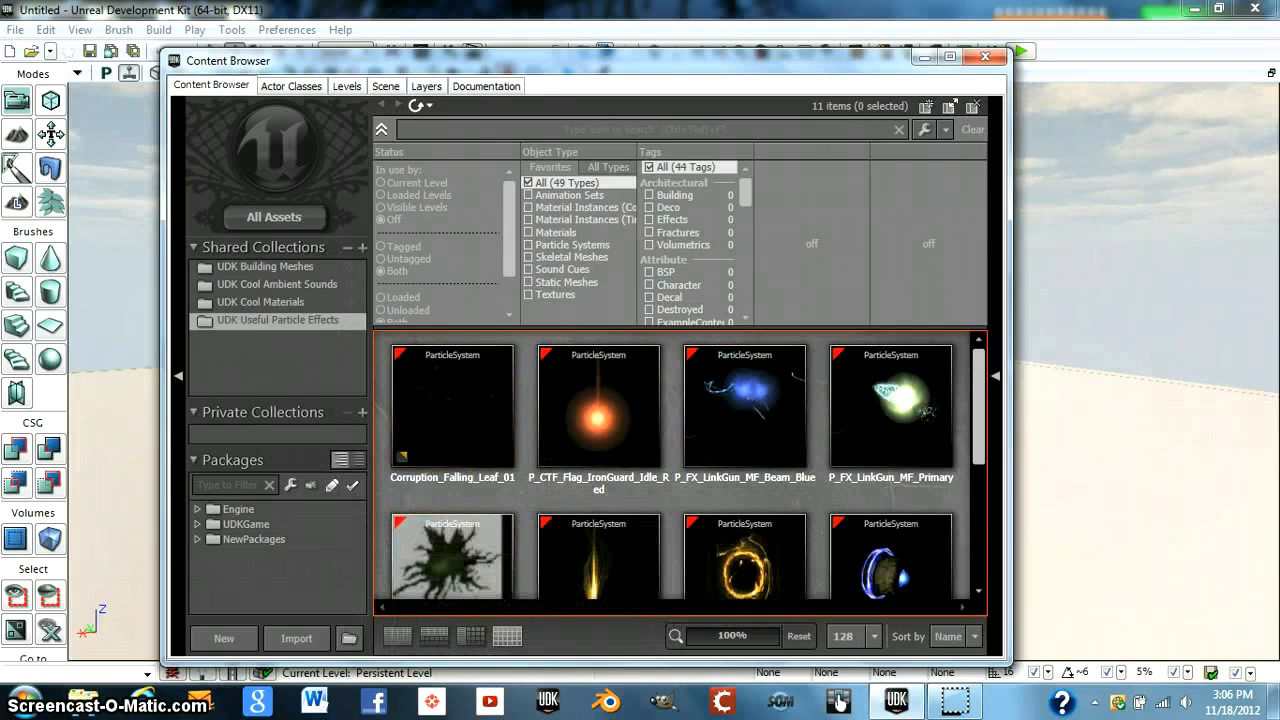
# Maximize the Content Browser, dismiss the Norton alert and select the Content folder inside the UDKGame packages
pyautogui.click(951, 57)
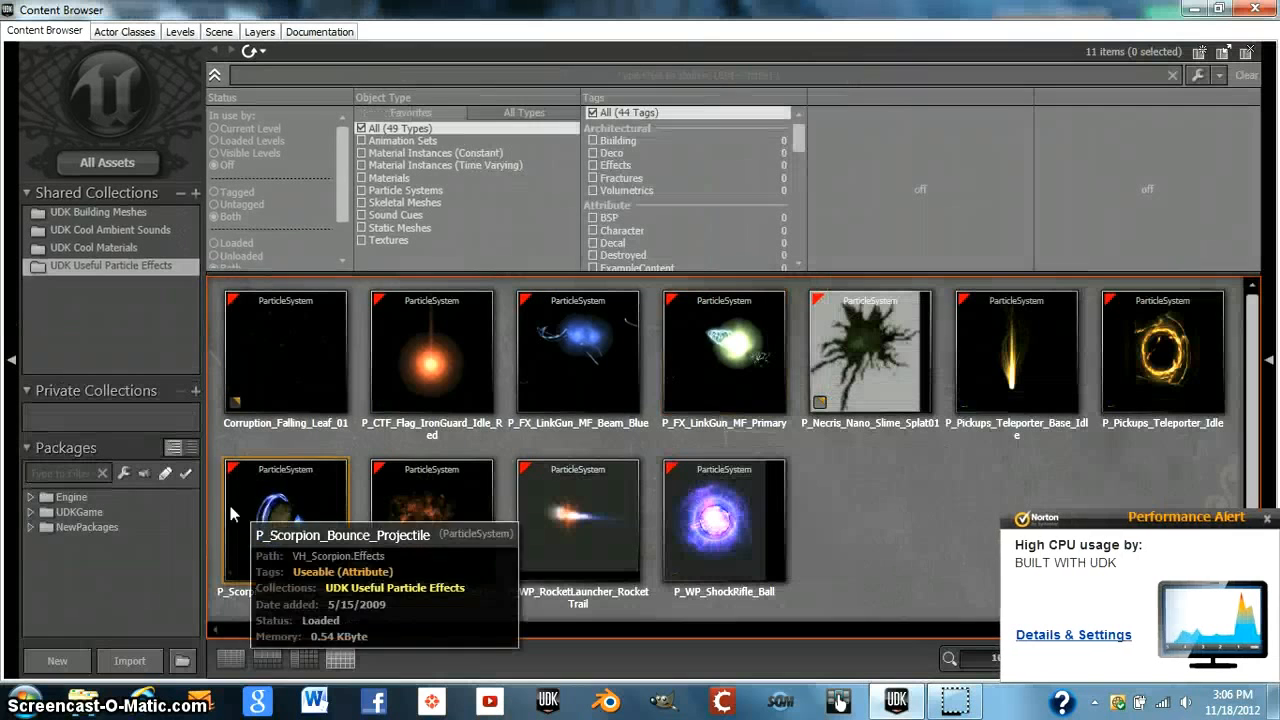
pyautogui.click(1270, 514)
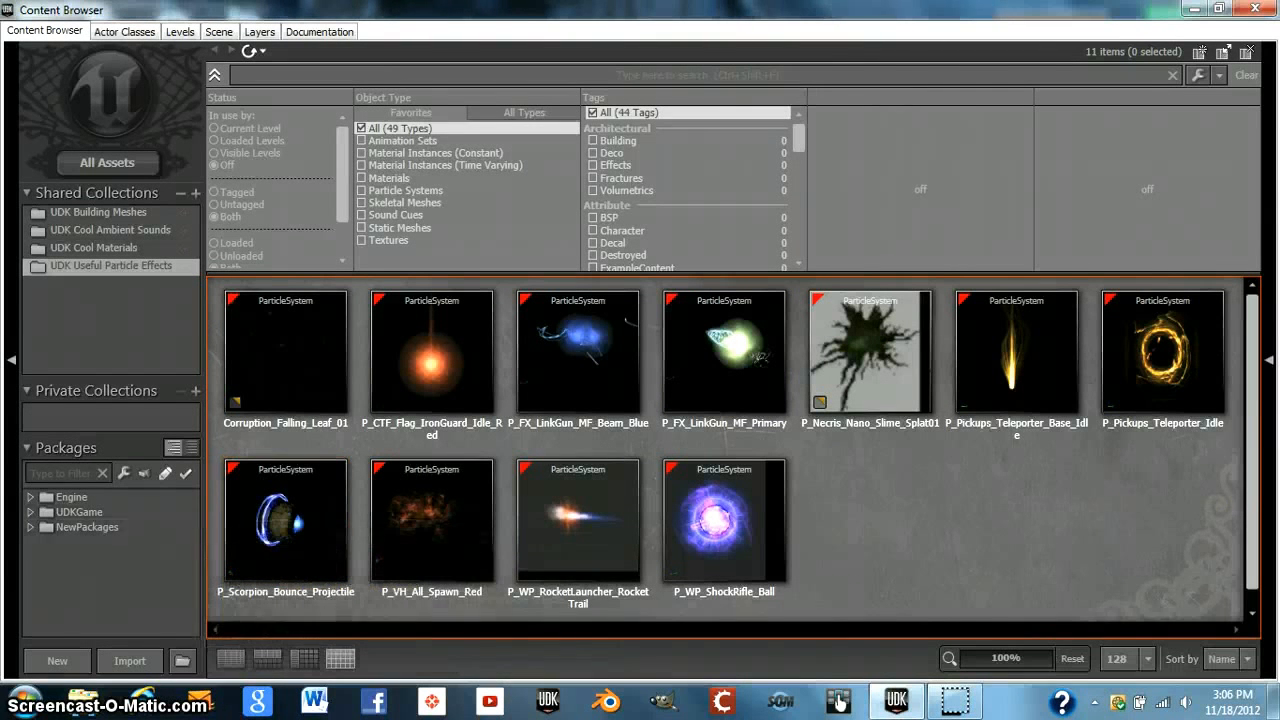
pyautogui.click(30, 512)
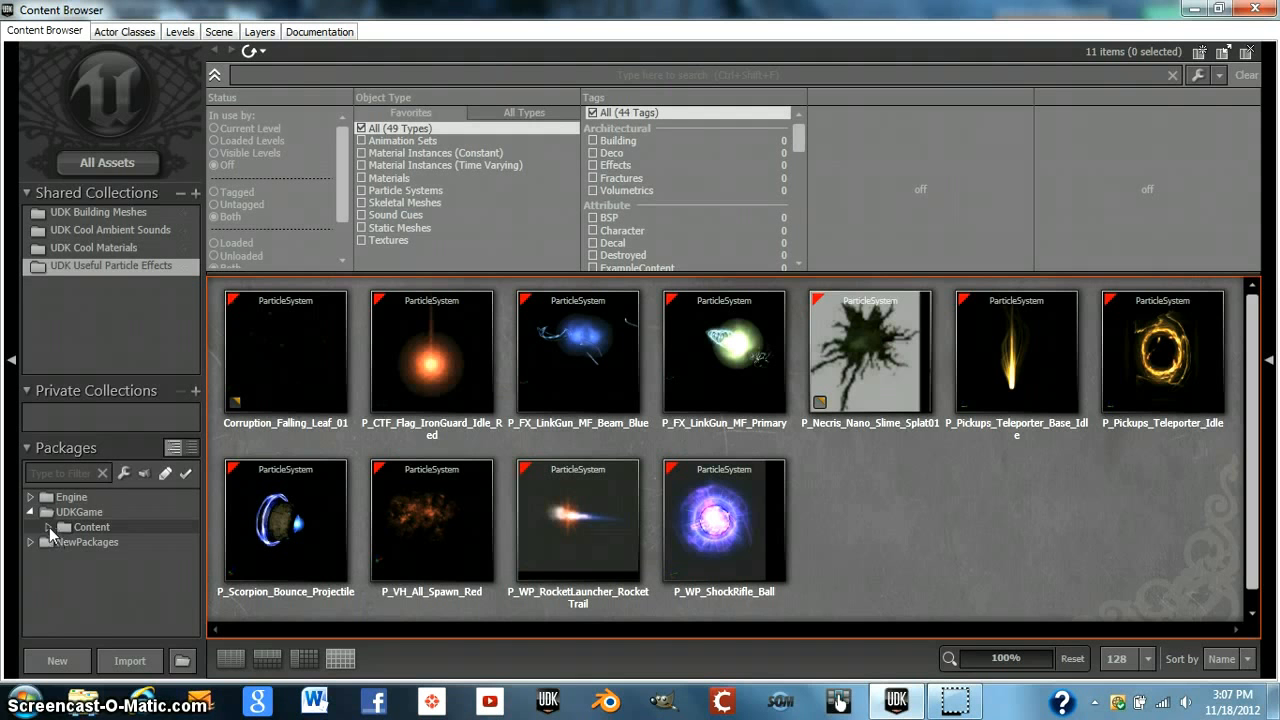
pyautogui.click(48, 527)
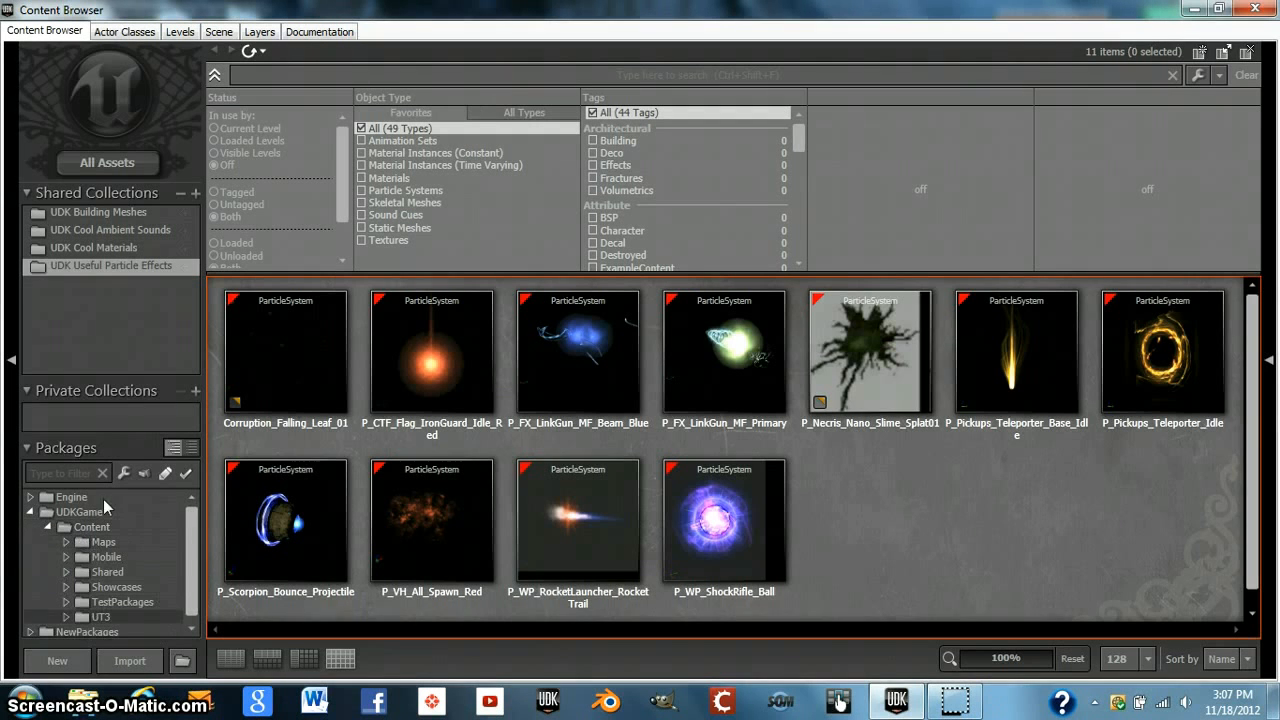
pyautogui.click(69, 529)
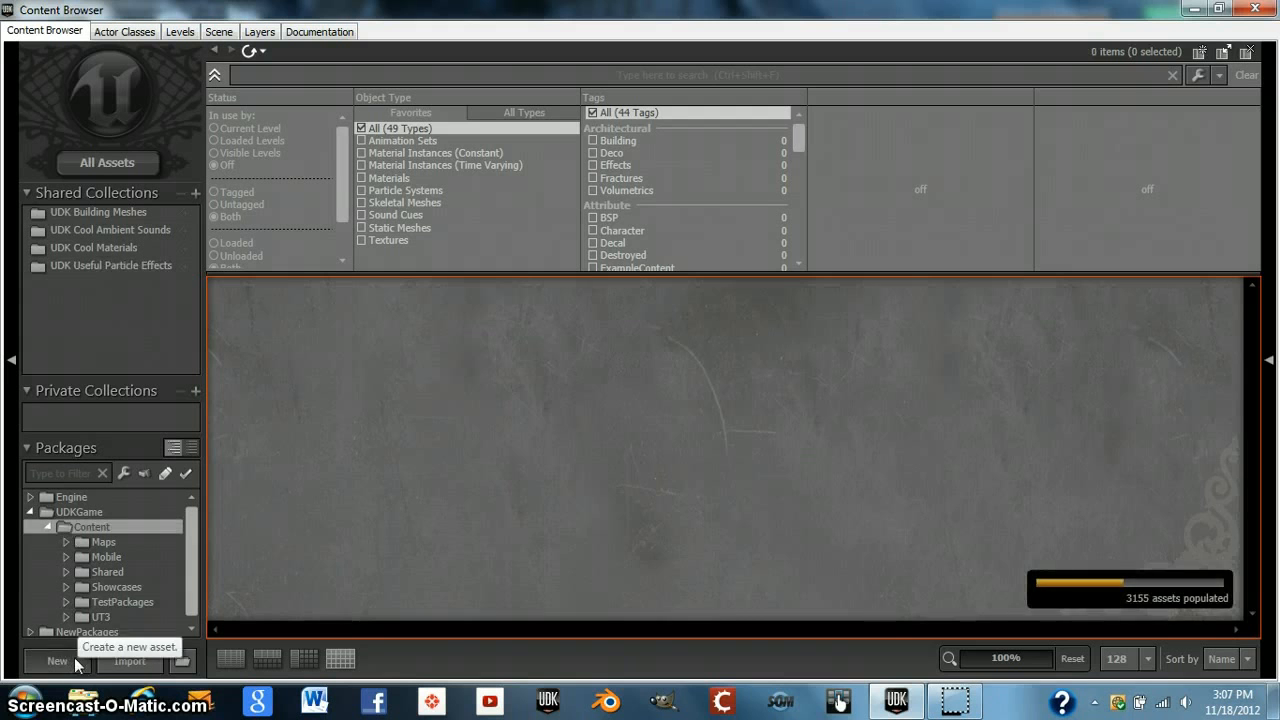
# Start a new asset and set its package name to Youtube Tutorial
pyautogui.click(77, 665)
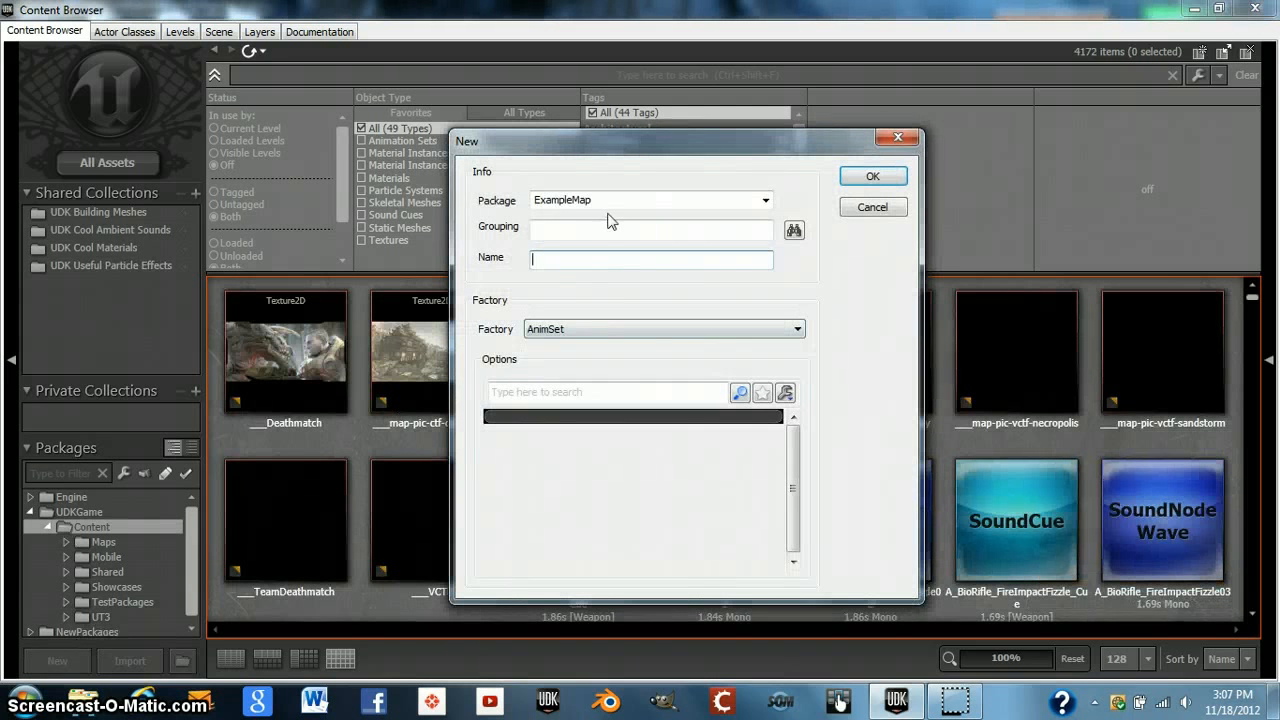
pyautogui.moveTo(629, 199); pyautogui.dragTo(521, 200)
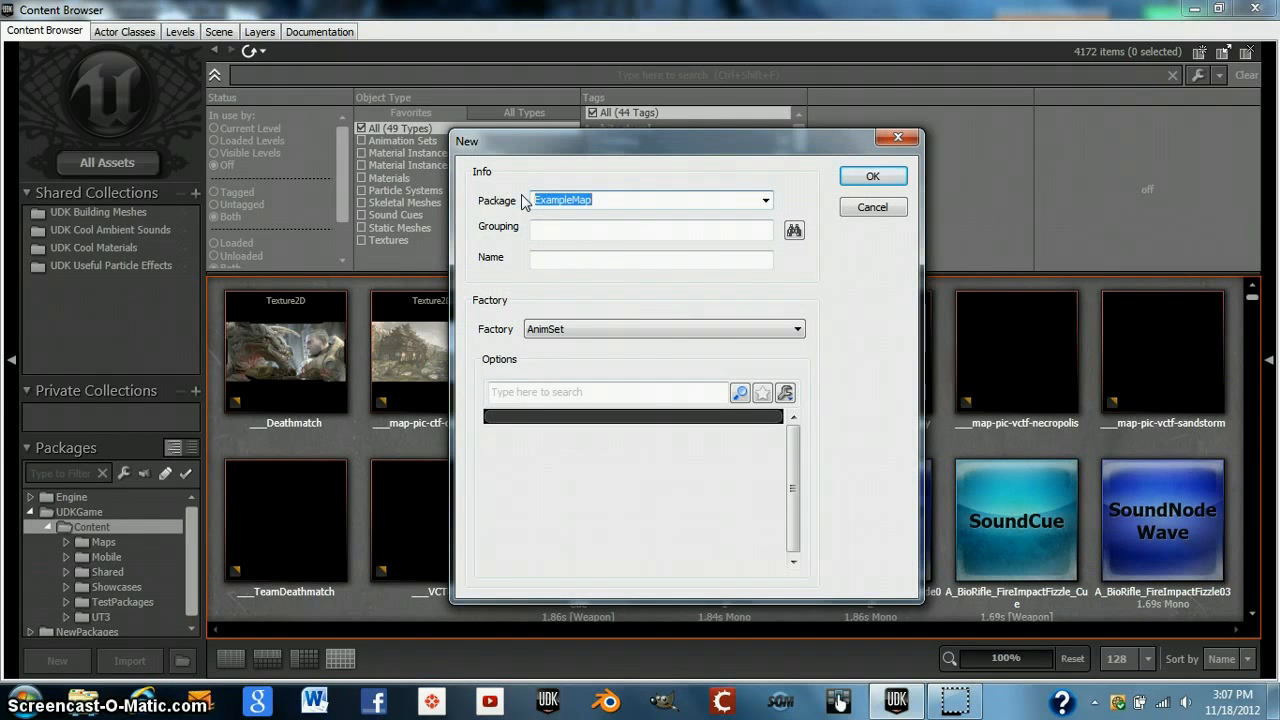
pyautogui.write('Youtube')
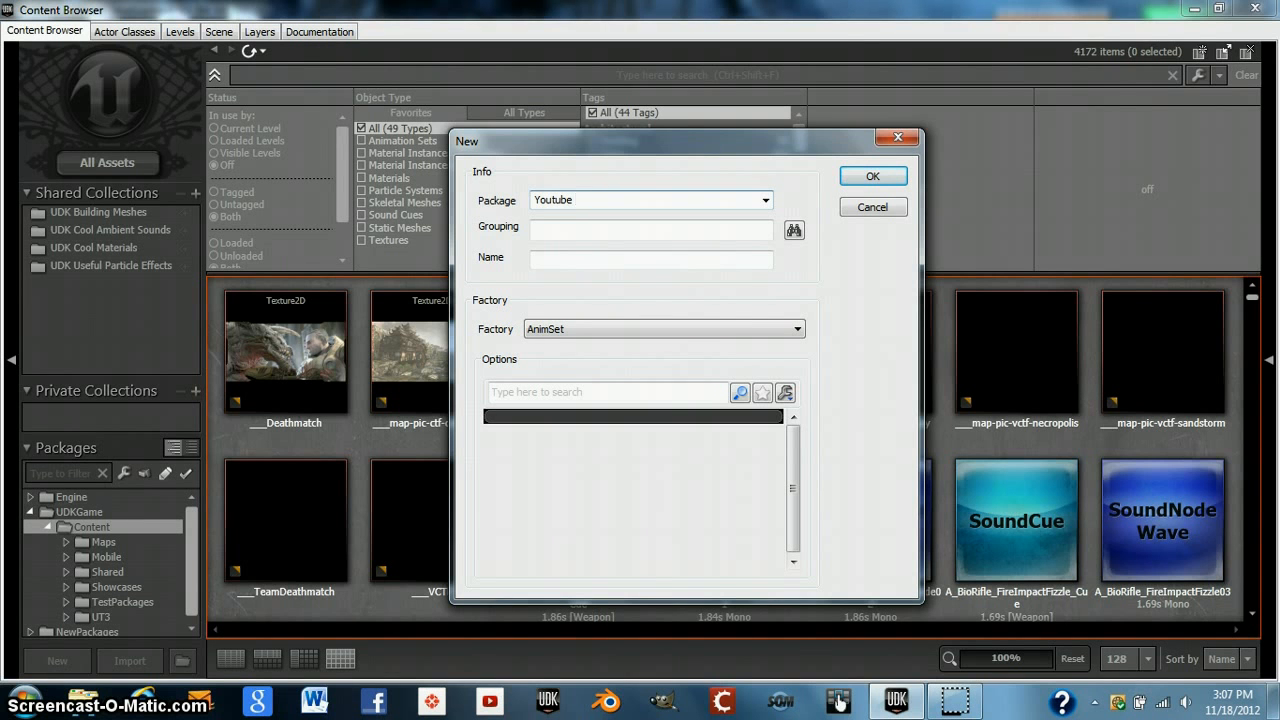
pyautogui.write(' Tutorial')
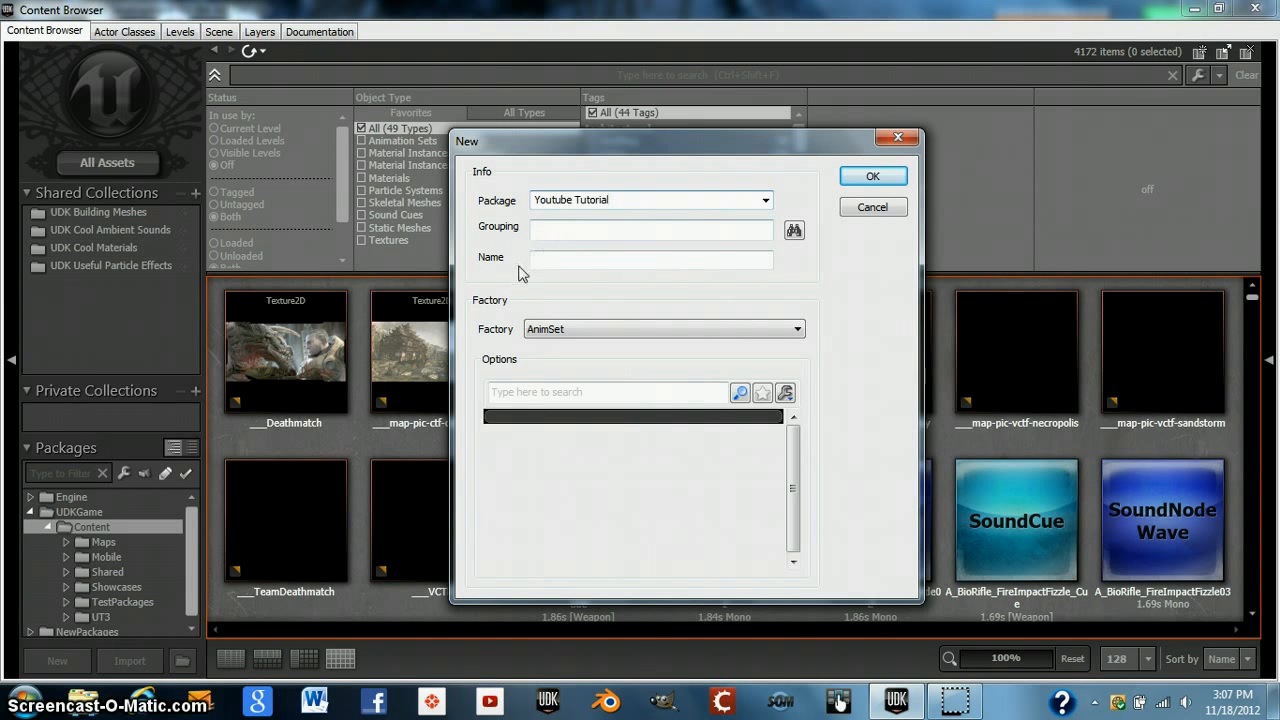
# Look through the available factory types and name the new asset PP Tutorial
pyautogui.click(554, 262)
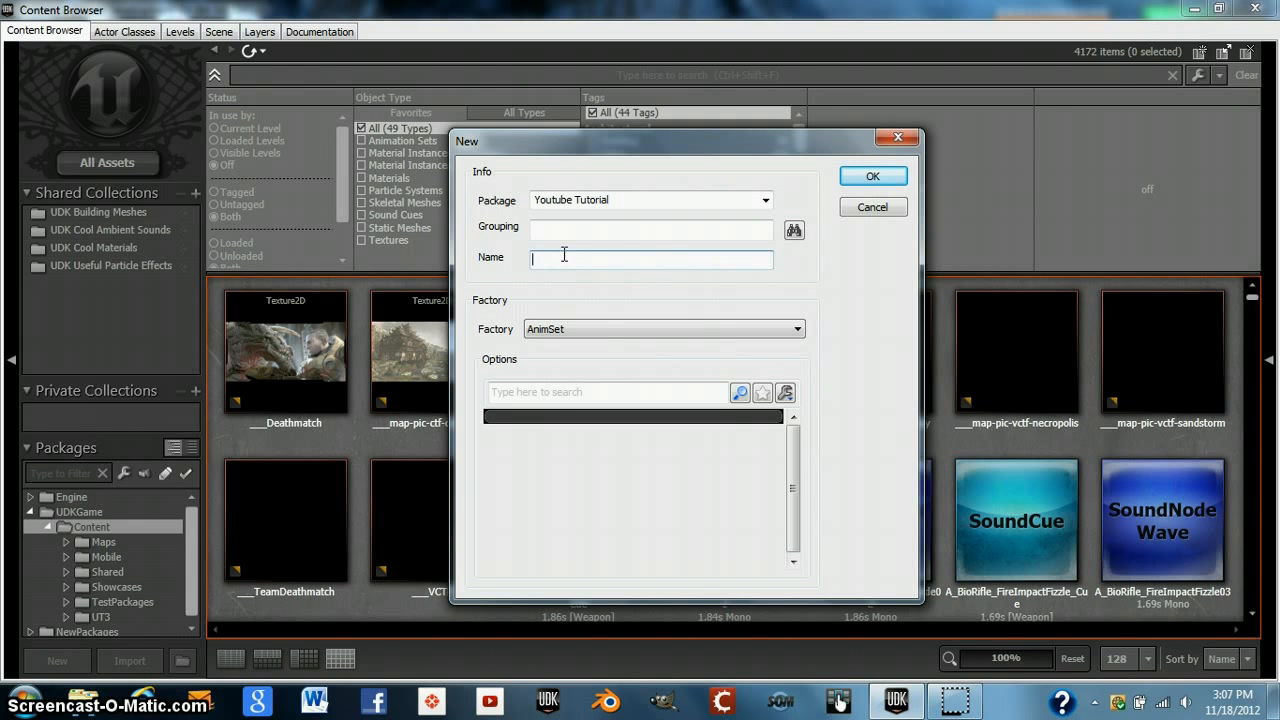
pyautogui.click(566, 331)
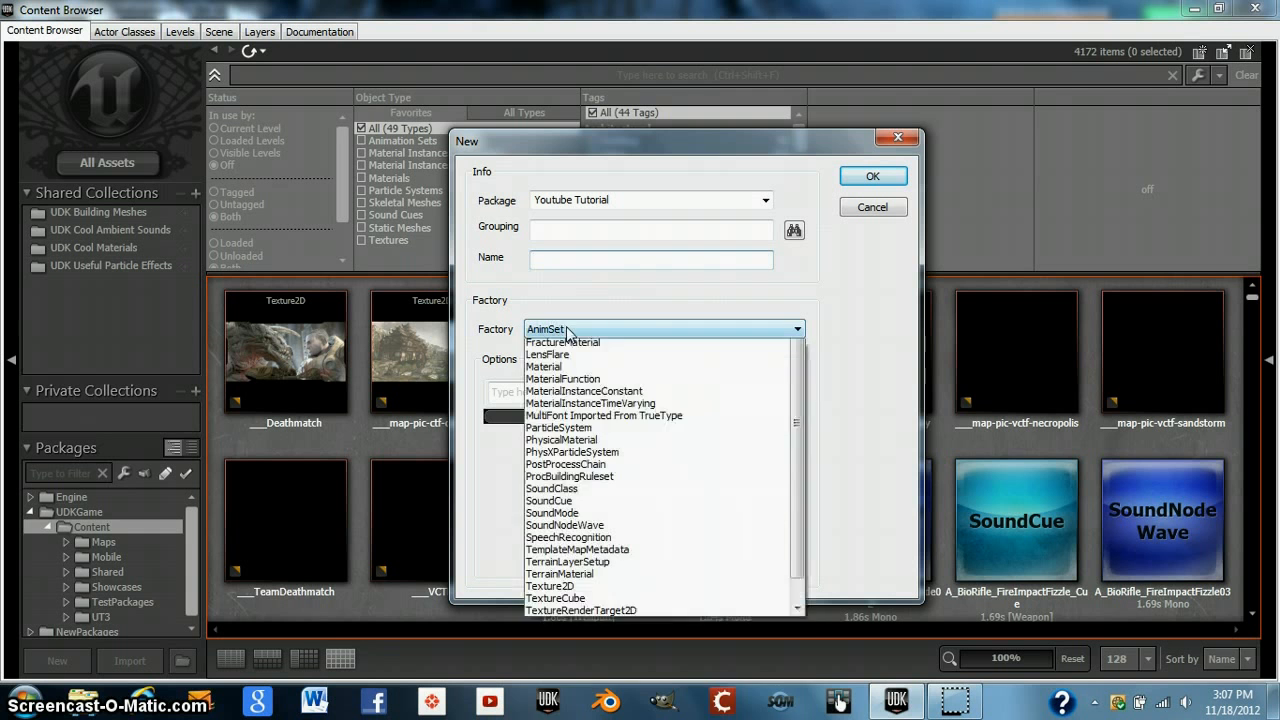
pyautogui.scroll(-1, 706, 394)
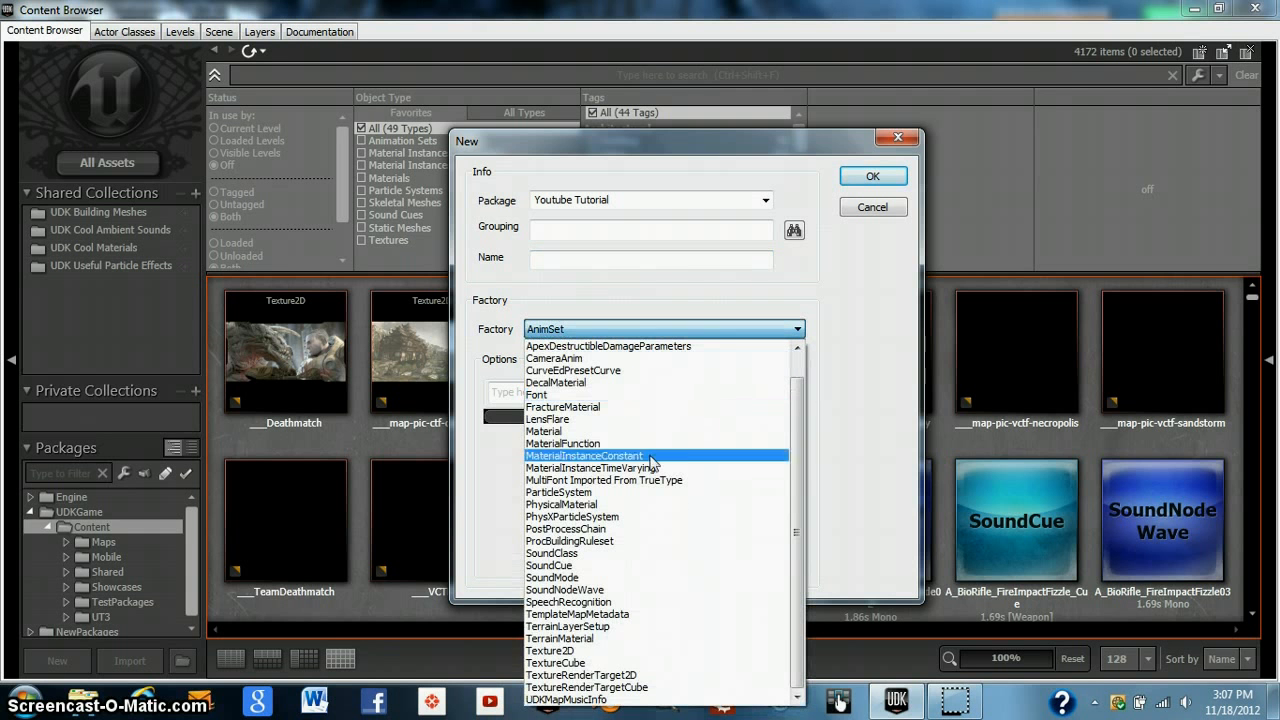
pyautogui.scroll(1, 606, 565)
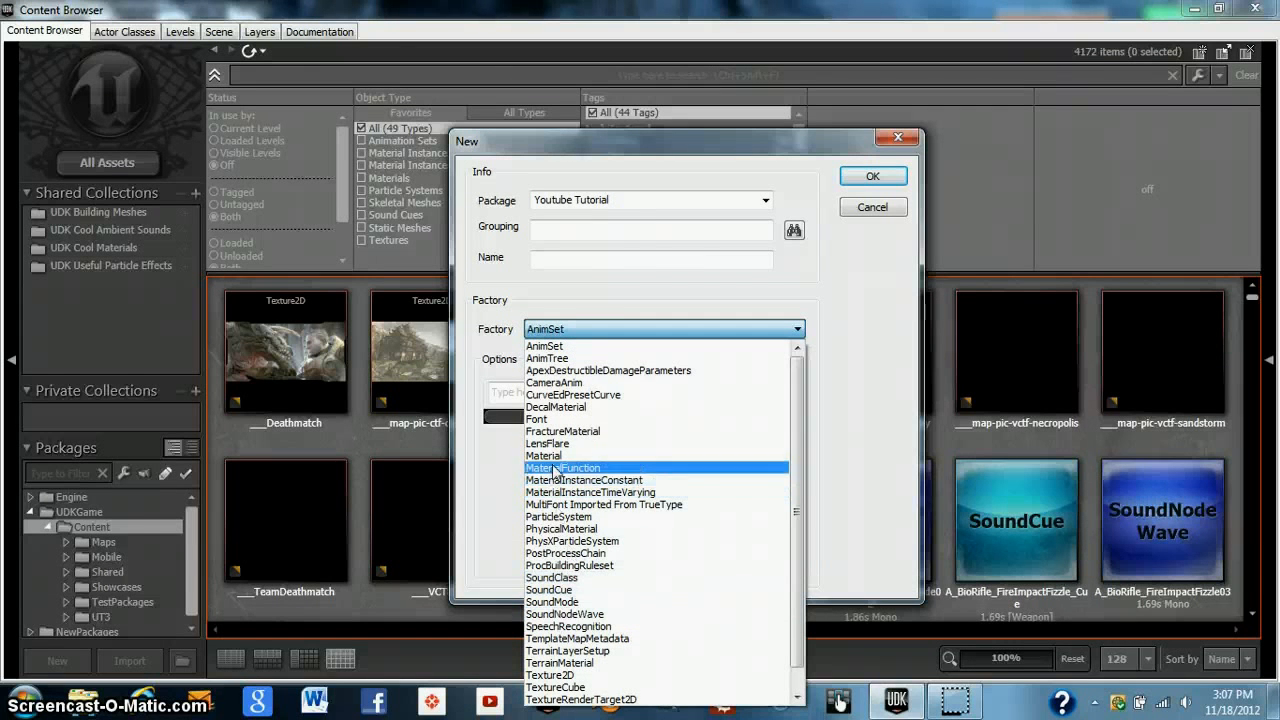
pyautogui.click(616, 260)
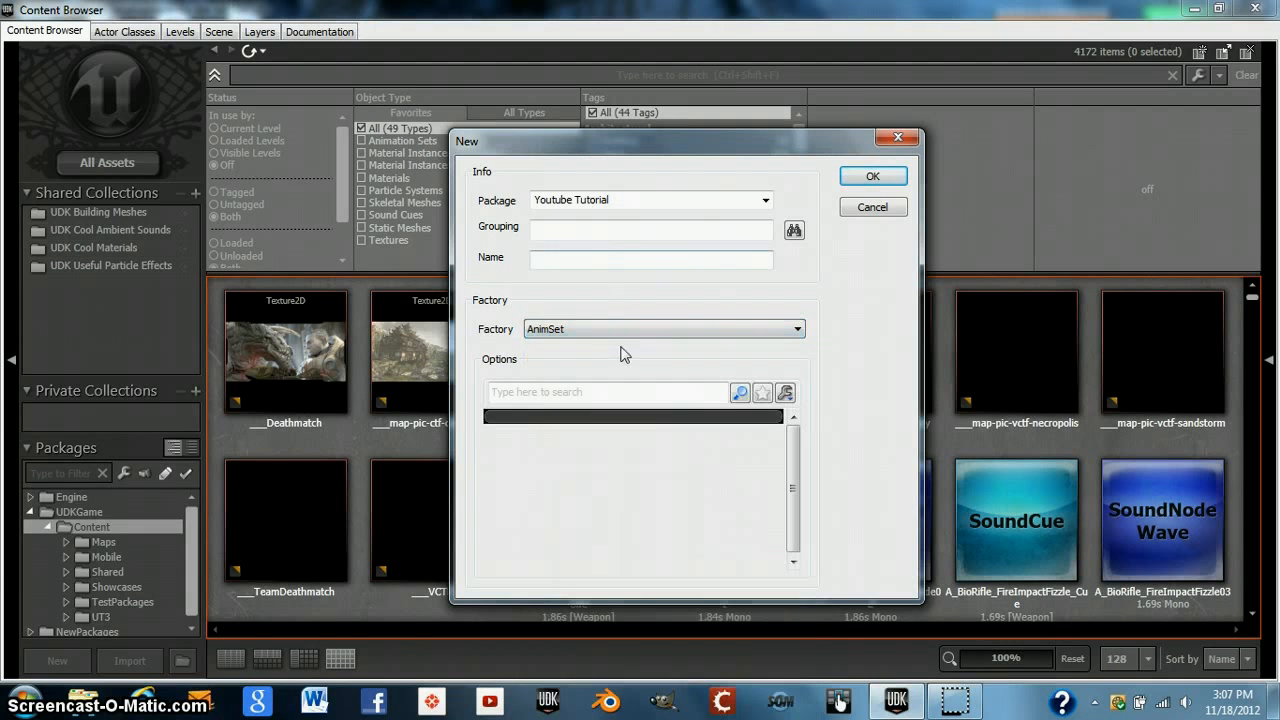
pyautogui.click(606, 260)
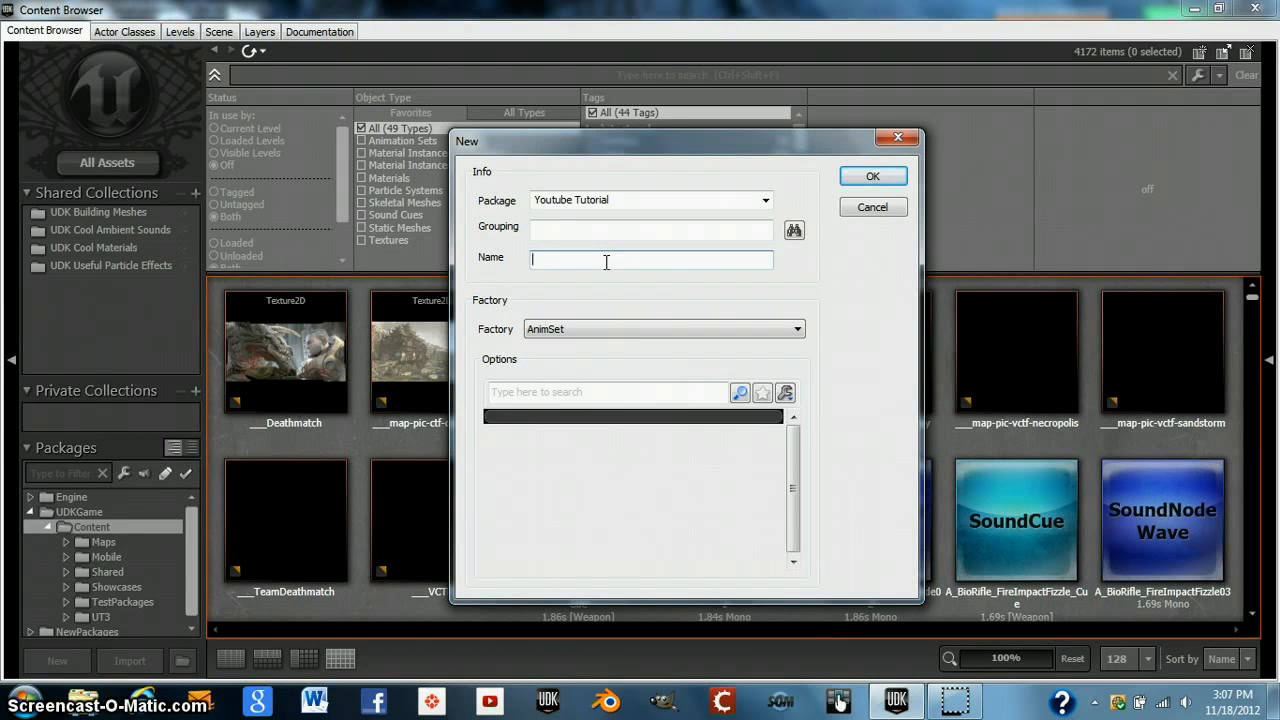
pyautogui.write('PP Tutorial')
# Set the factory to PostProcessChain and try to create the PP Tutorial asset in the Youtube Tutorial package
pyautogui.click(662, 331)
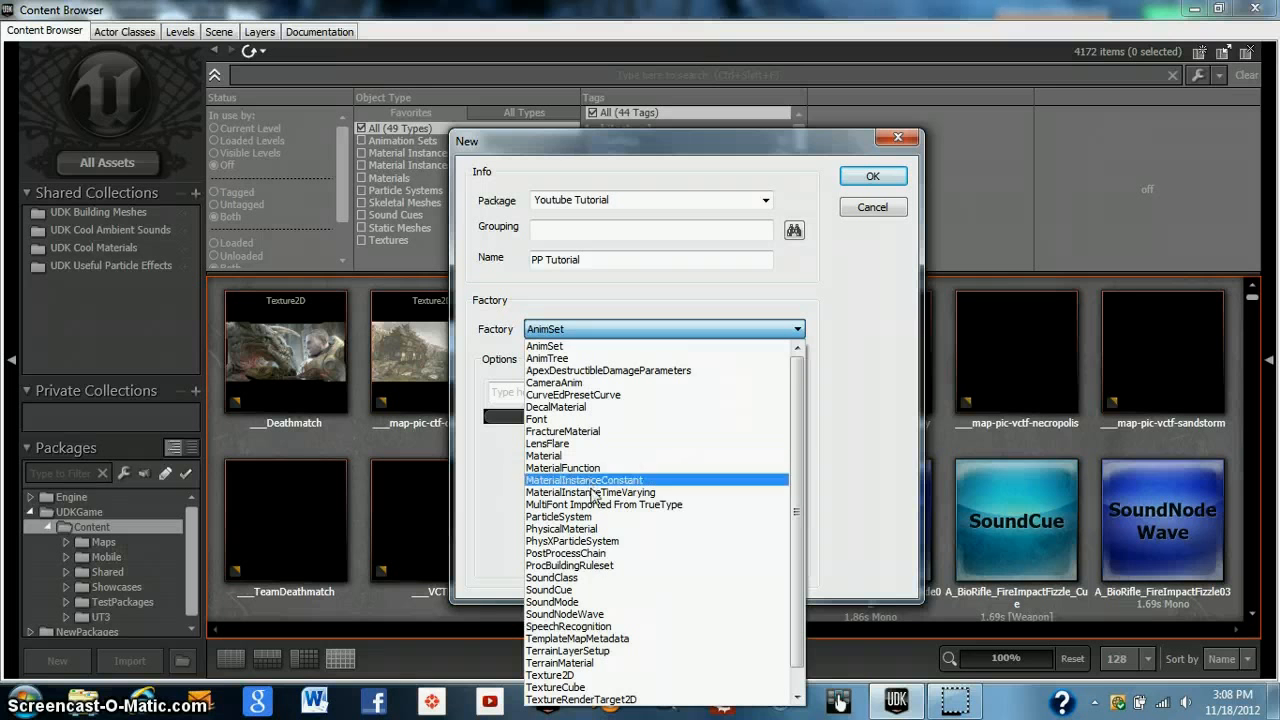
pyautogui.scroll(-1, 652, 566)
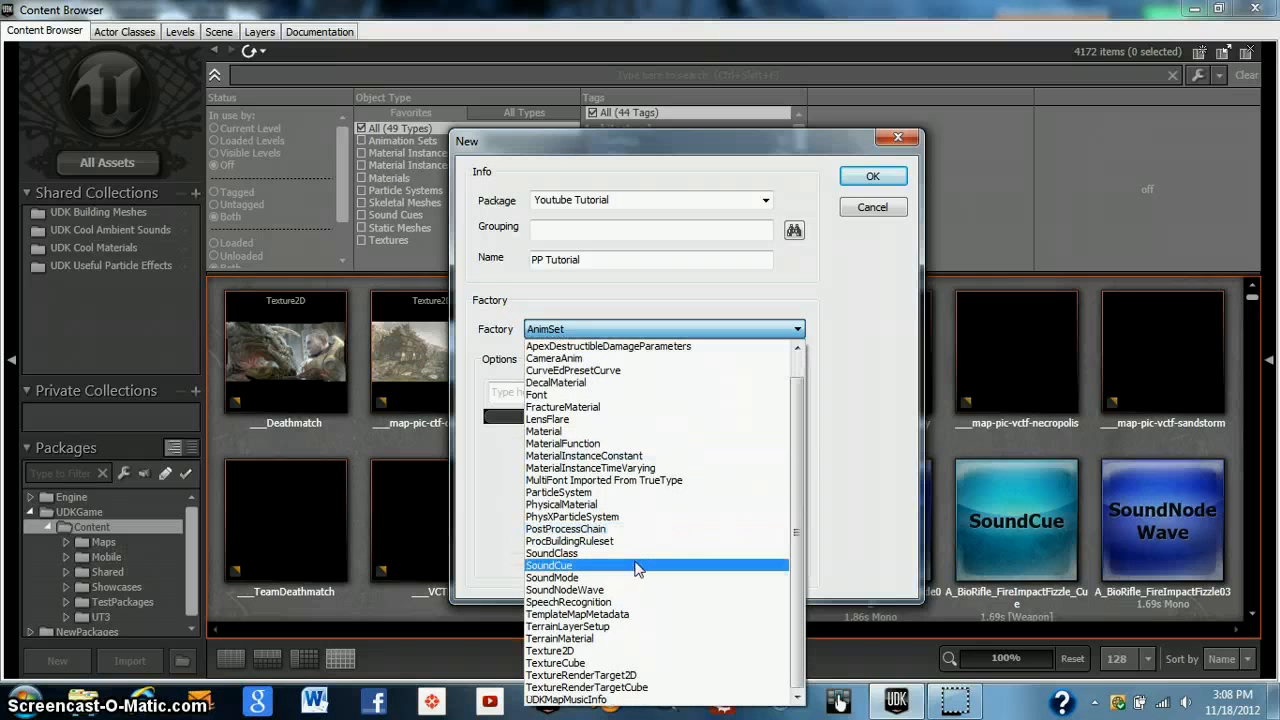
pyautogui.click(593, 529)
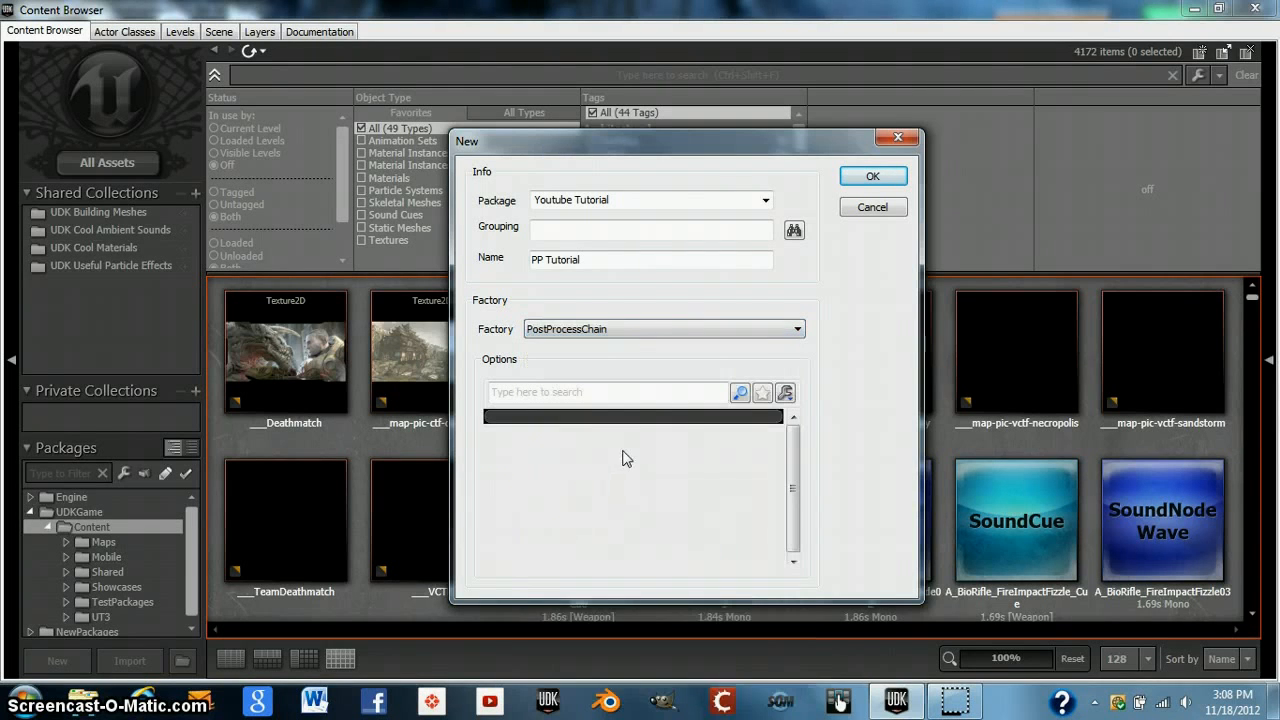
pyautogui.click(871, 180)
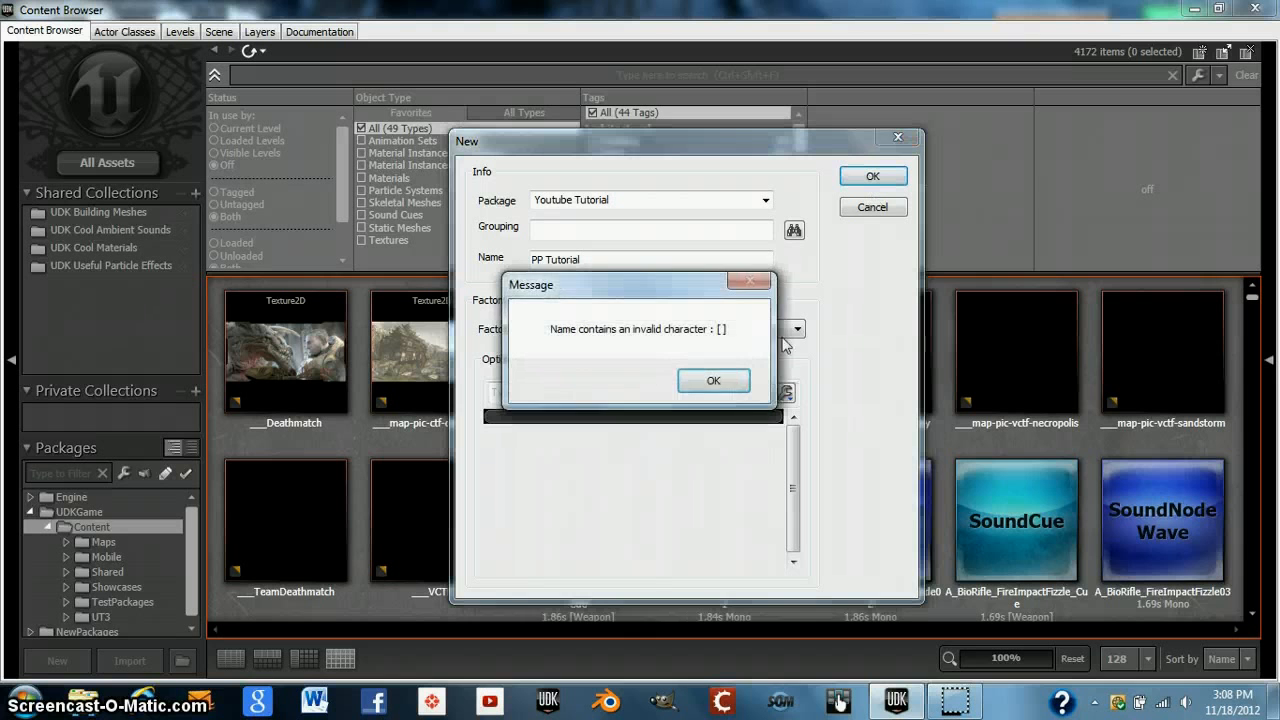
pyautogui.click(729, 381)
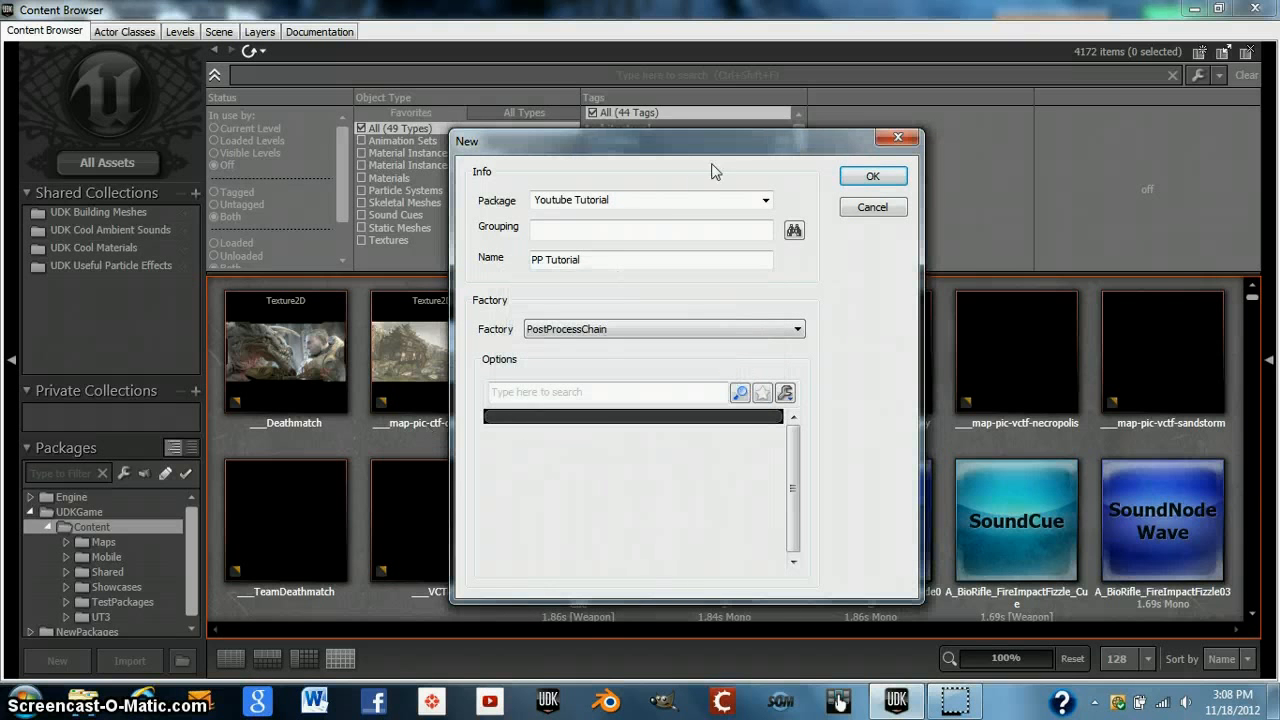
pyautogui.click(717, 200)
pyautogui.click(765, 200)
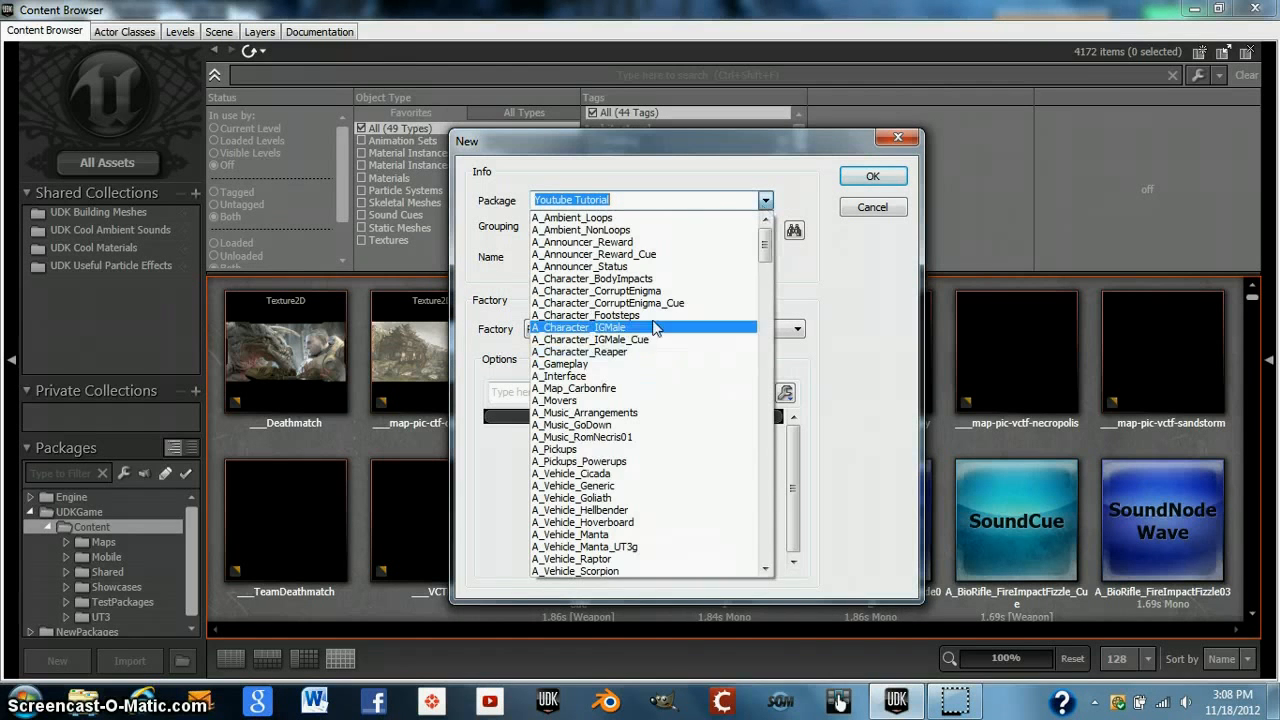
pyautogui.scroll(-6, 660, 340)
pyautogui.scroll(-13, 628, 348)
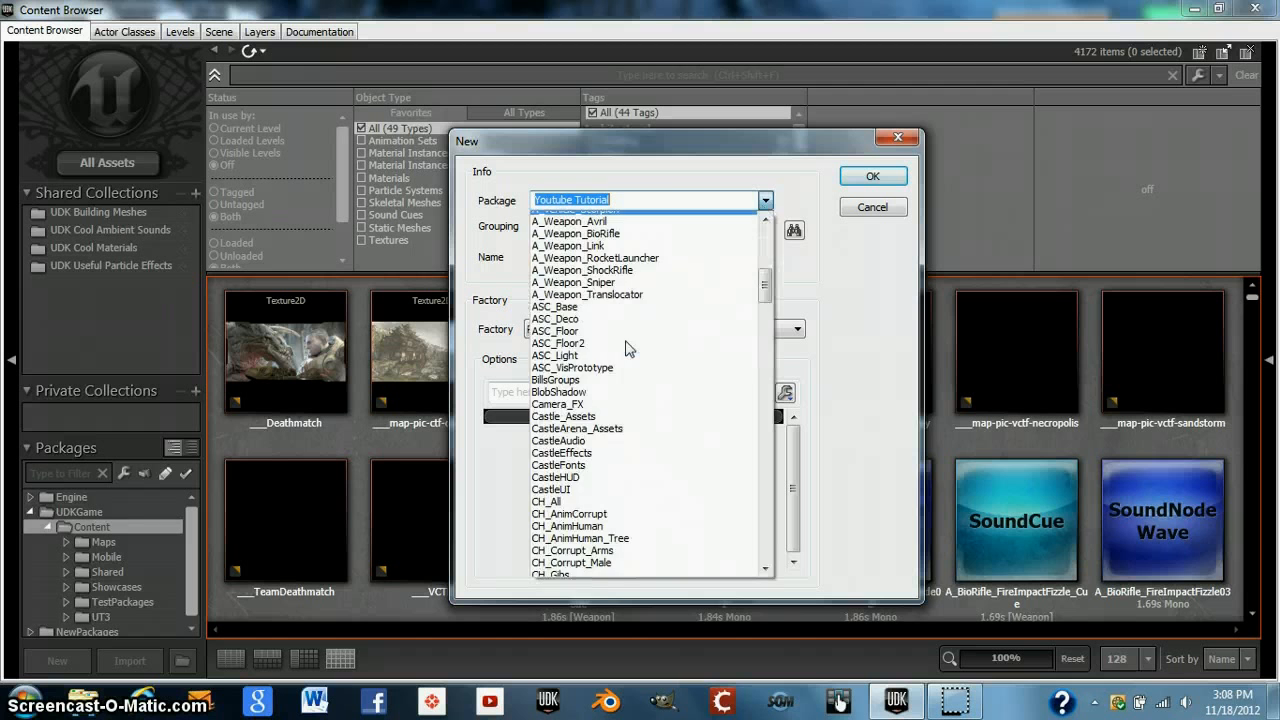
pyautogui.click(814, 266)
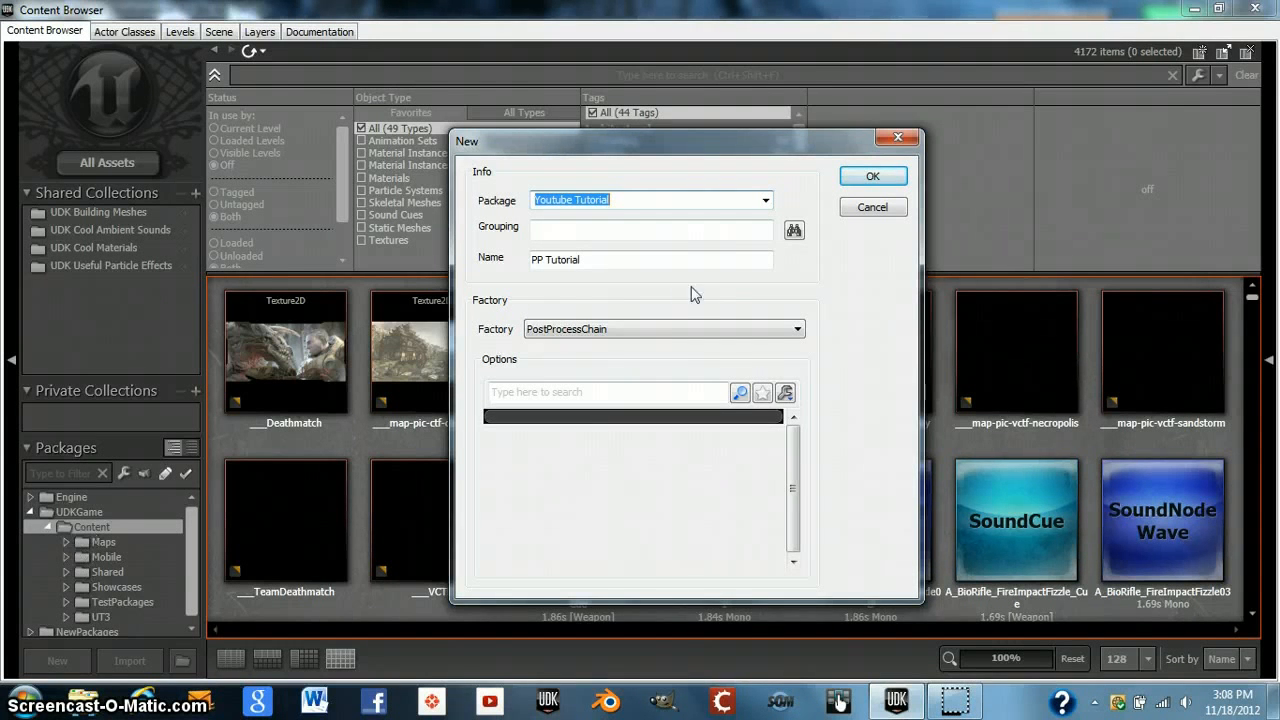
pyautogui.click(880, 208)
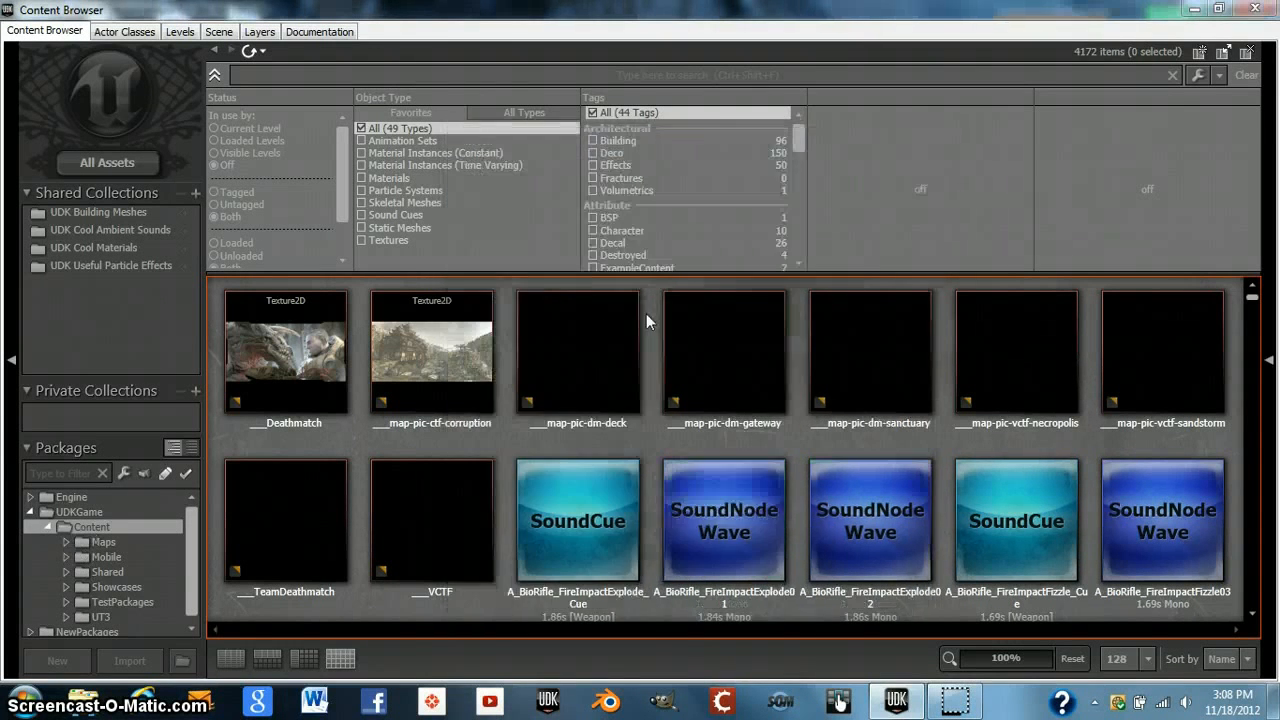
# Expand the Maps folder under UDKGame Content and select its Examples folder
pyautogui.click(67, 542)
pyautogui.click(82, 557)
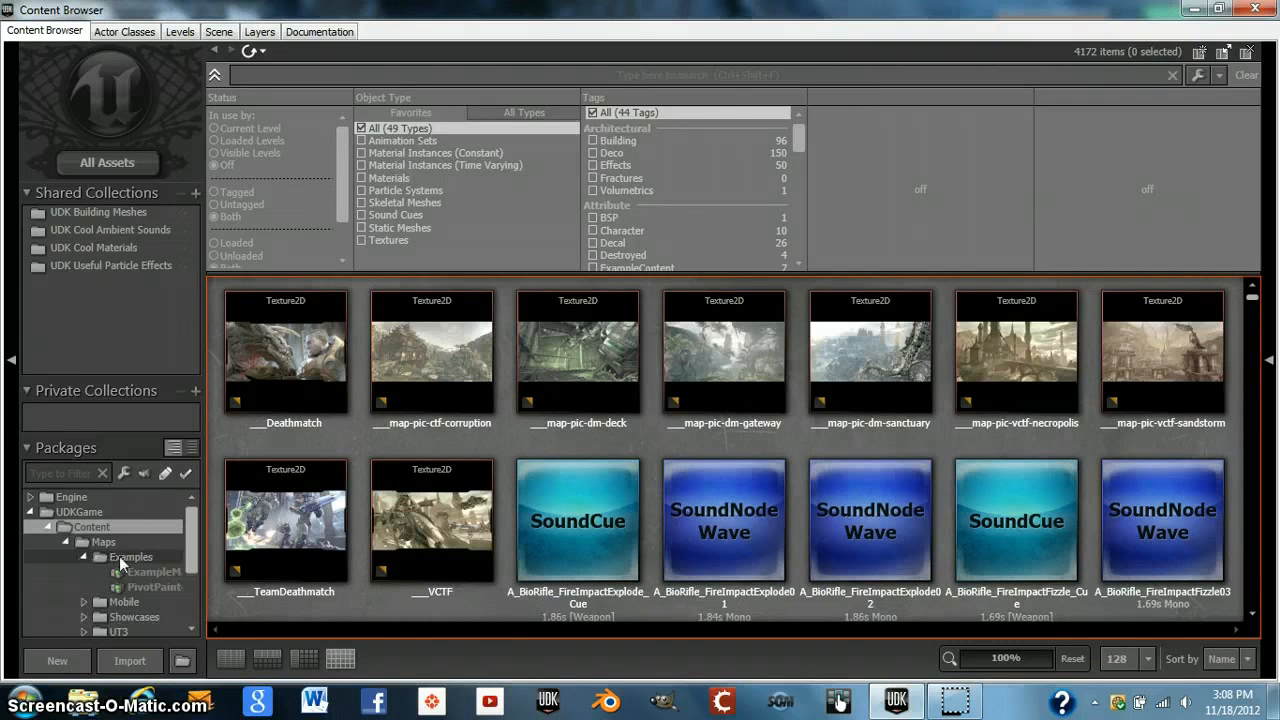
pyautogui.click(125, 557)
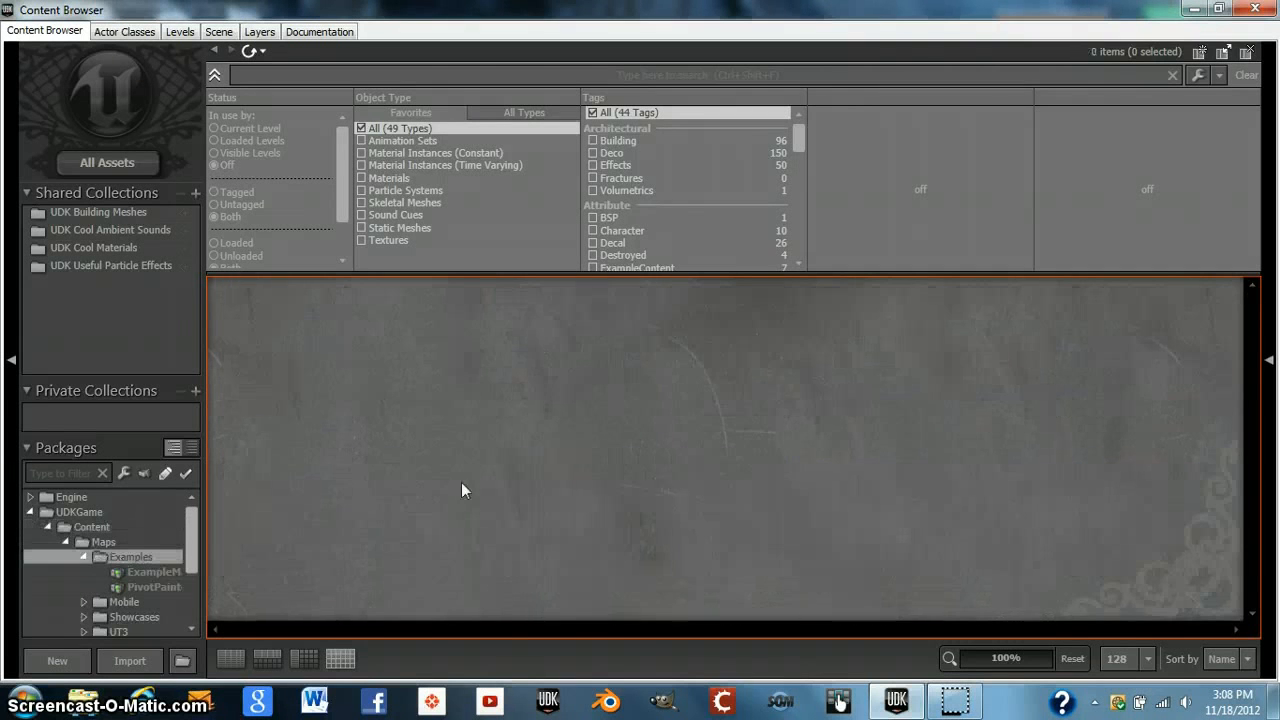
# Try to create a new PostProcessChain asset named PP tutorial in the ExampleMap package
pyautogui.click(57, 660)
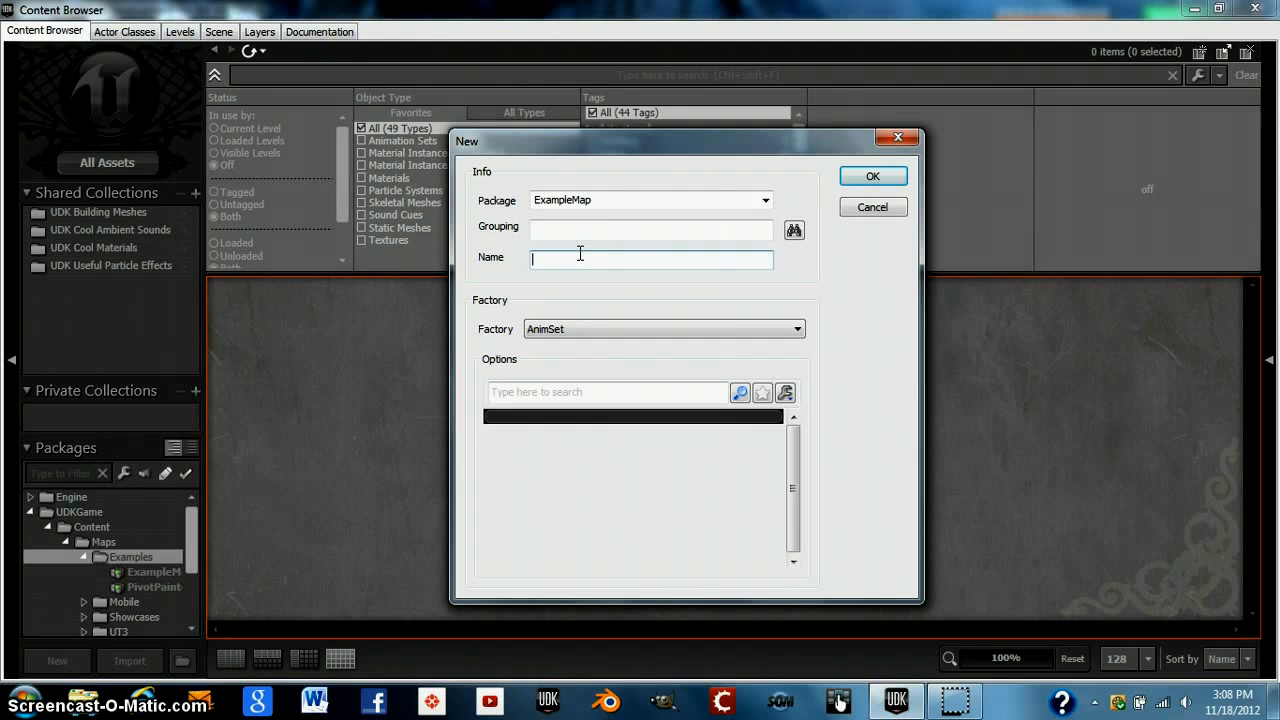
pyautogui.write('PP tutorial')
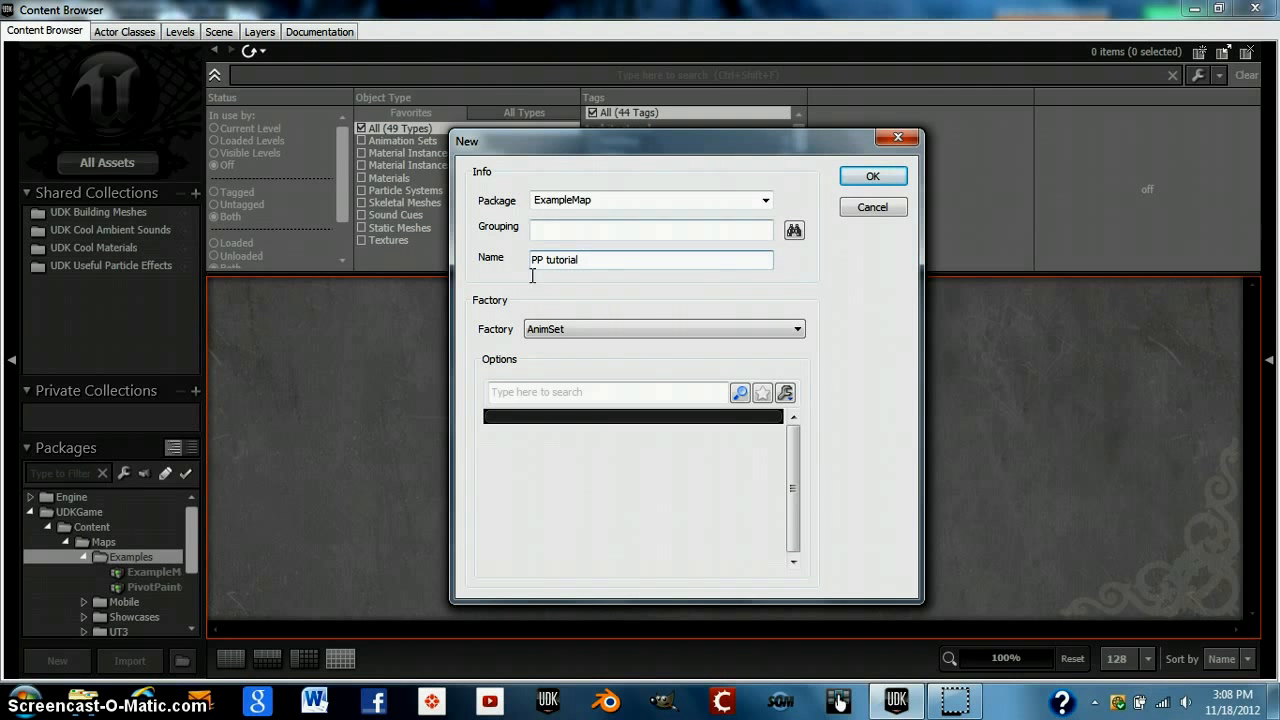
pyautogui.click(551, 331)
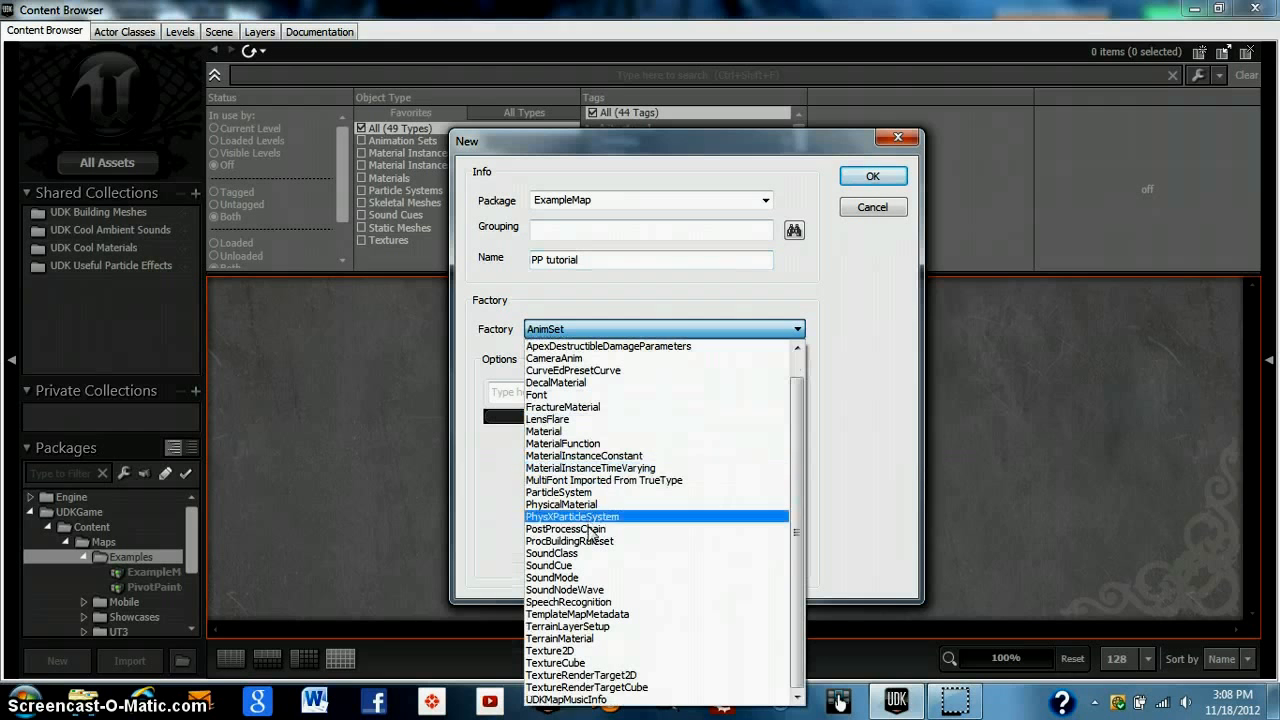
pyautogui.click(592, 530)
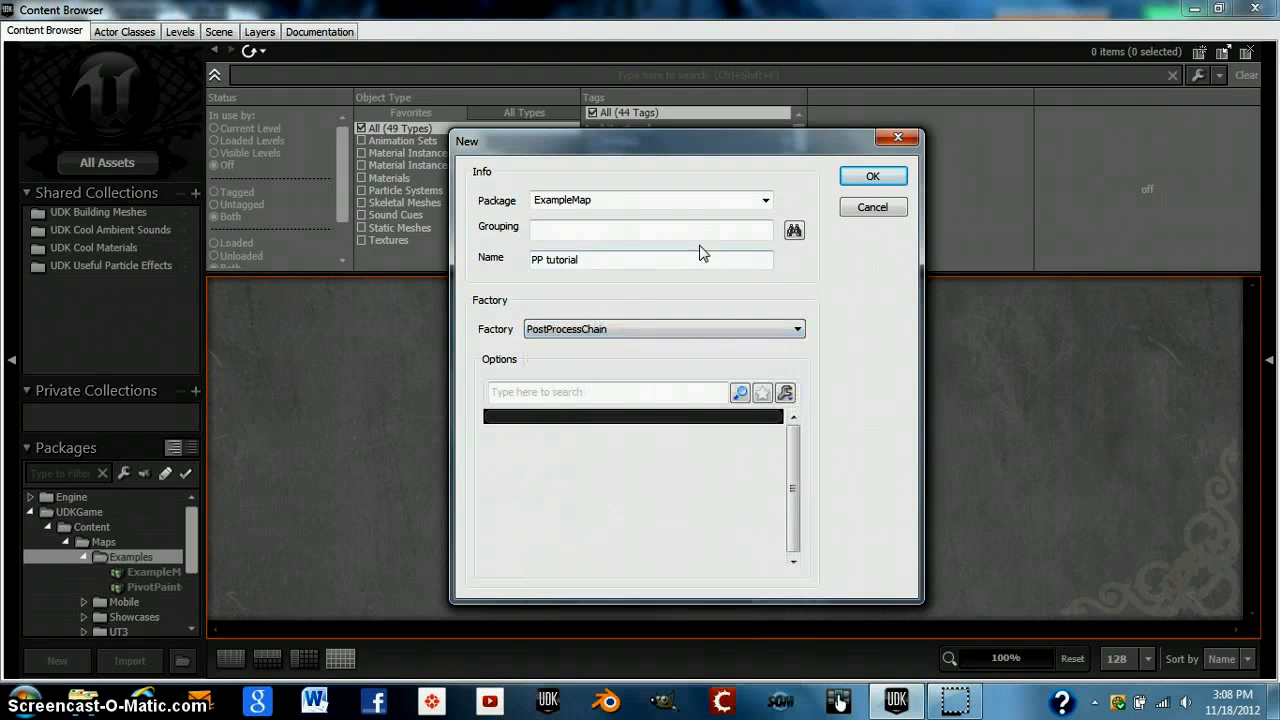
pyautogui.click(872, 177)
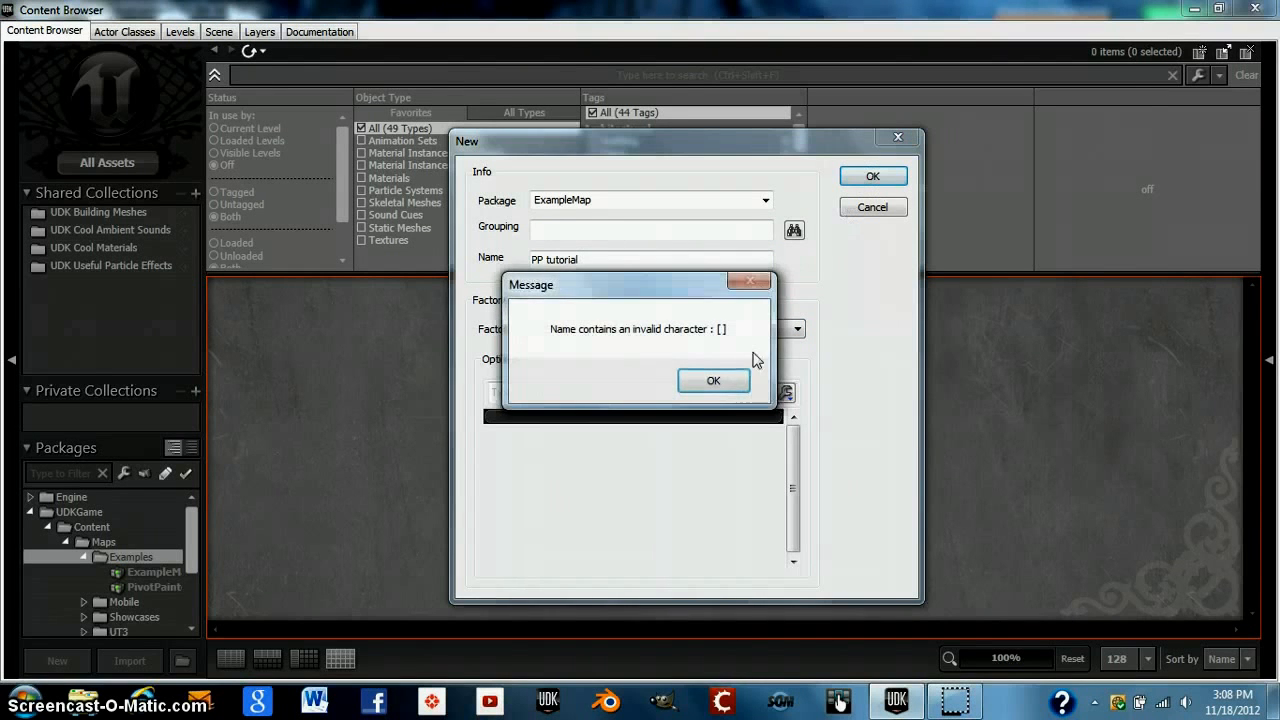
pyautogui.click(740, 386)
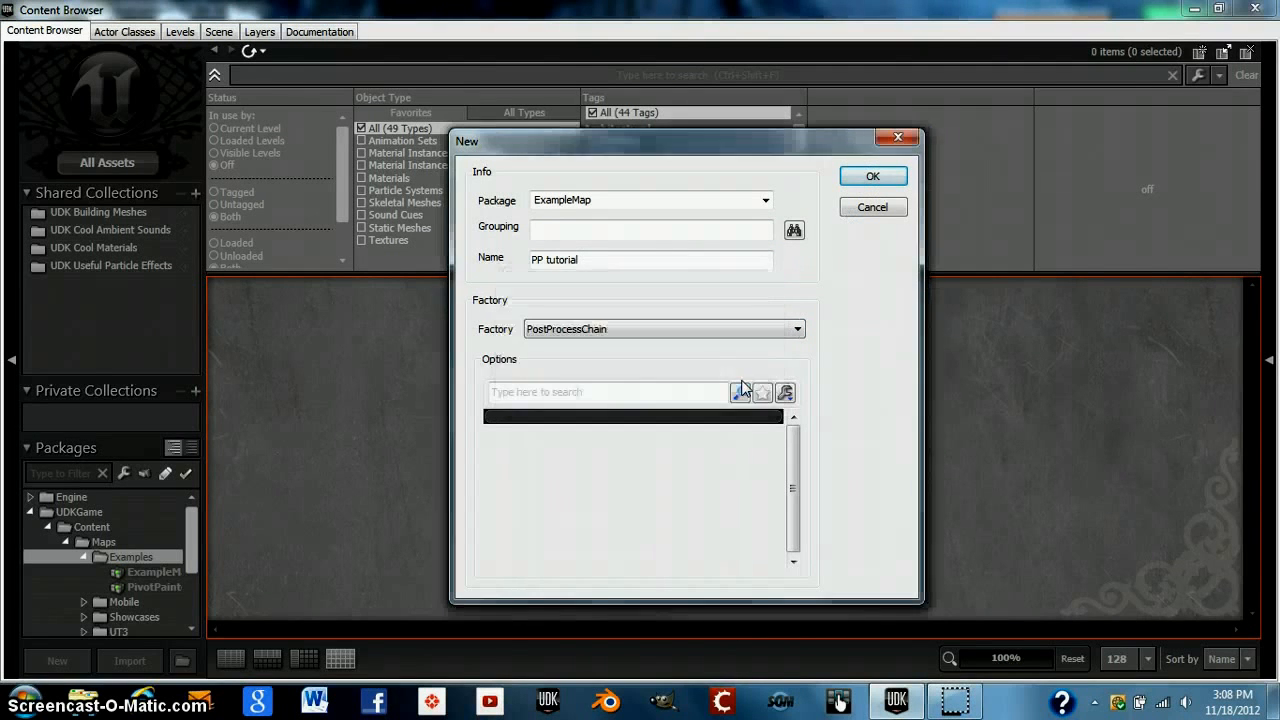
# Create the post-process chain under the corrected name PP_tutorial and minimize its post-process editor
pyautogui.click(545, 262)
pyautogui.press('BackSpace')
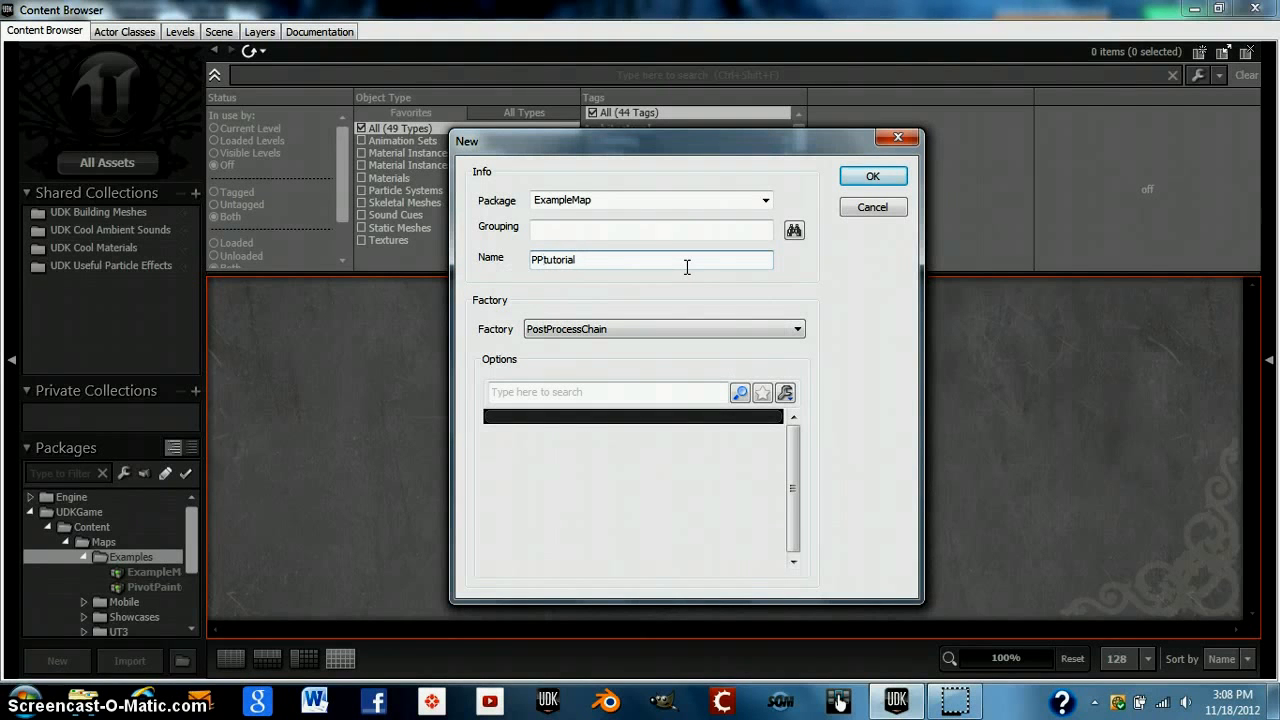
pyautogui.write('_')
pyautogui.click(860, 180)
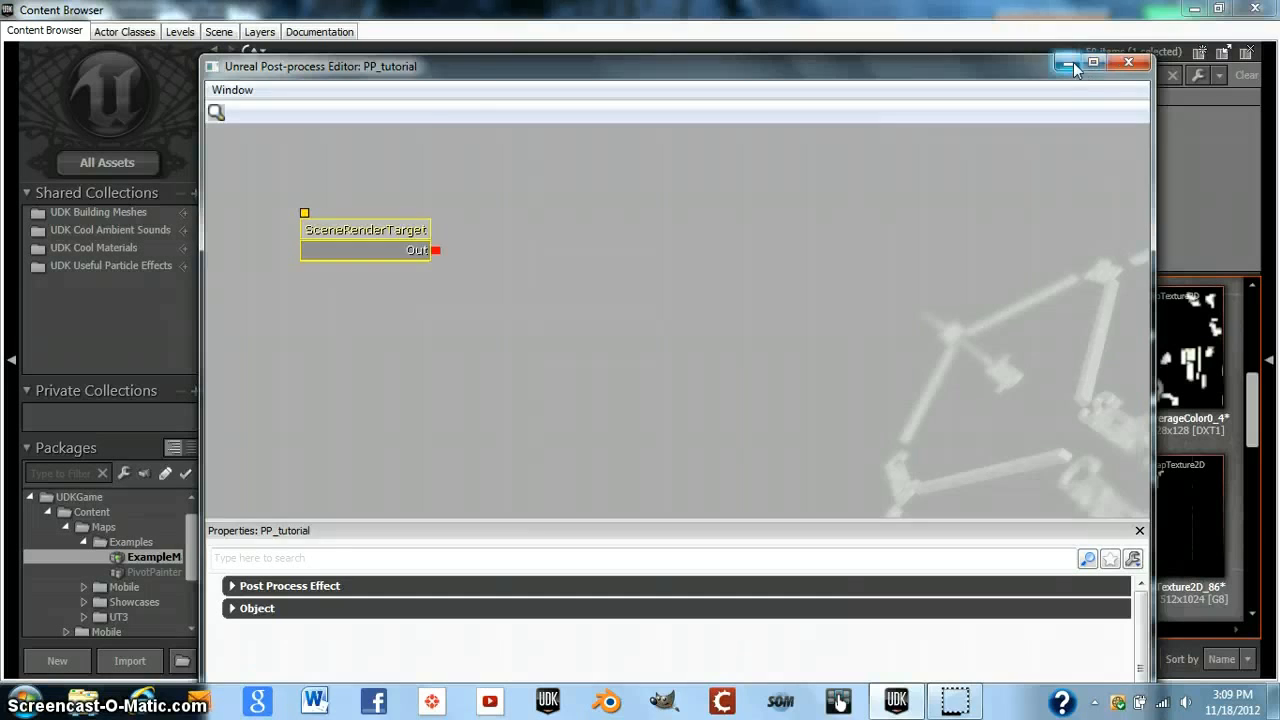
pyautogui.click(1068, 64)
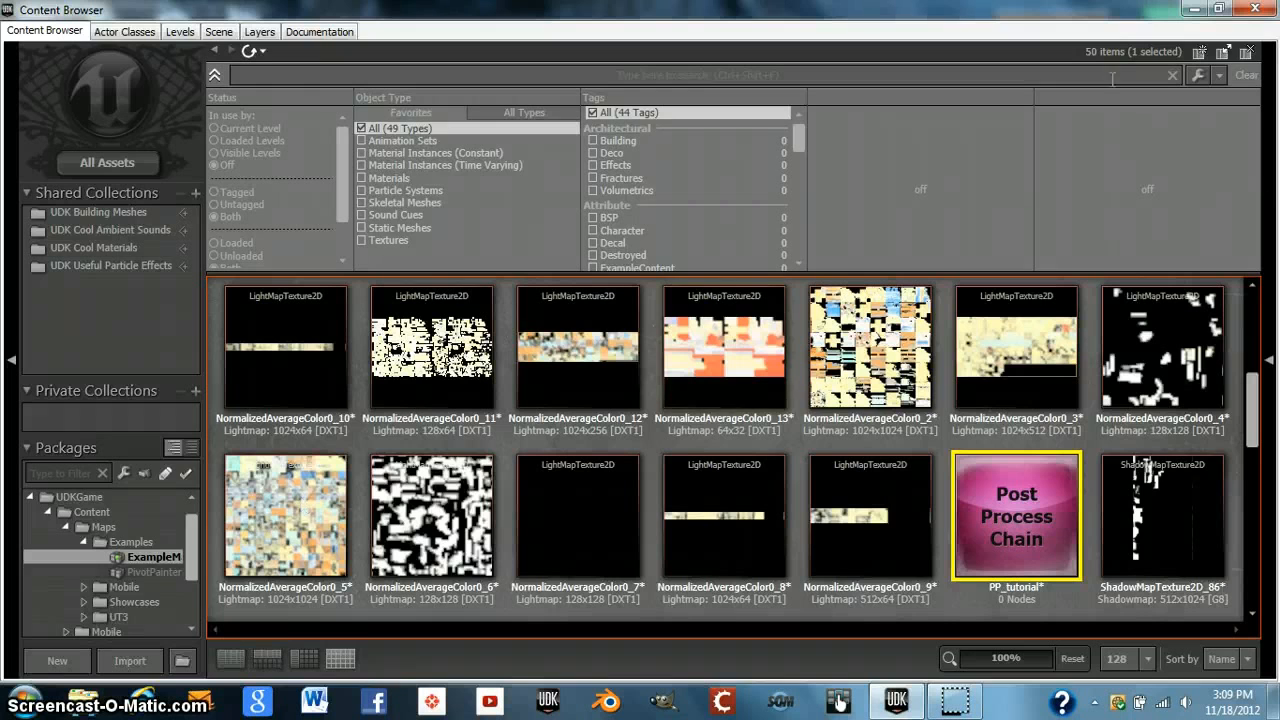
# Bring the PP_tutorial post-process editor up at full size and inspect the SceneRenderTarget's Post Process Effect properties
pyautogui.click(1190, 9)
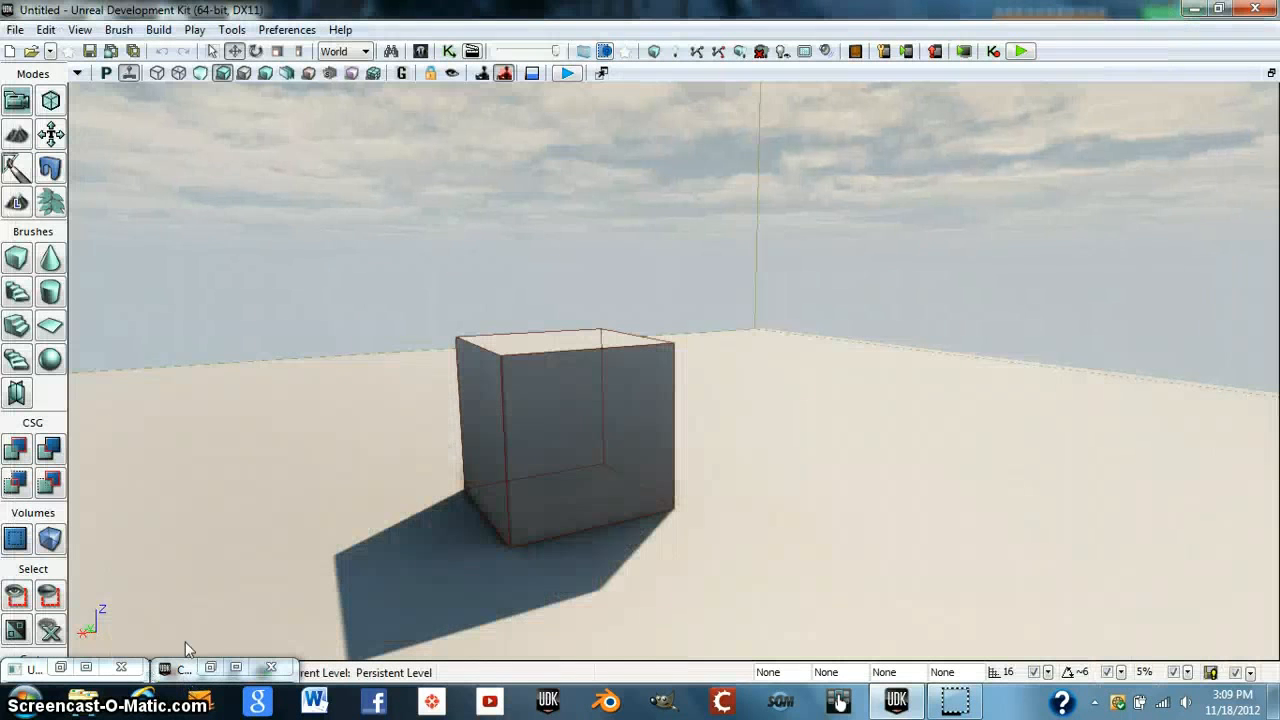
pyautogui.click(86, 667)
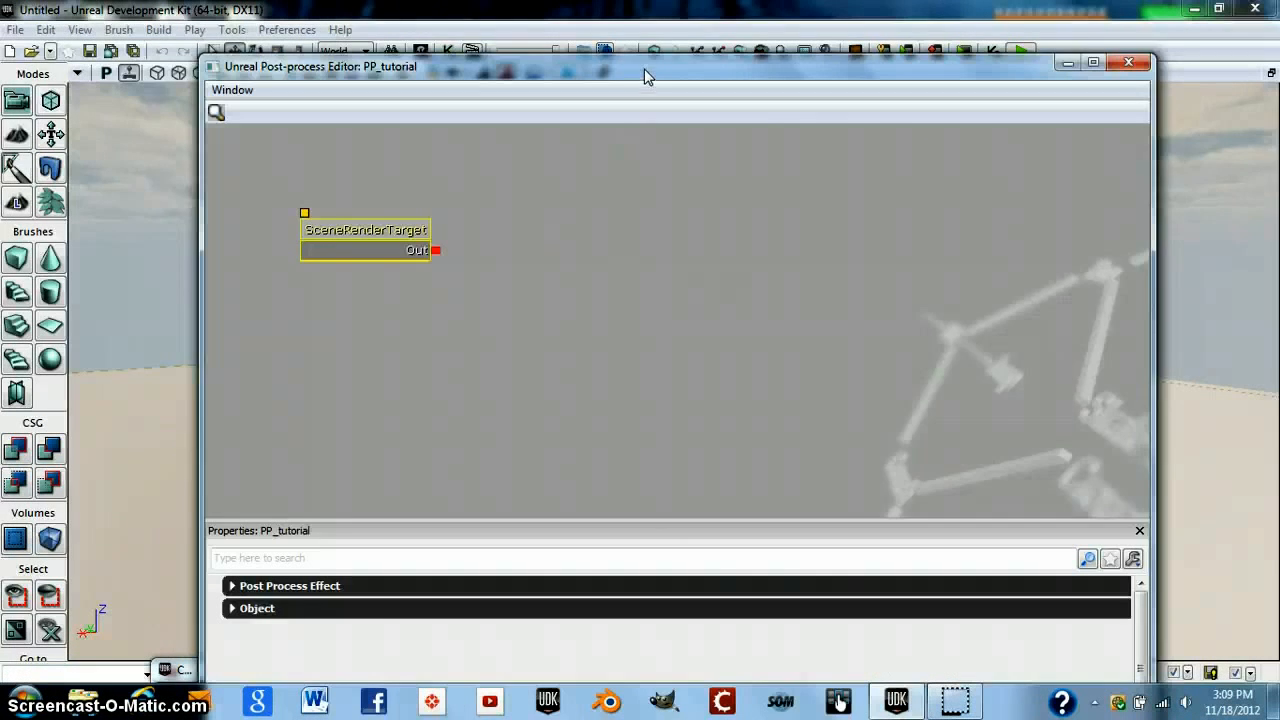
pyautogui.doubleClick(644, 67)
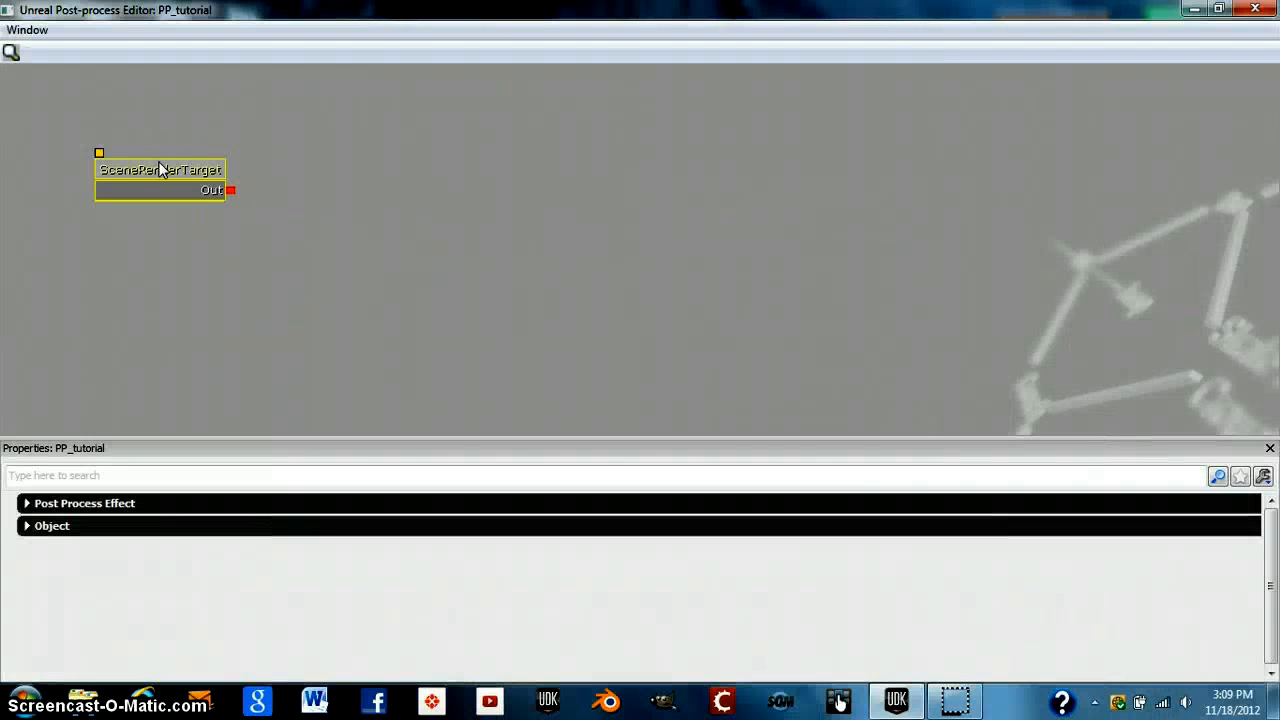
pyautogui.moveTo(160, 170); pyautogui.dragTo(182, 205)
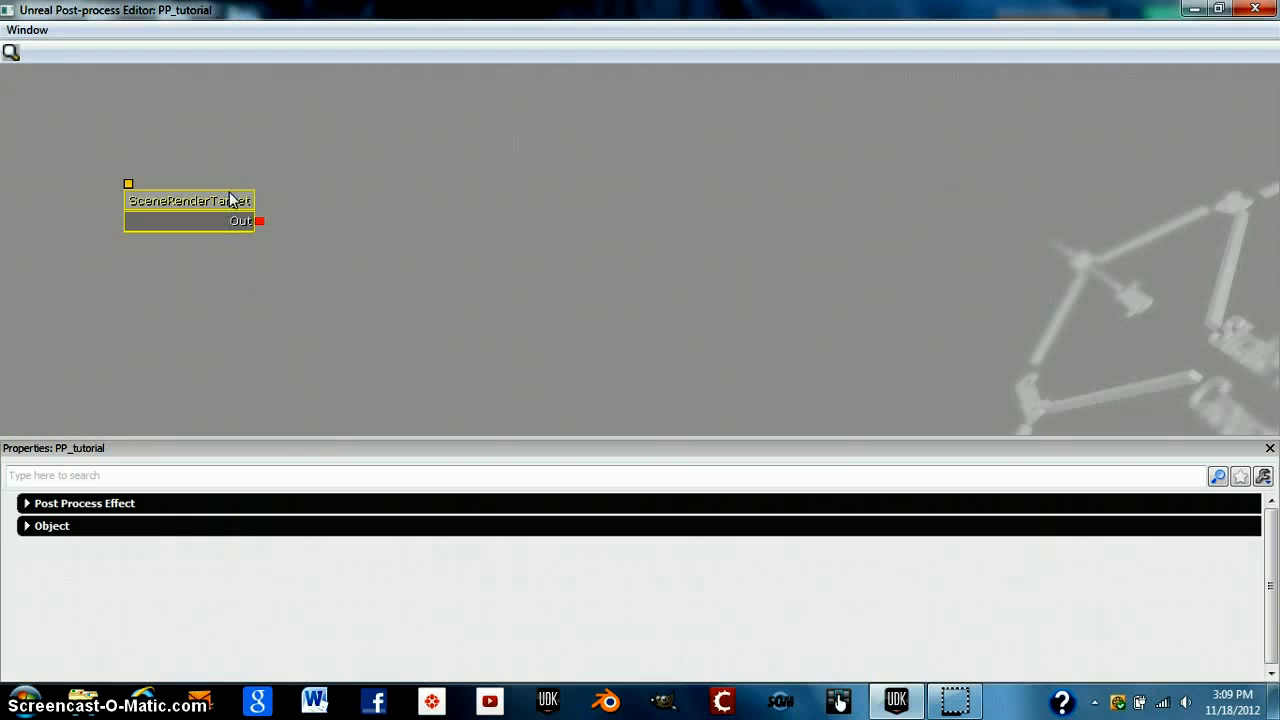
pyautogui.moveTo(231, 180); pyautogui.dragTo(200, 145)
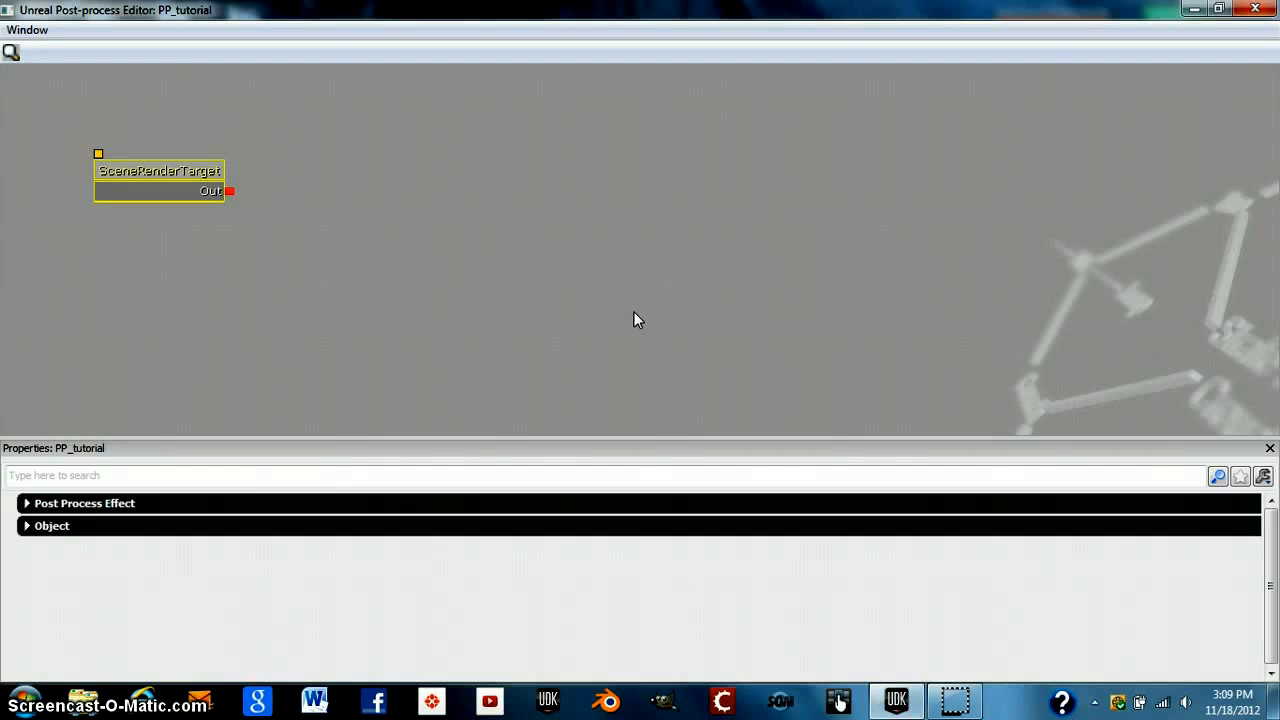
pyautogui.click(28, 506)
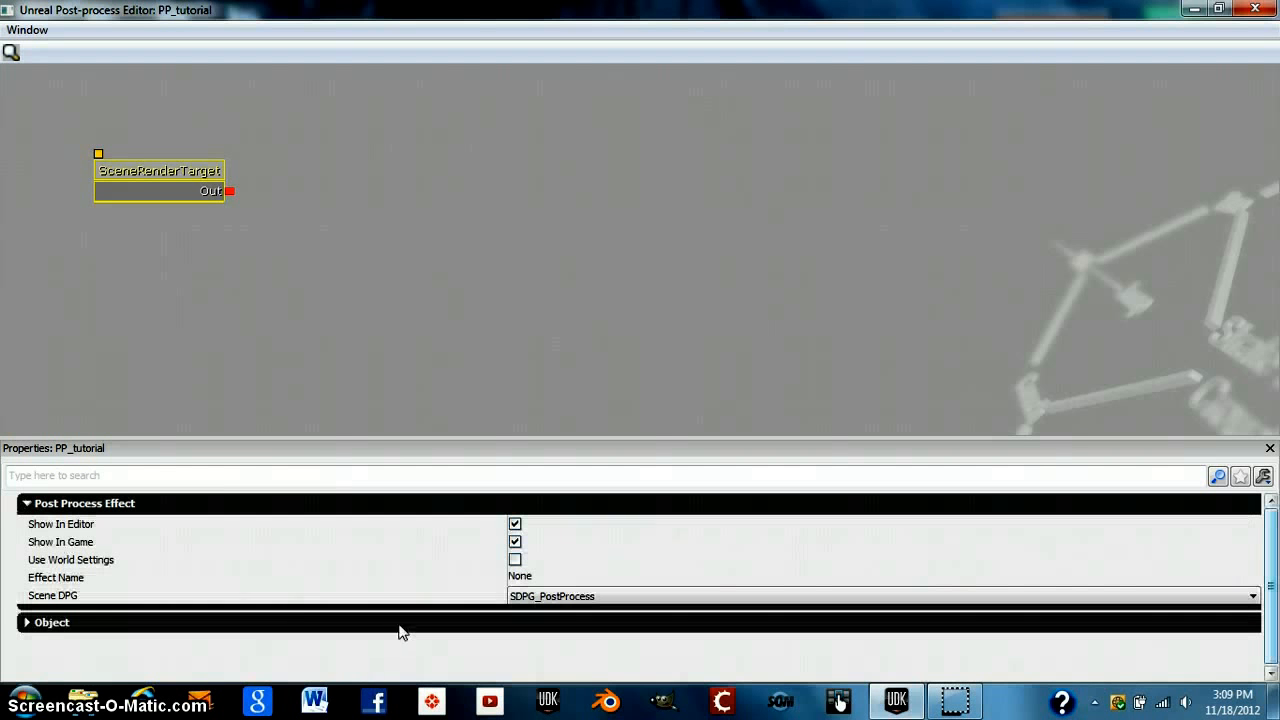
pyautogui.click(72, 504)
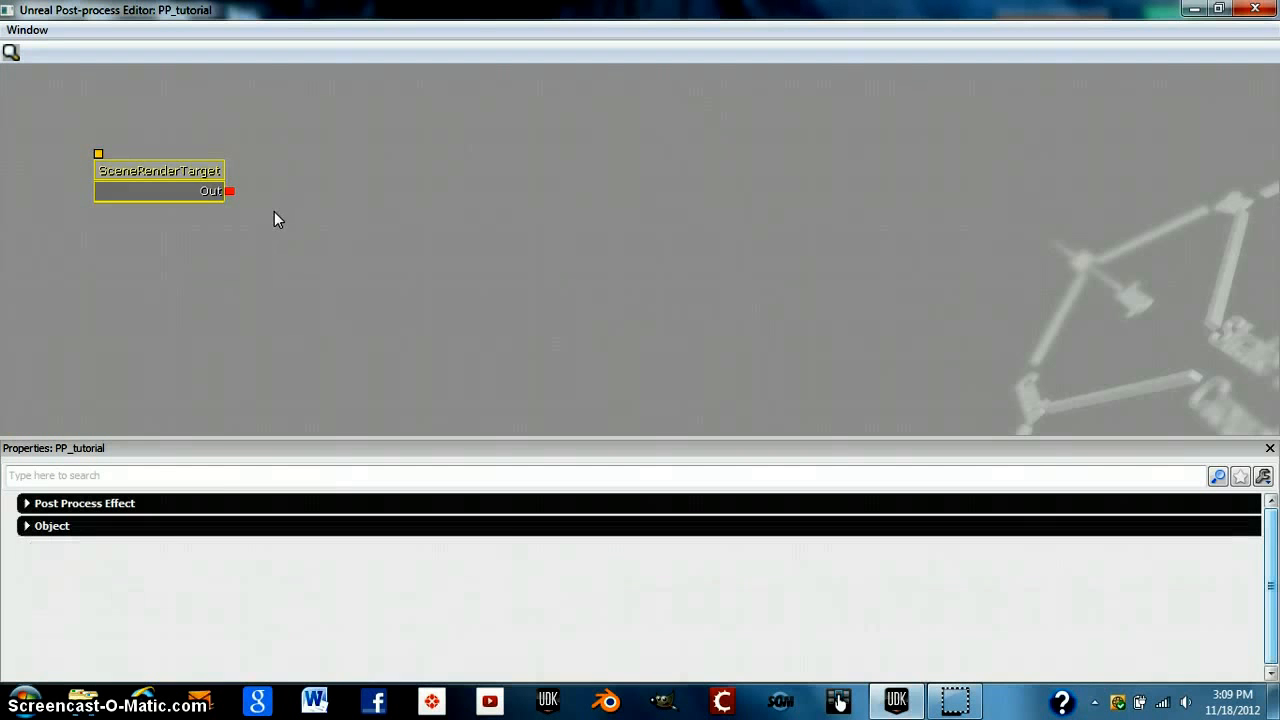
# Add AmbientOcclusionEffect, BlurEffect and DOFAndBloomEffect nodes to the PP_tutorial graph beside the SceneRenderTarget node
pyautogui.rightClick(308, 171)
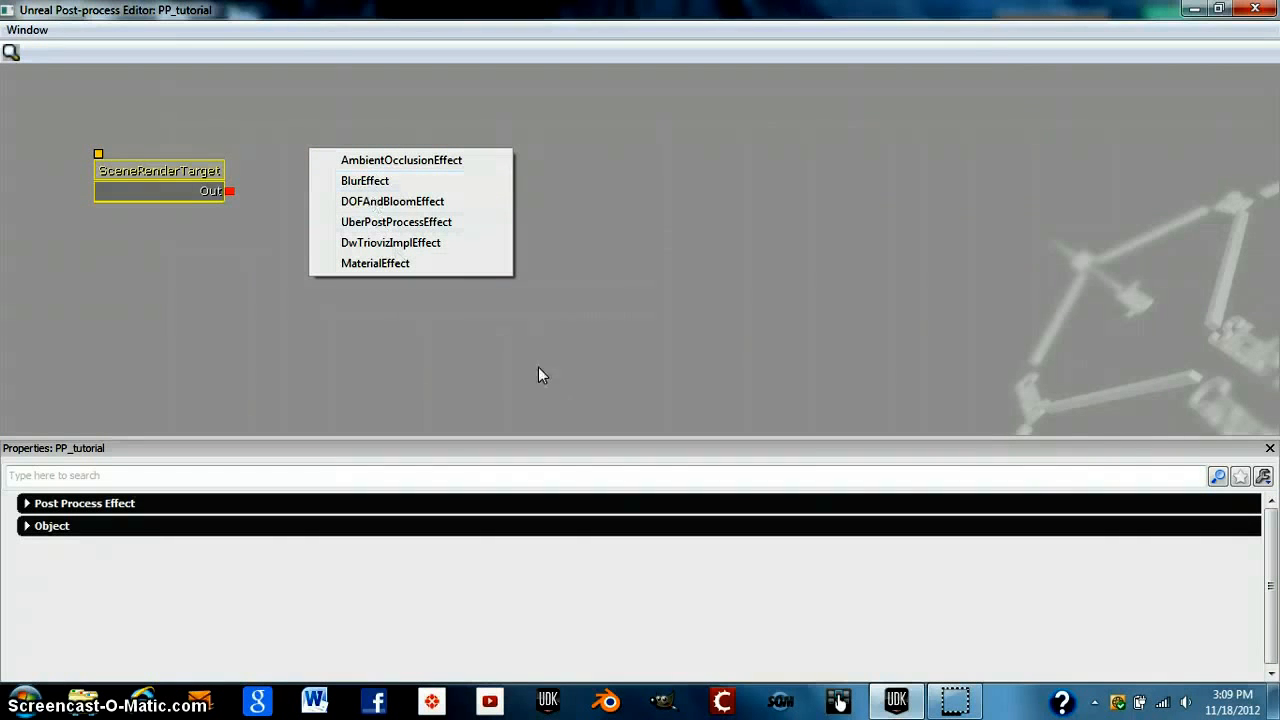
pyautogui.click(438, 161)
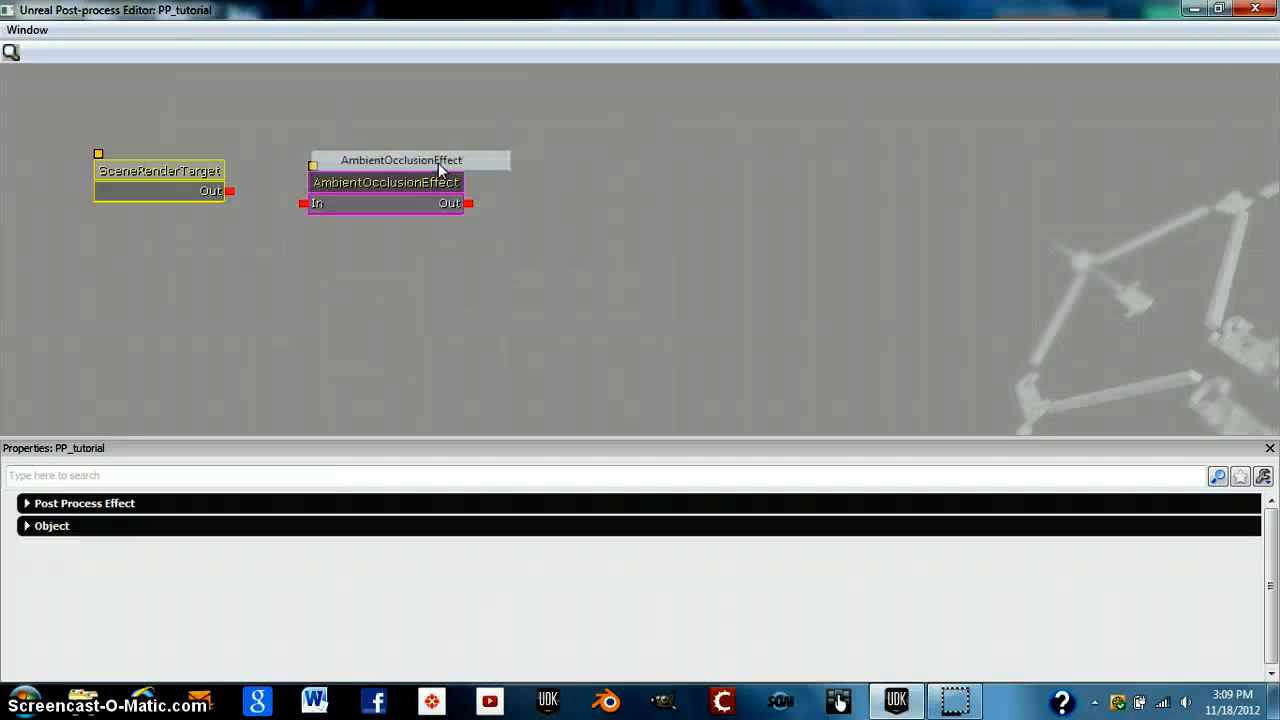
pyautogui.moveTo(438, 181); pyautogui.dragTo(399, 196)
pyautogui.rightClick(643, 99)
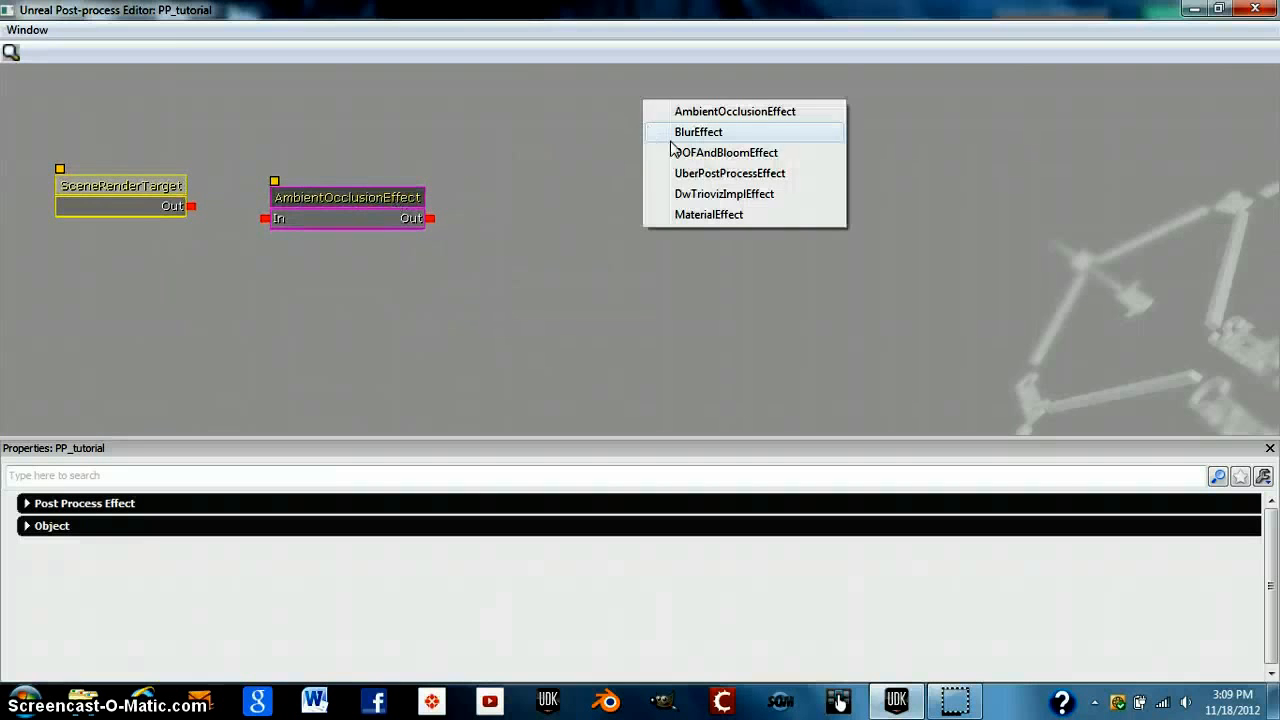
pyautogui.click(678, 133)
pyautogui.rightClick(568, 221)
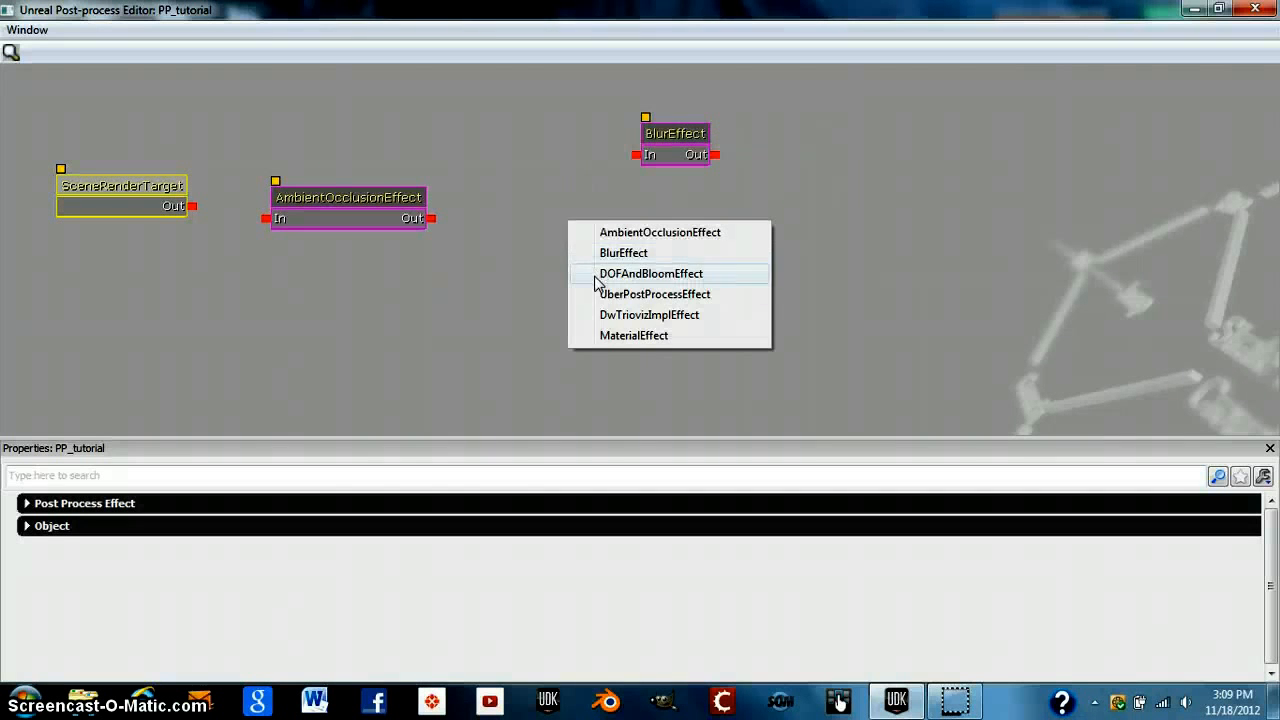
pyautogui.click(598, 276)
# Add UberPostProcessEffect, DwTriovizImplEffect and MaterialEffect nodes to the far side of the graph, beyond the existing effect nodes
pyautogui.rightClick(899, 182)
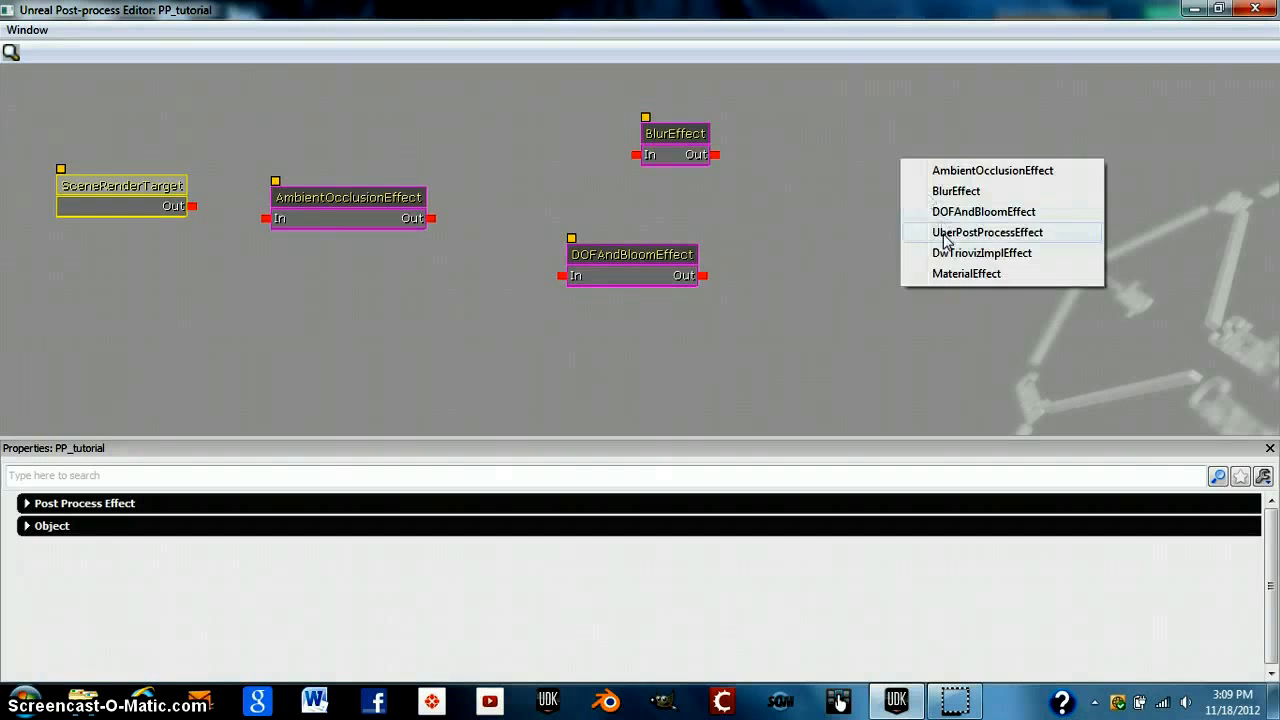
pyautogui.click(945, 234)
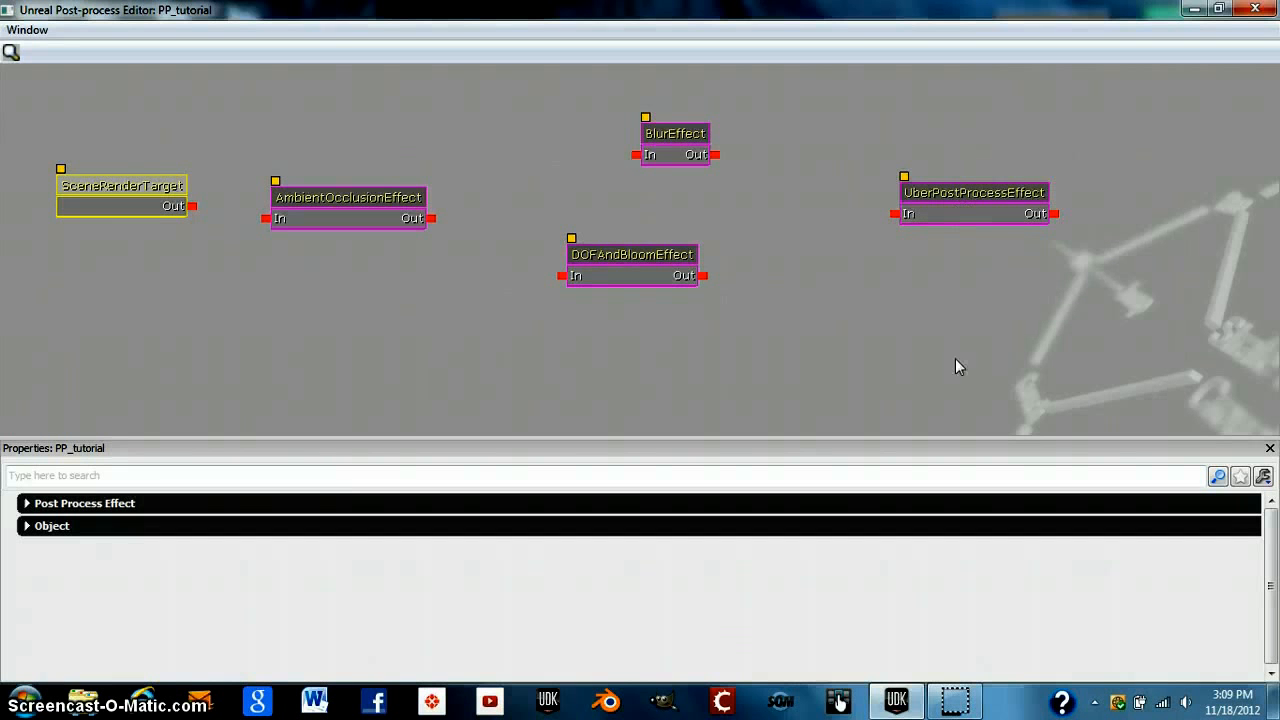
pyautogui.rightClick(907, 350)
pyautogui.click(937, 421)
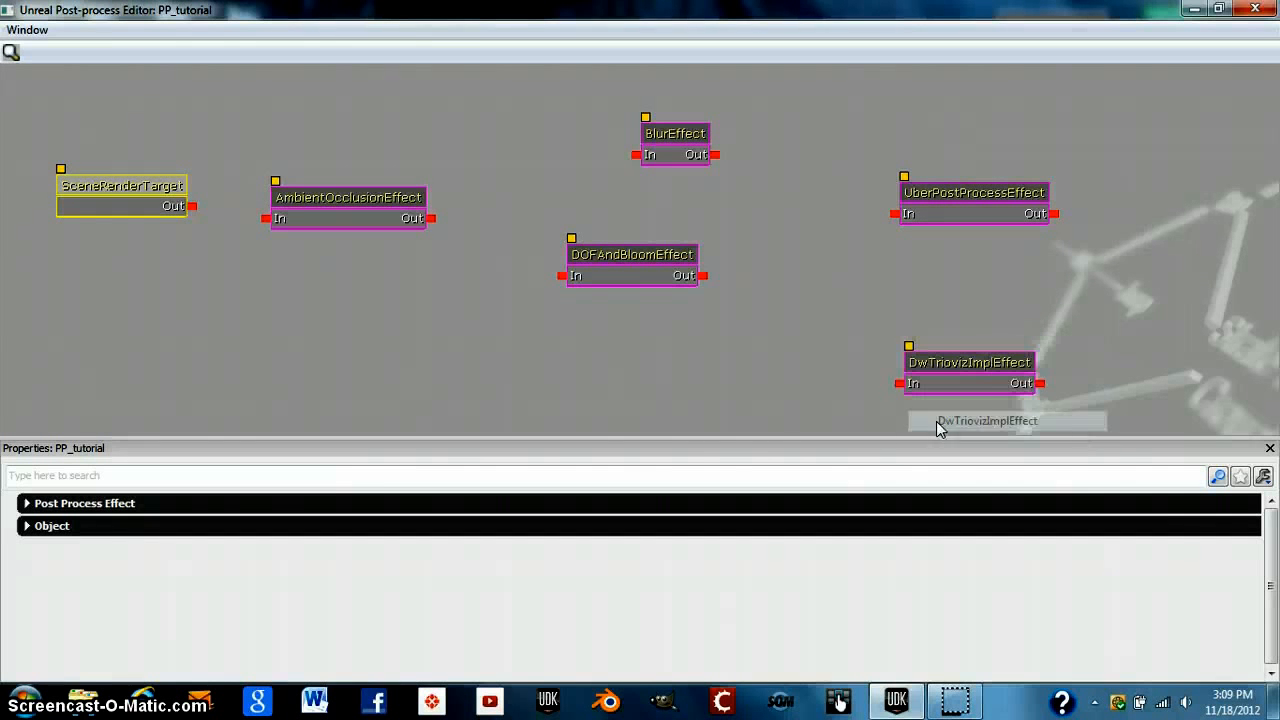
pyautogui.rightClick(1119, 296)
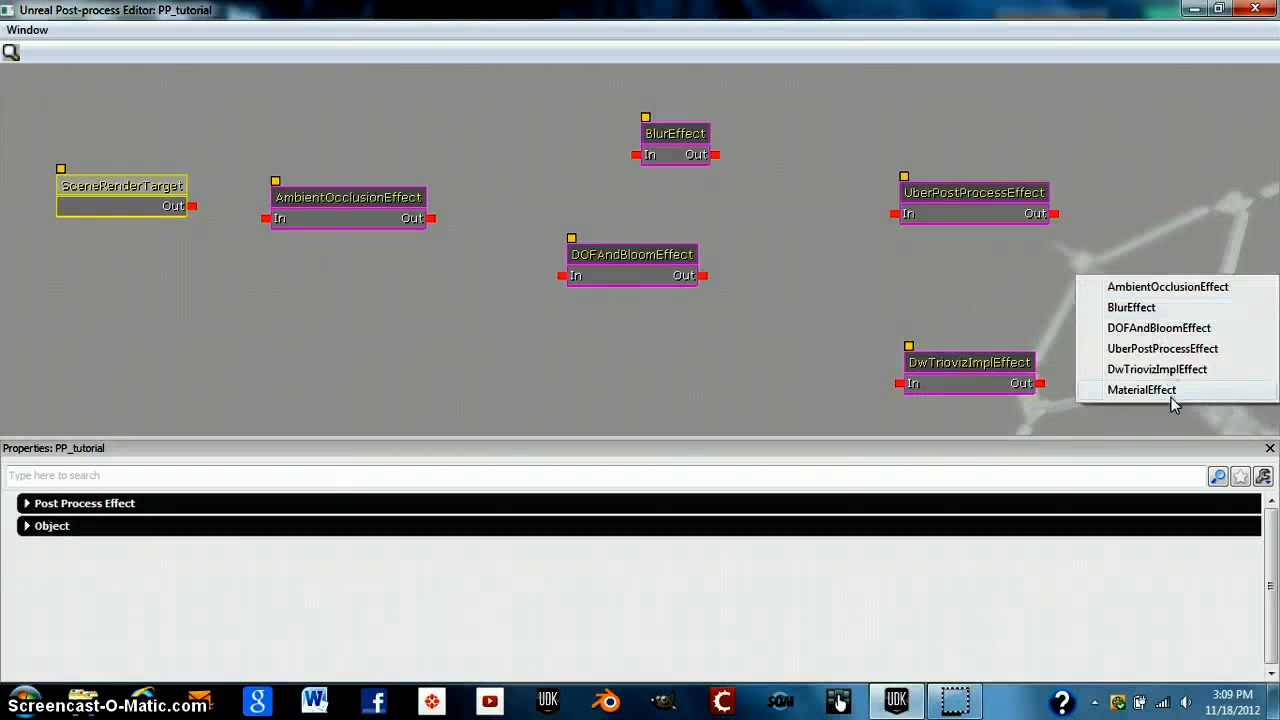
pyautogui.click(1171, 392)
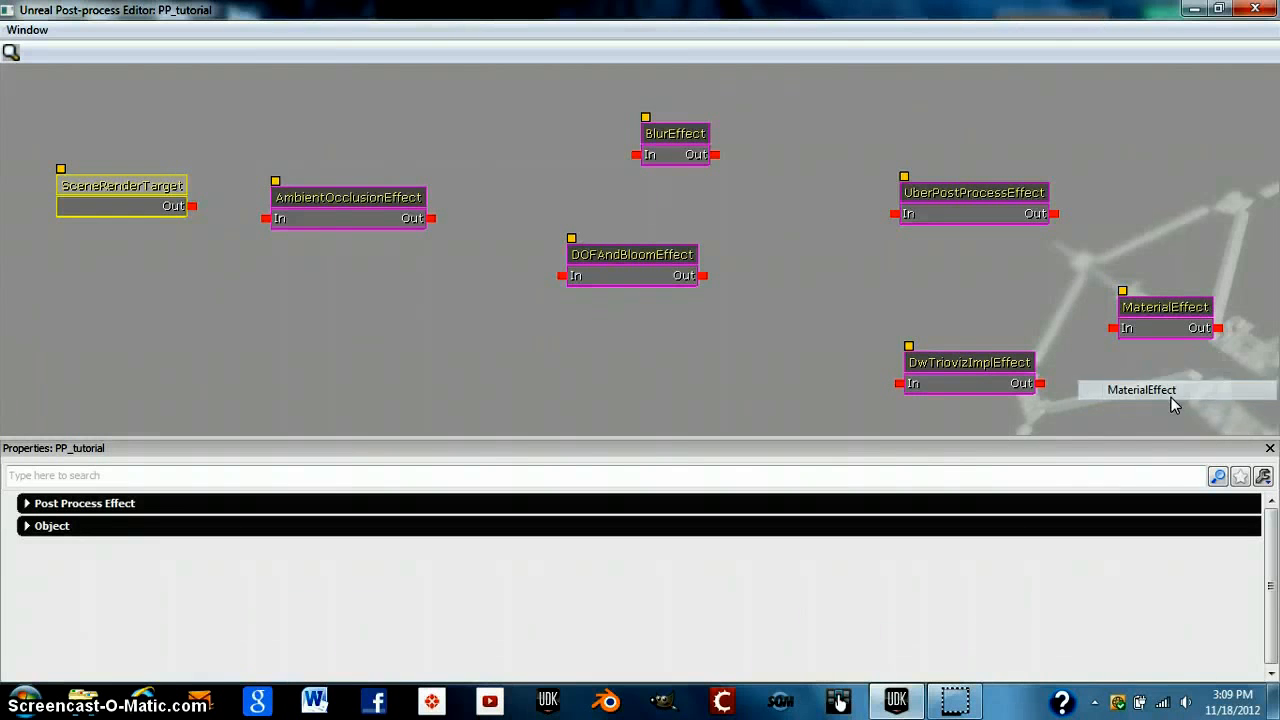
# Select the AmbientOcclusionEffect node and examine its Color and Occlusion properties
pyautogui.click(430, 227)
pyautogui.click(375, 202)
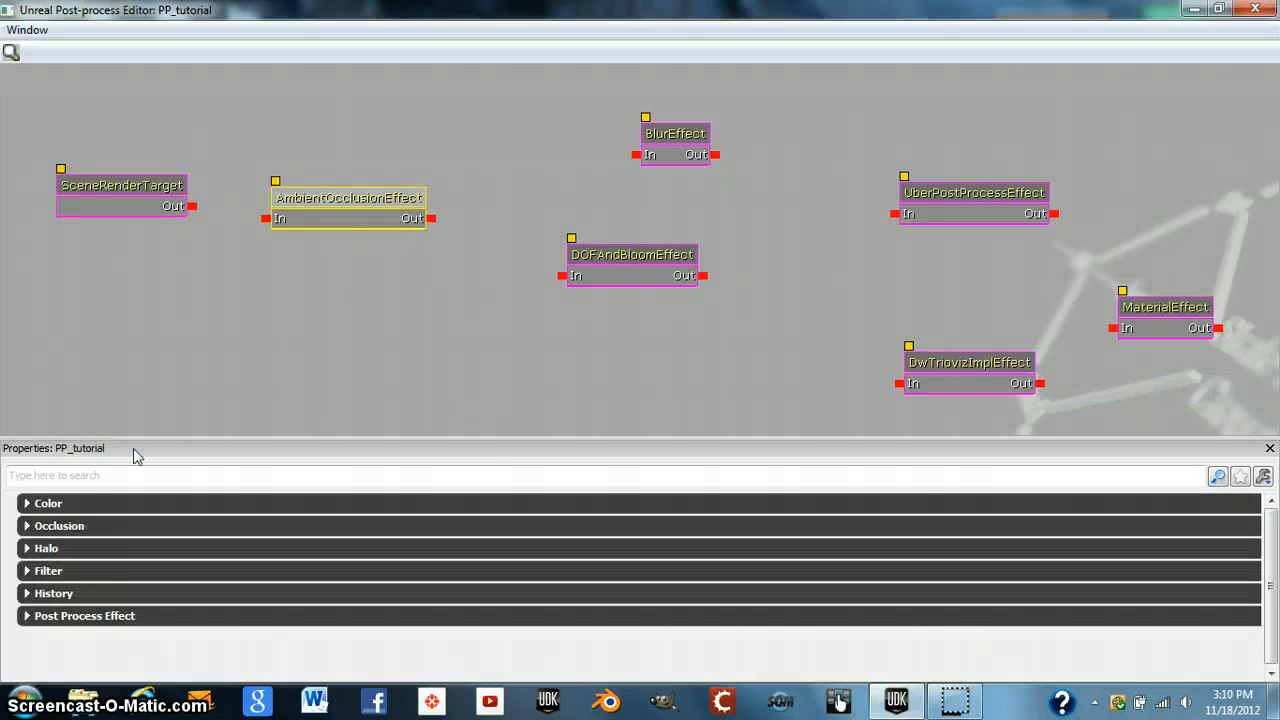
pyautogui.click(87, 506)
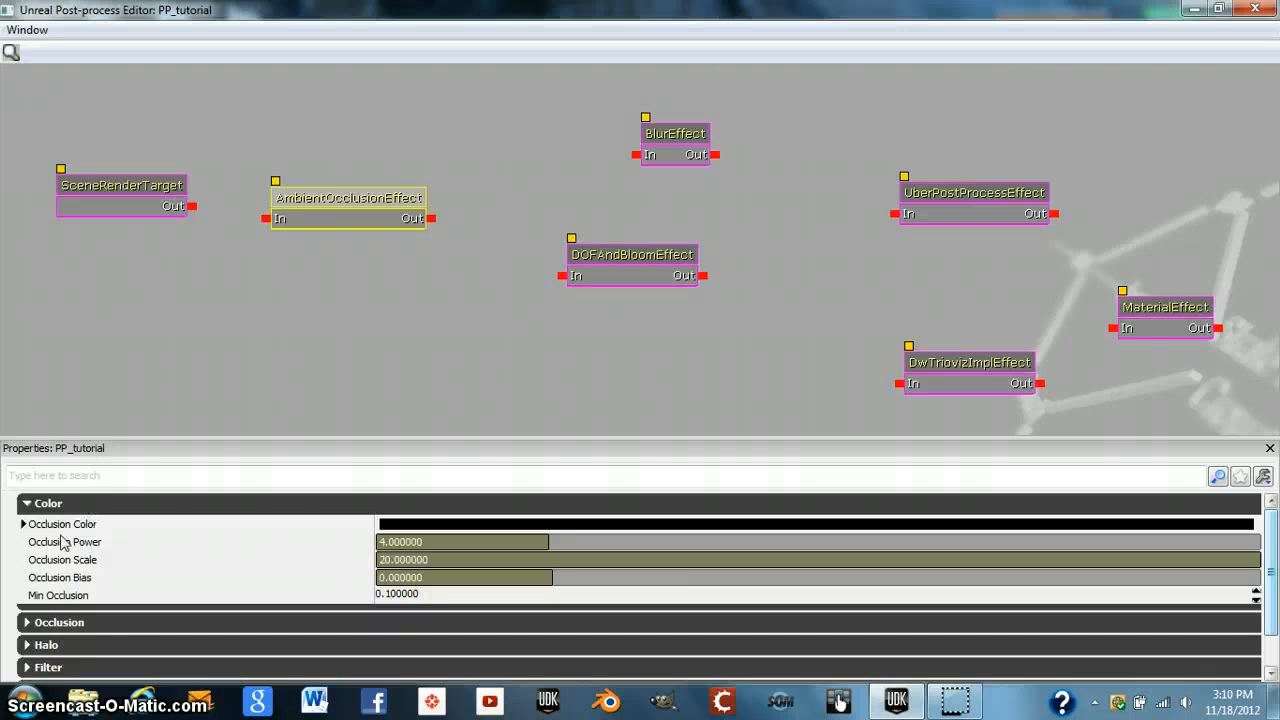
pyautogui.click(87, 506)
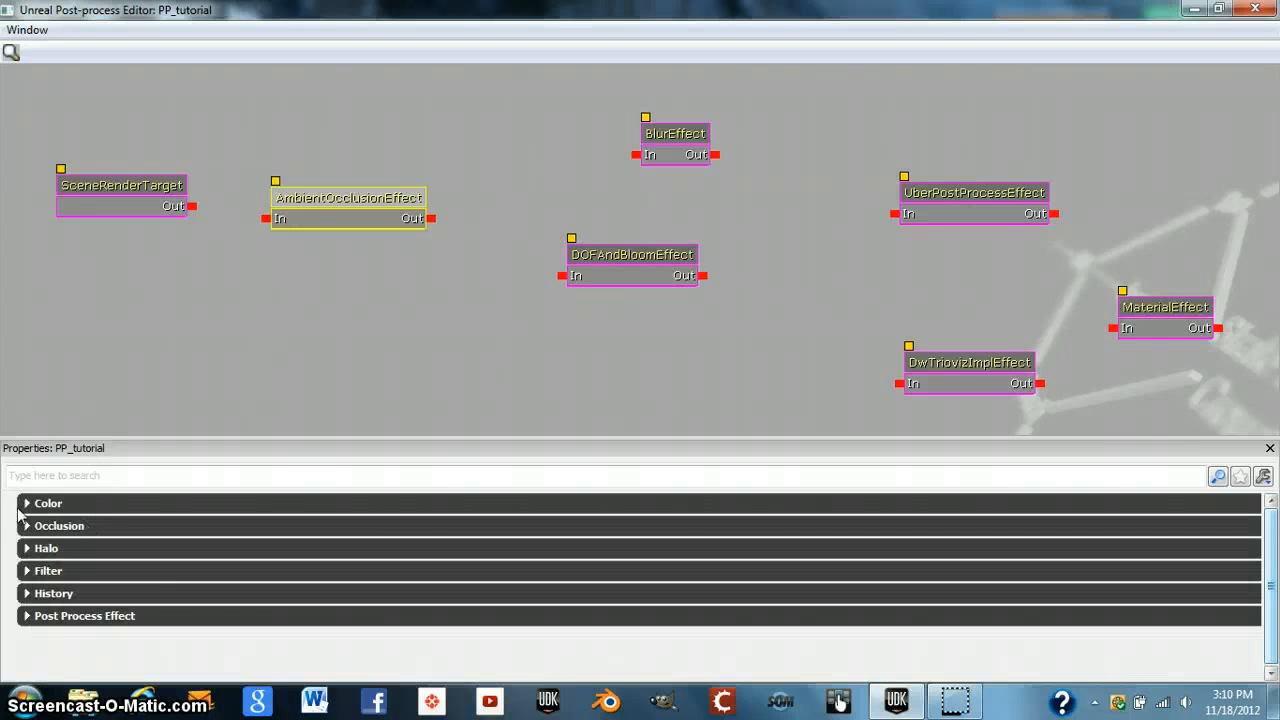
pyautogui.click(42, 527)
pyautogui.click(42, 527)
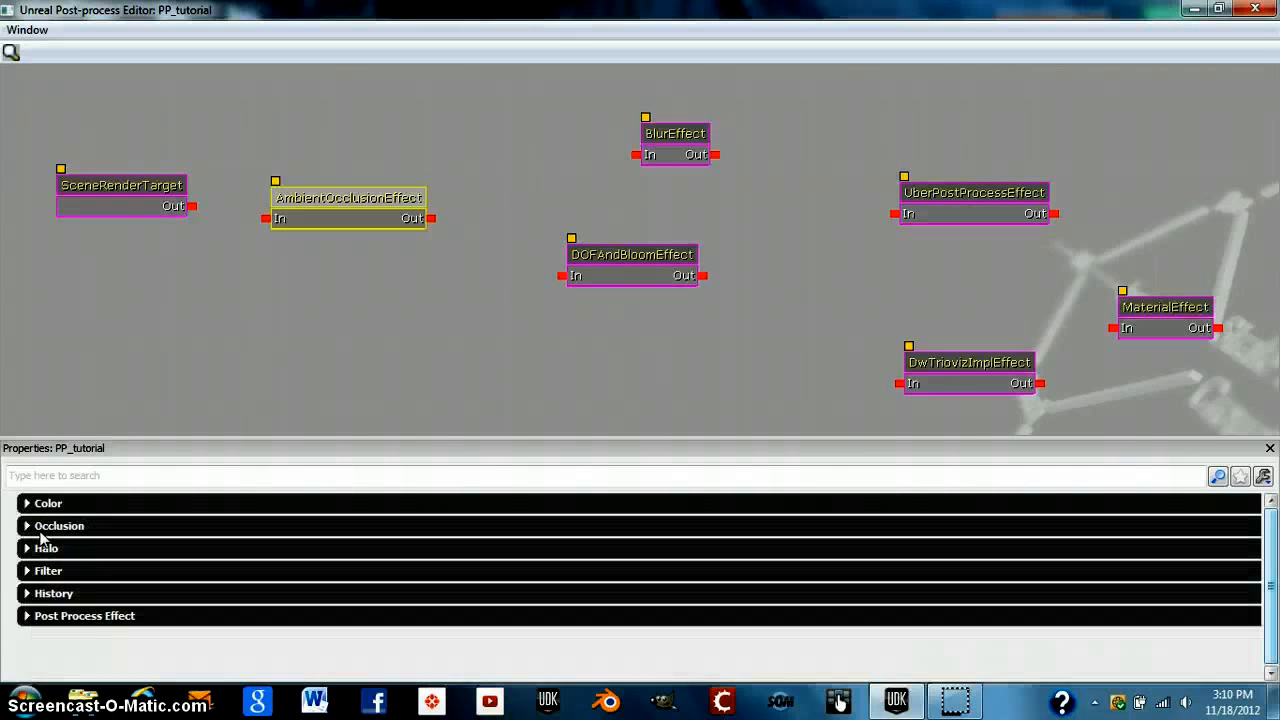
pyautogui.click(42, 527)
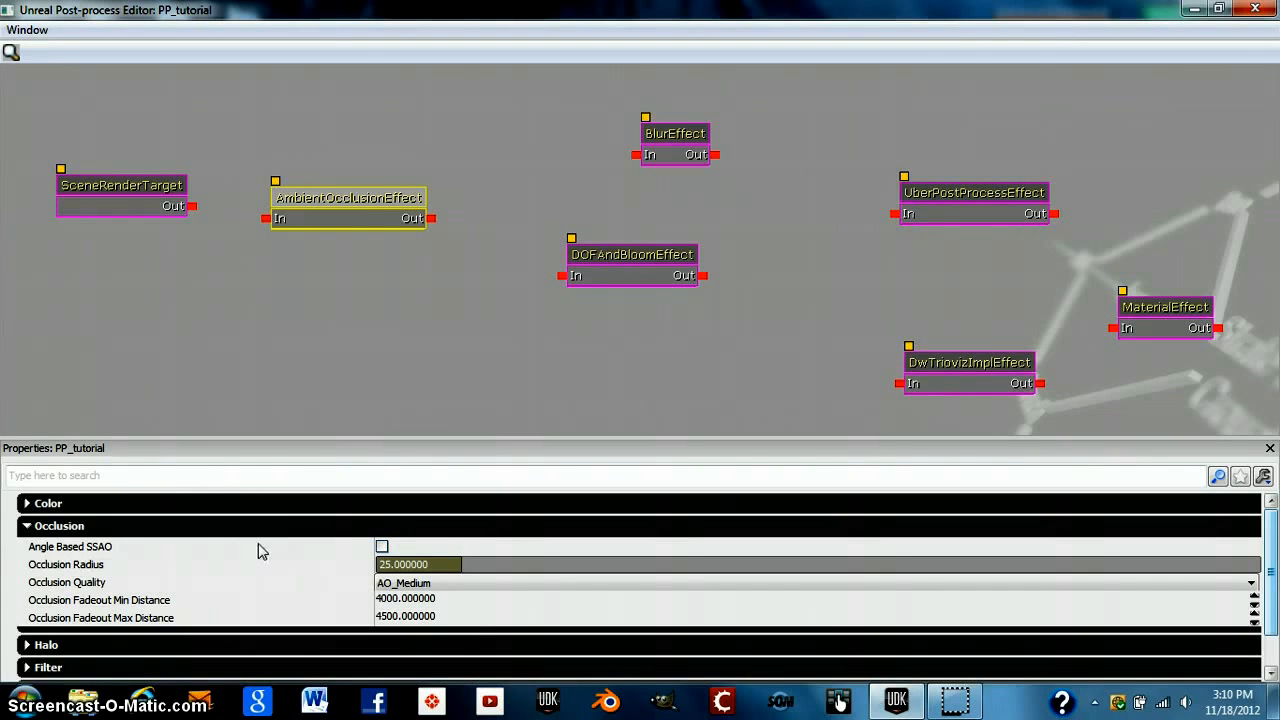
pyautogui.click(120, 528)
# Examine the AmbientOcclusionEffect node's Halo, Filter and History properties, leaving all its property categories collapsed
pyautogui.click(117, 549)
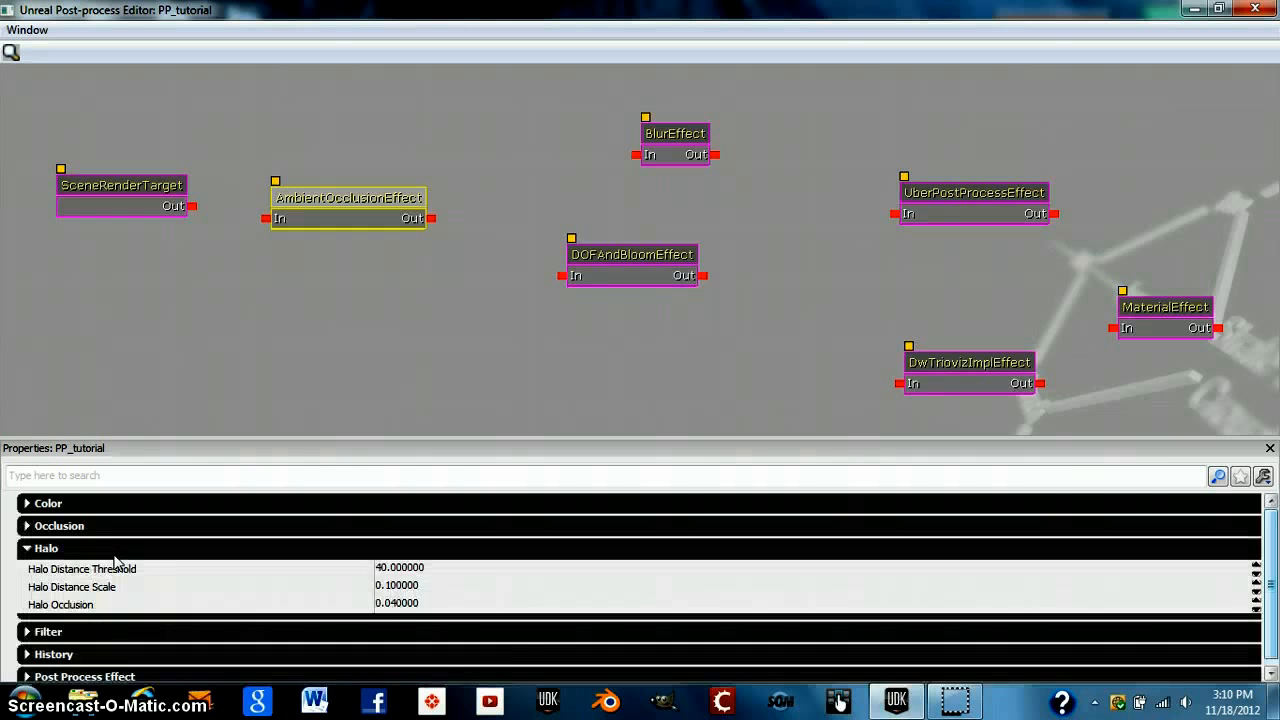
pyautogui.click(117, 550)
pyautogui.click(114, 572)
pyautogui.click(112, 575)
pyautogui.click(104, 594)
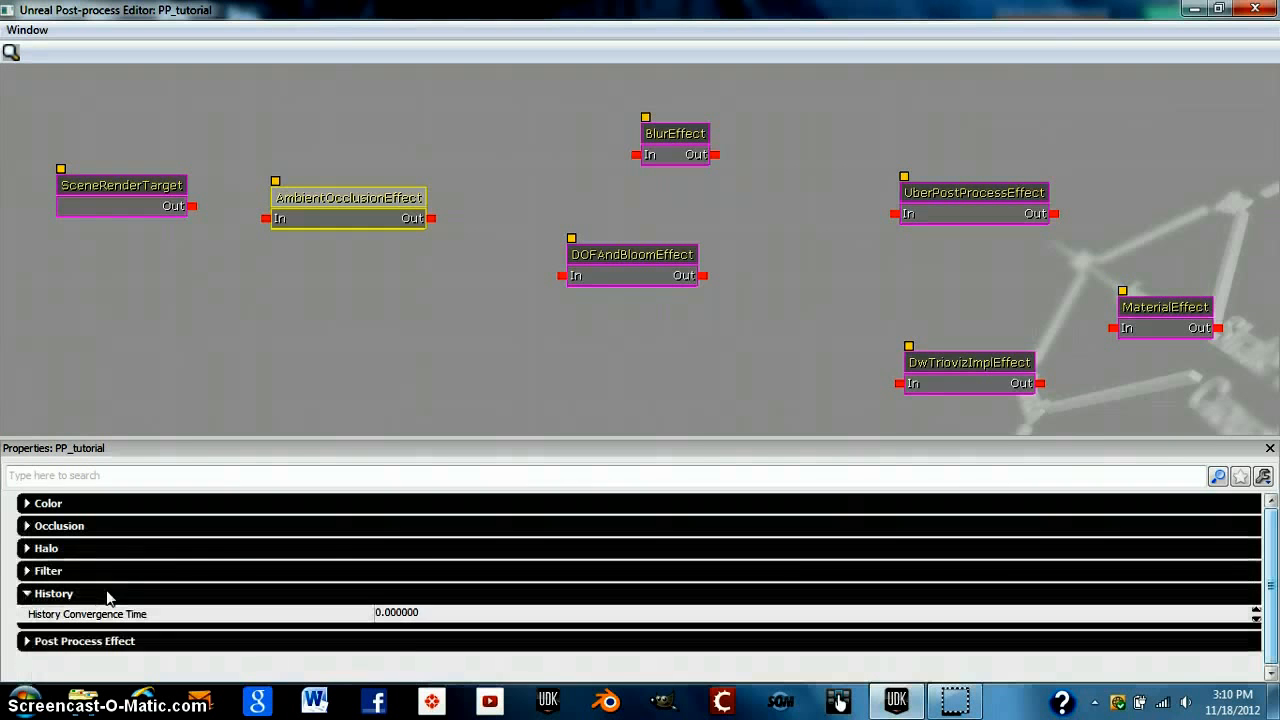
pyautogui.click(106, 624)
pyautogui.click(108, 617)
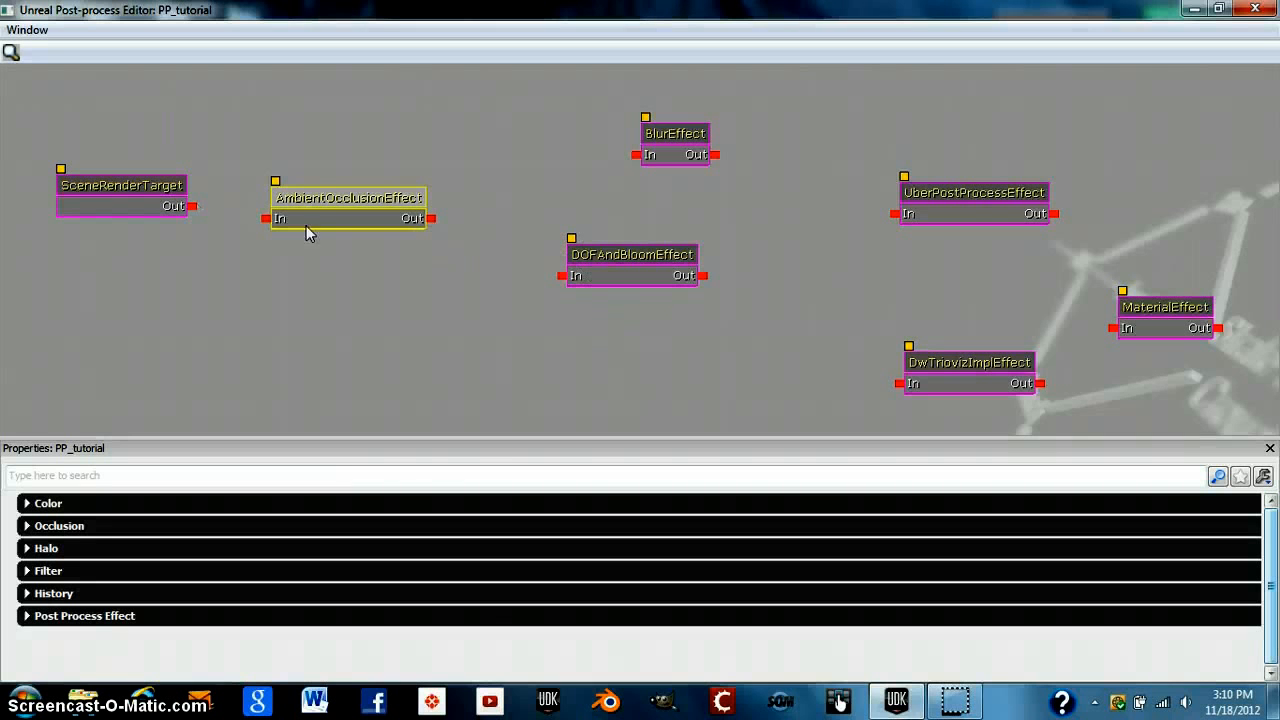
# Select the DOFAndBloomEffect node and examine its Bloom and Depth Of Field properties
pyautogui.moveTo(418, 300); pyautogui.dragTo(352, 298)
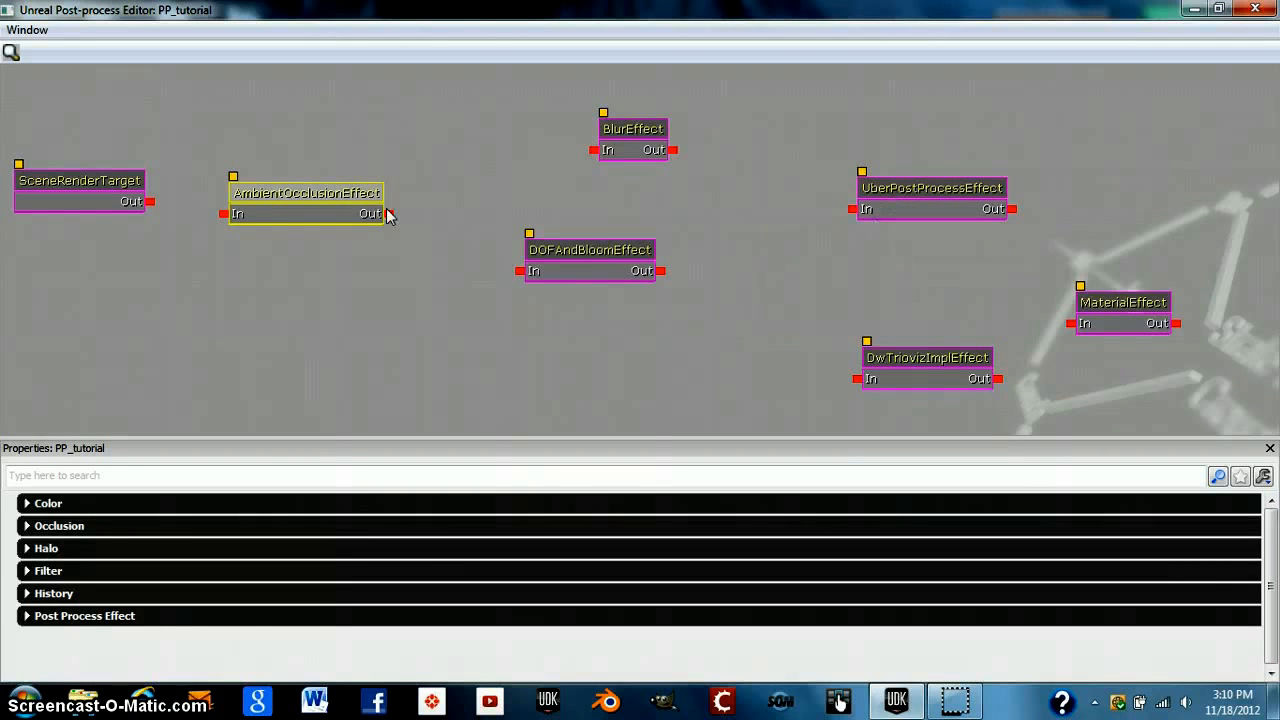
pyautogui.click(563, 258)
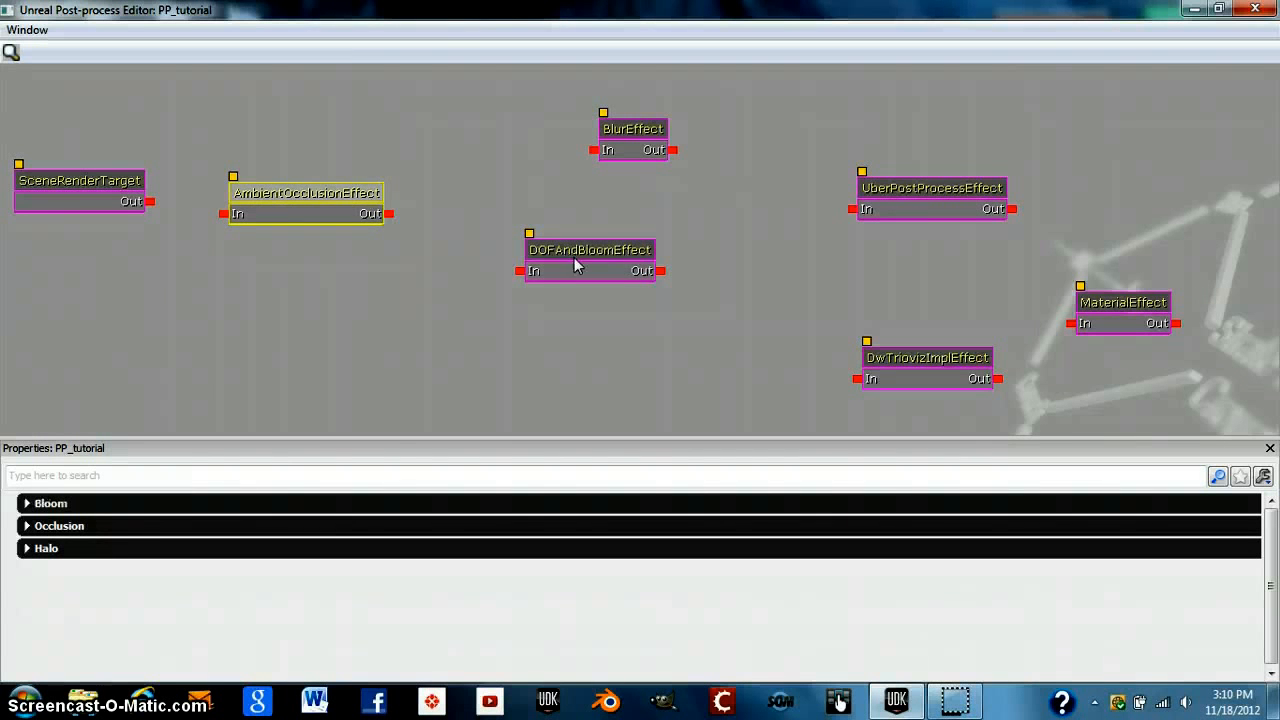
pyautogui.click(143, 505)
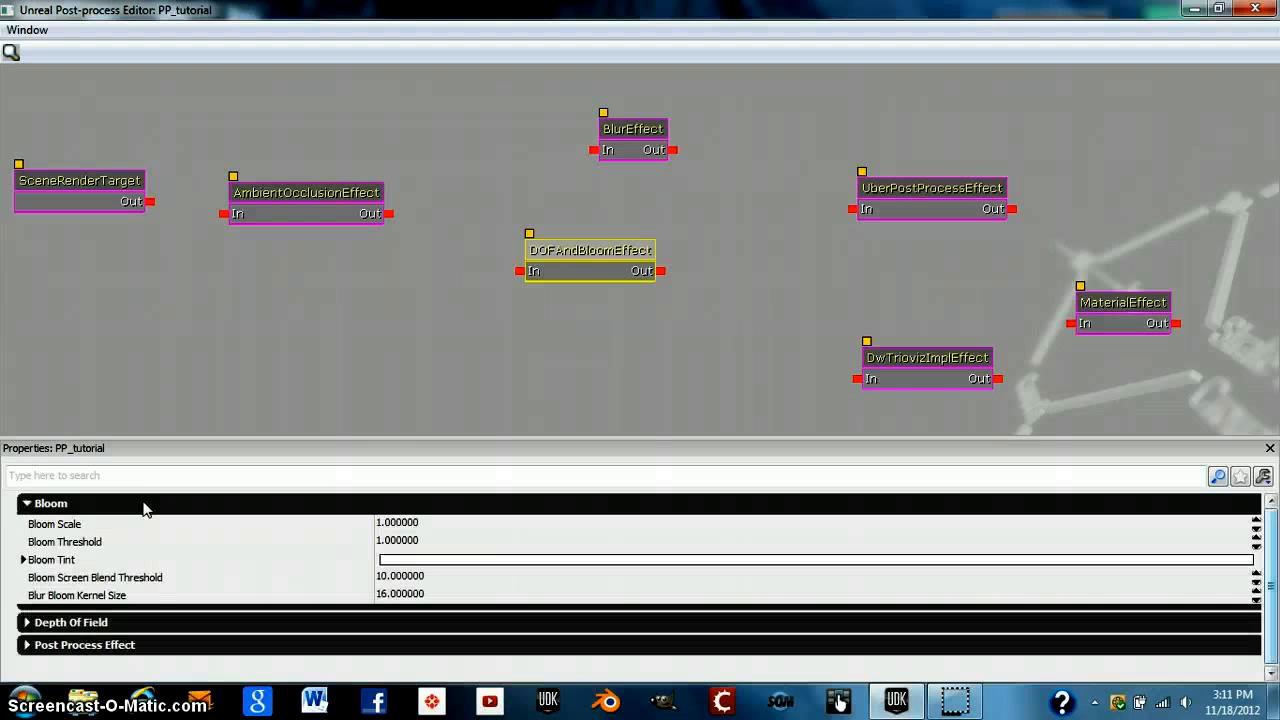
pyautogui.click(144, 505)
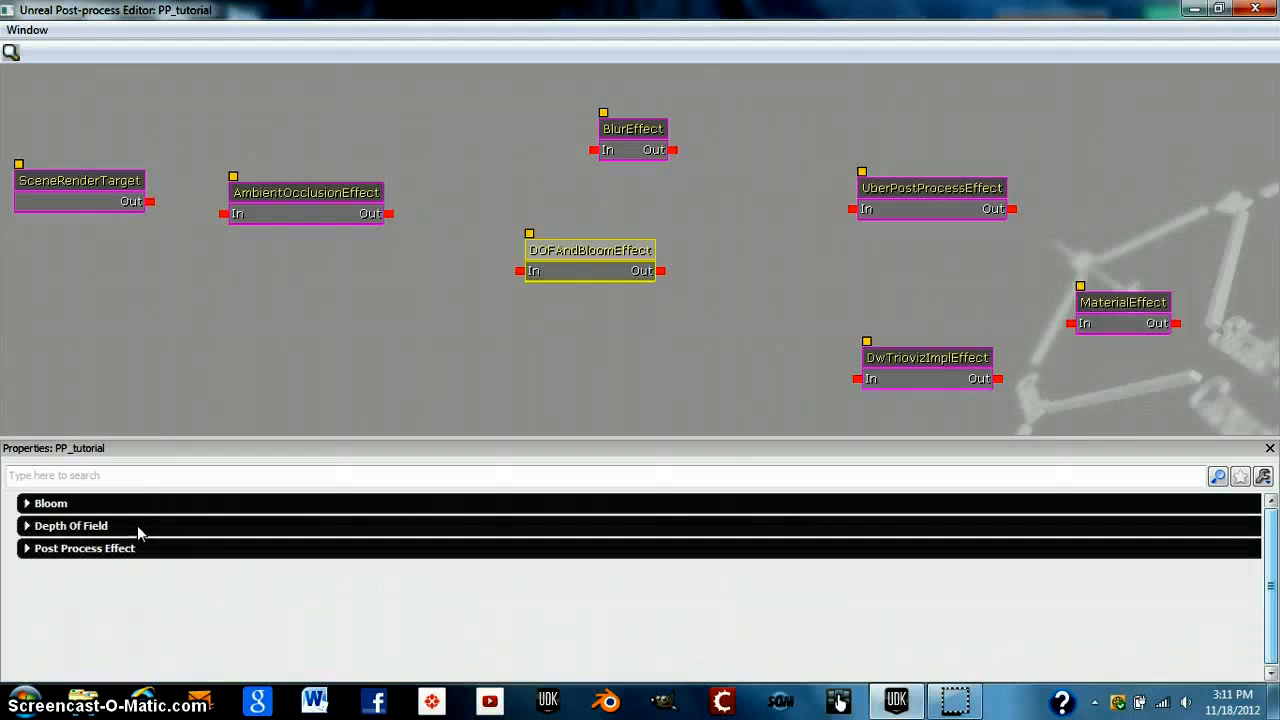
pyautogui.click(137, 525)
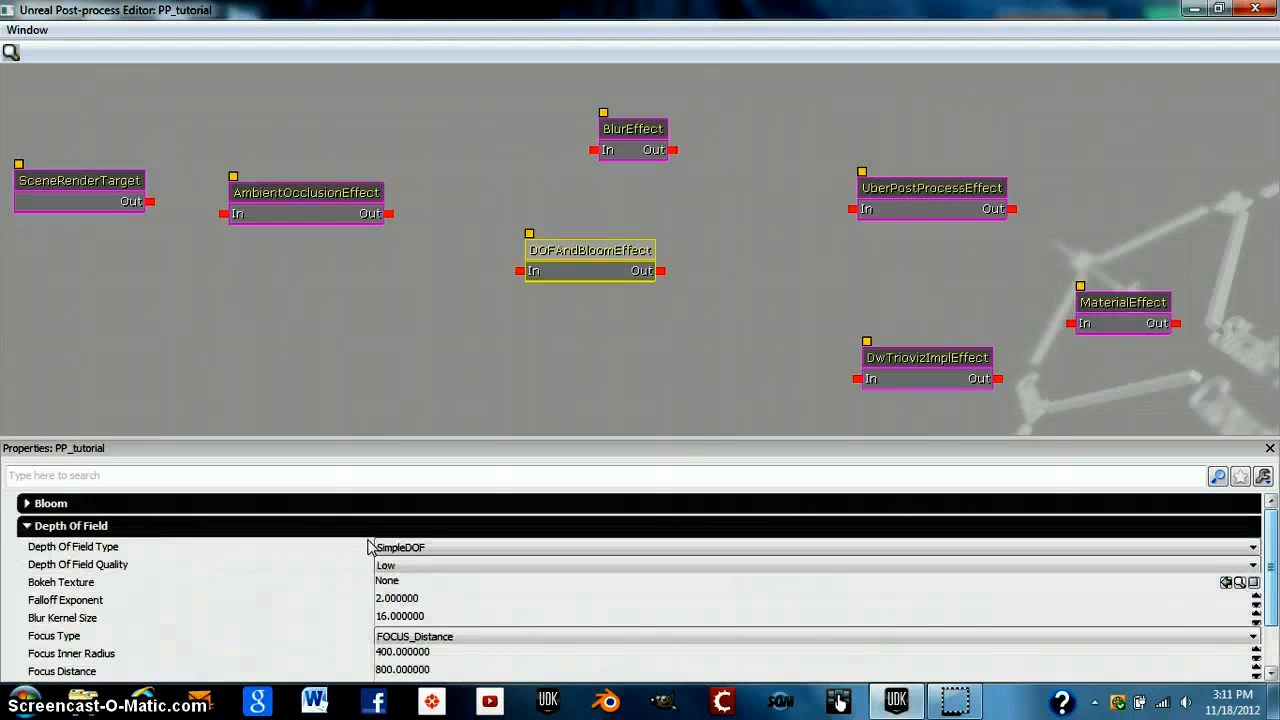
pyautogui.scroll(-2, 362, 562)
pyautogui.scroll(1, 350, 556)
pyautogui.click(339, 527)
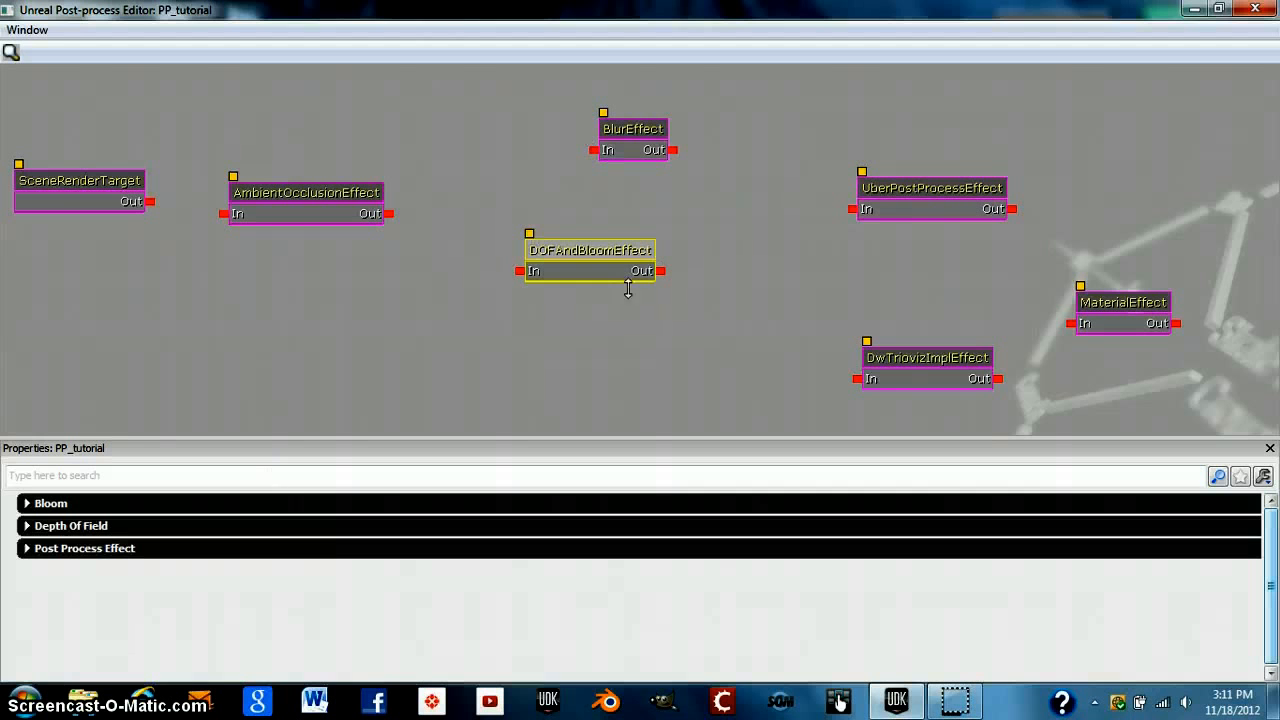
# Review the DOFAndBloomEffect's Bloom settings again and its Depth Of Field settings down to Blur Amount, leaving both categories collapsed
pyautogui.click(232, 510)
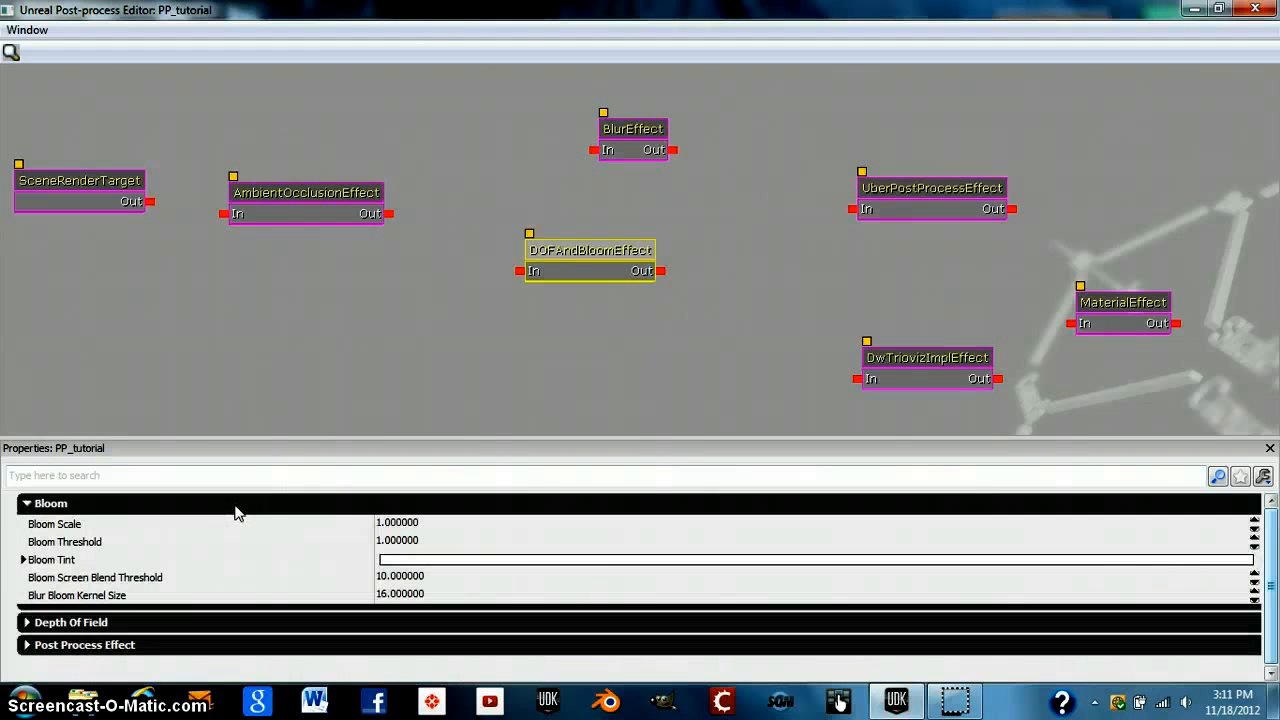
pyautogui.click(236, 506)
pyautogui.click(236, 505)
pyautogui.click(226, 507)
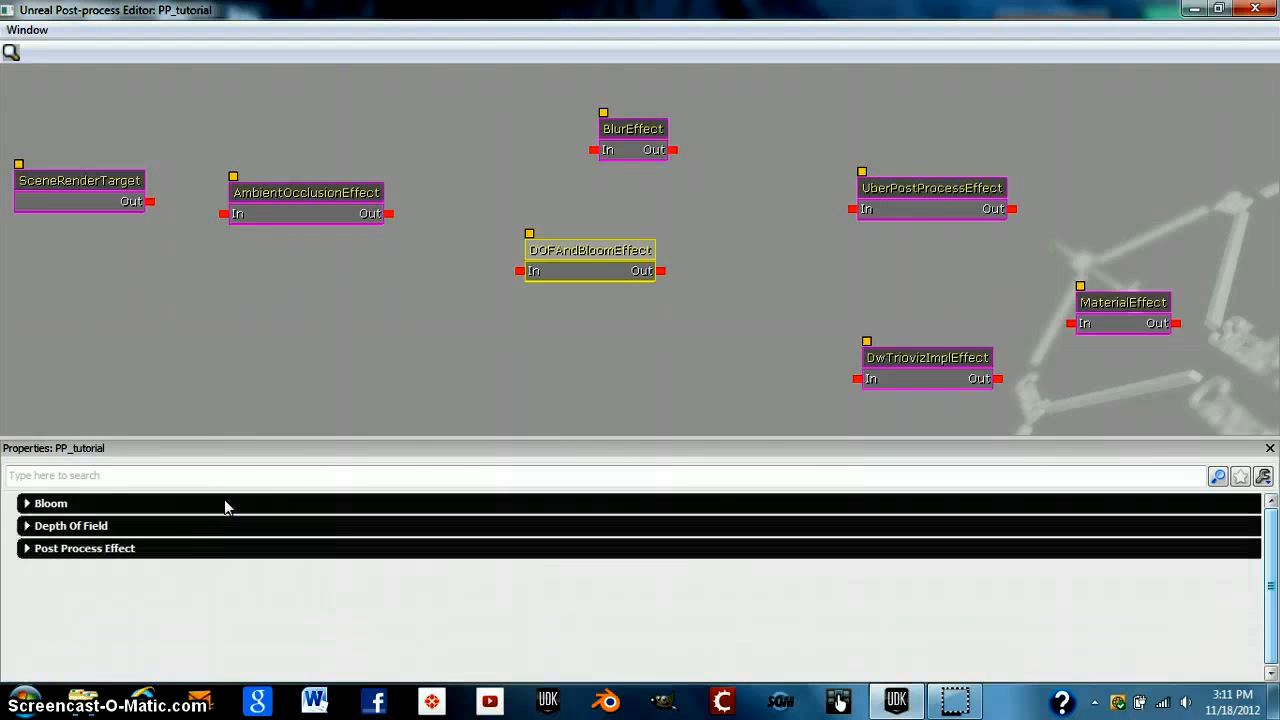
pyautogui.click(184, 530)
pyautogui.scroll(-3, 360, 545)
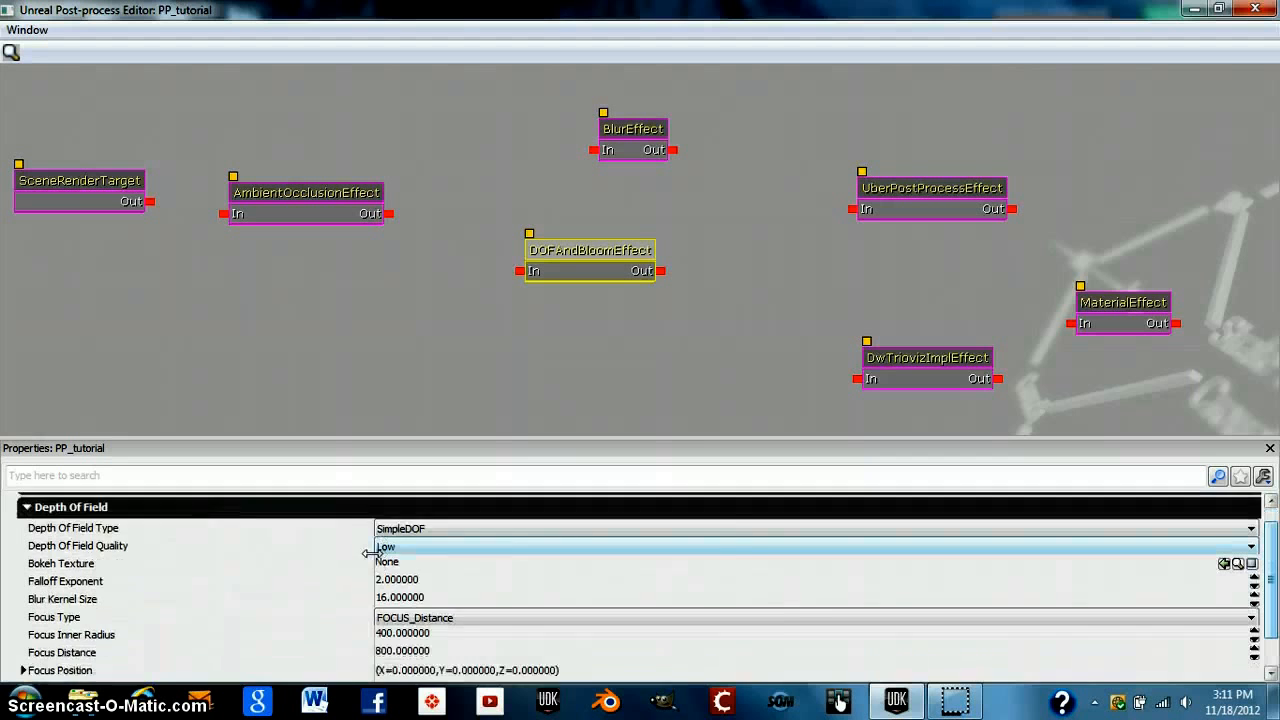
pyautogui.scroll(-1, 359, 541)
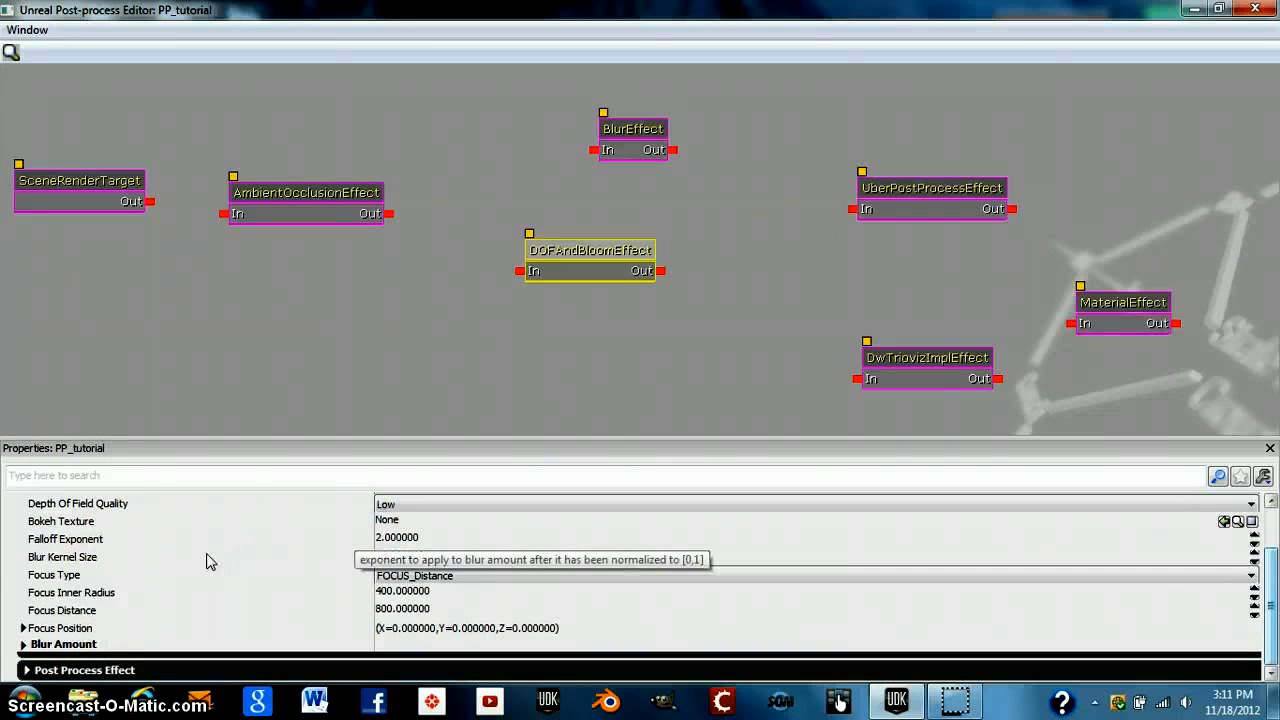
pyautogui.scroll(3, 196, 560)
pyautogui.click(122, 505)
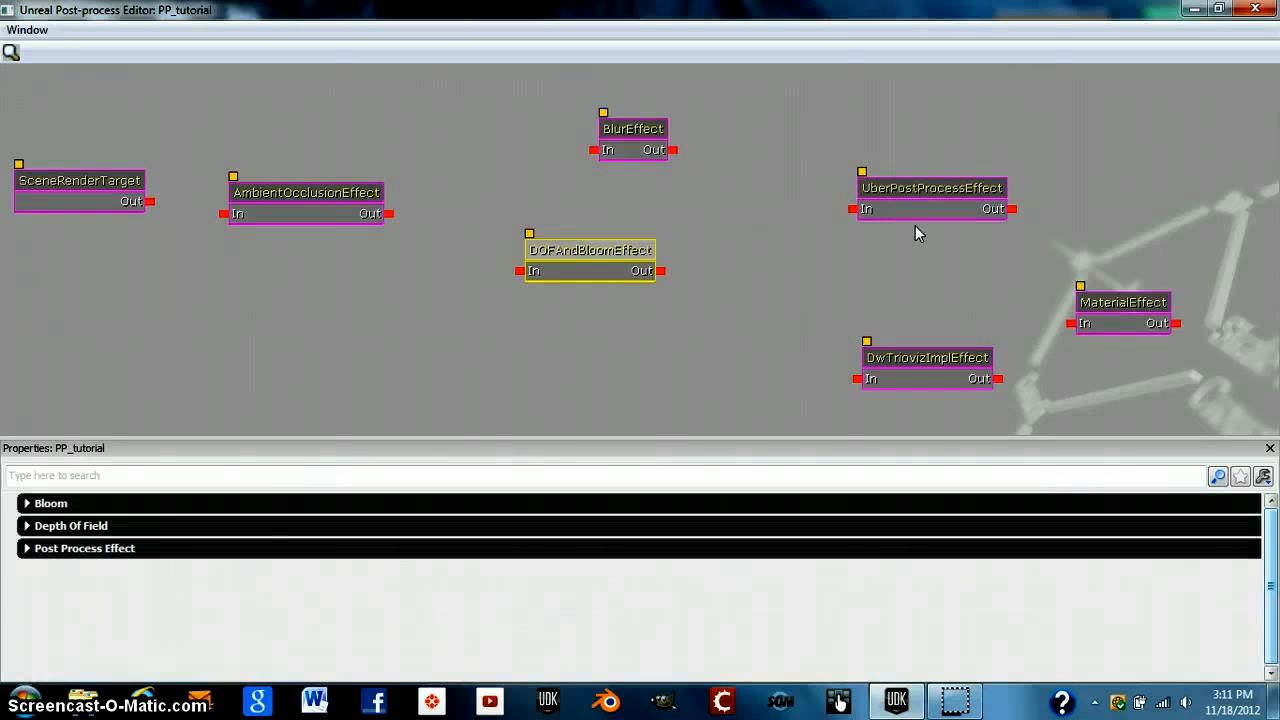
# View the BlurEffect node's property categories and examine the UberPostProcessEffect node's Scene and Tonemapper properties, leaving them collapsed
pyautogui.click(612, 148)
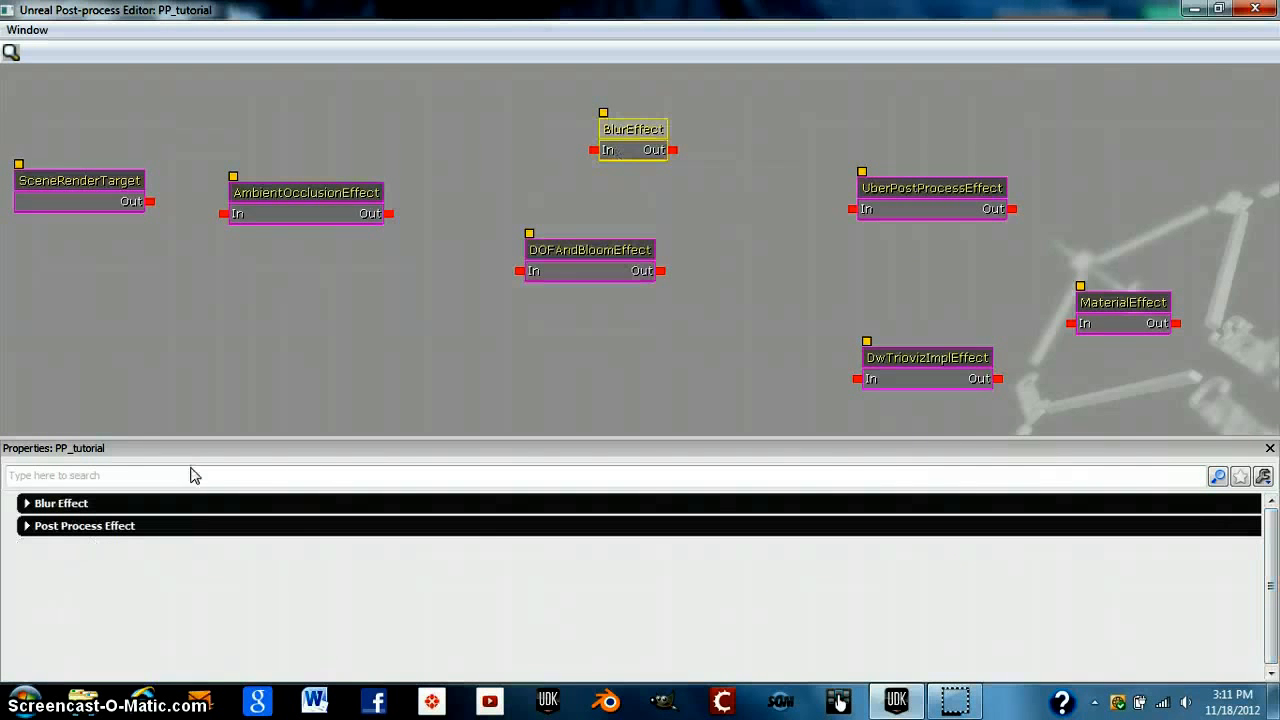
pyautogui.click(899, 212)
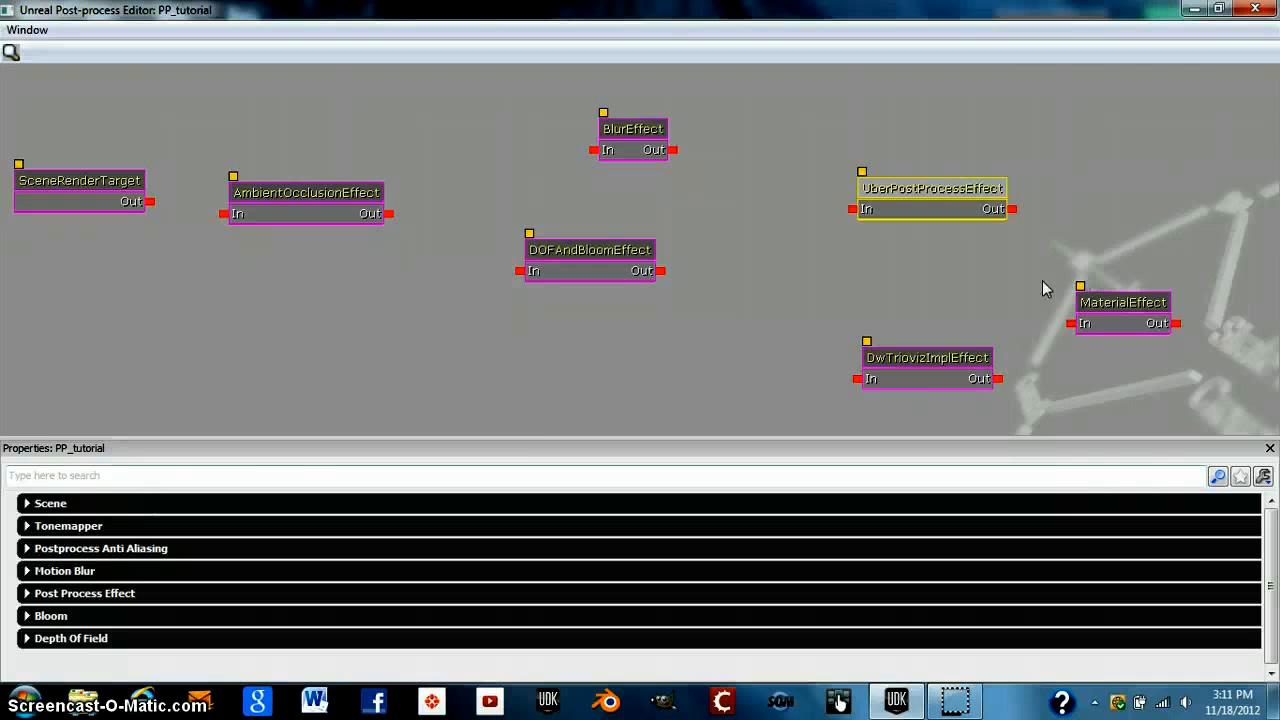
pyautogui.click(47, 506)
pyautogui.click(47, 505)
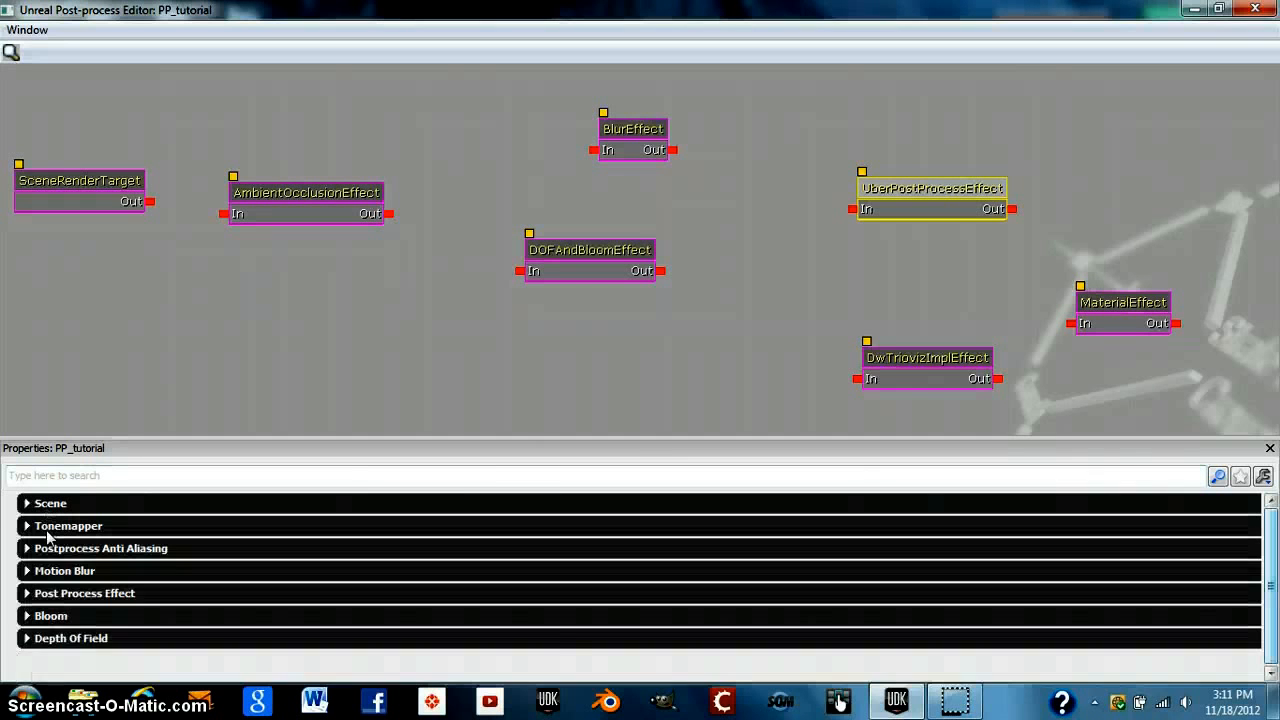
pyautogui.click(48, 527)
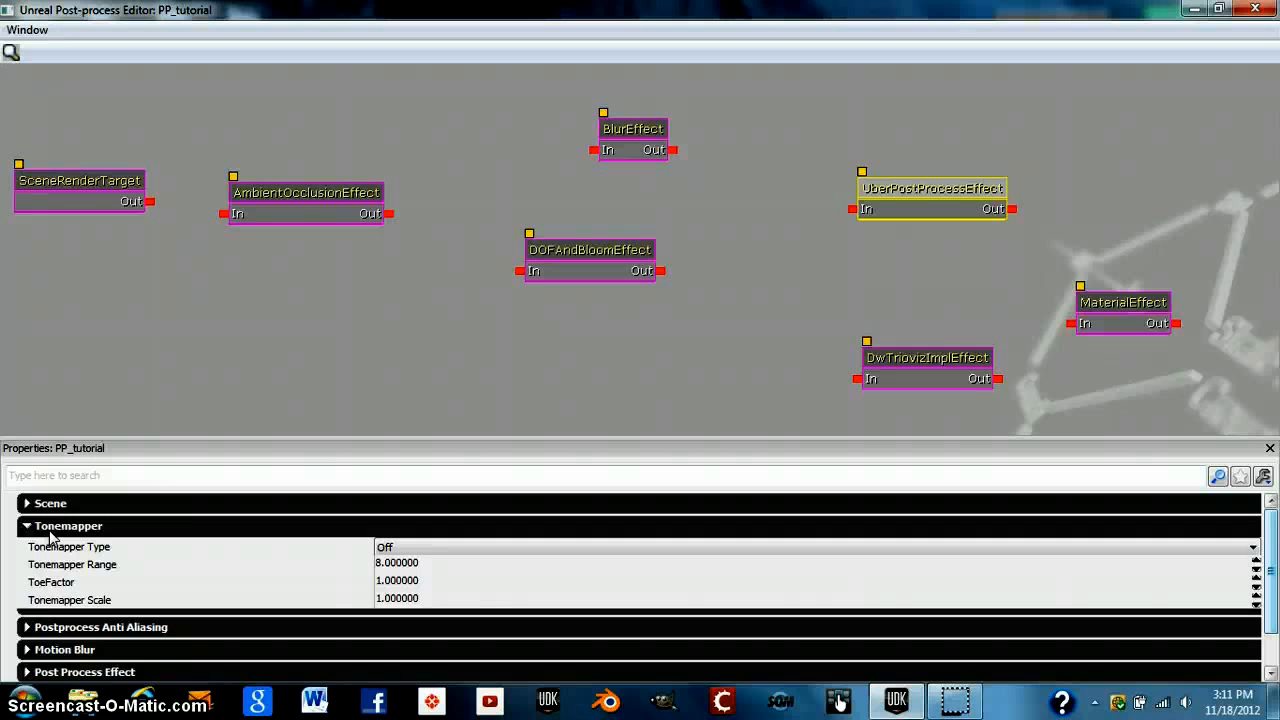
pyautogui.click(38, 528)
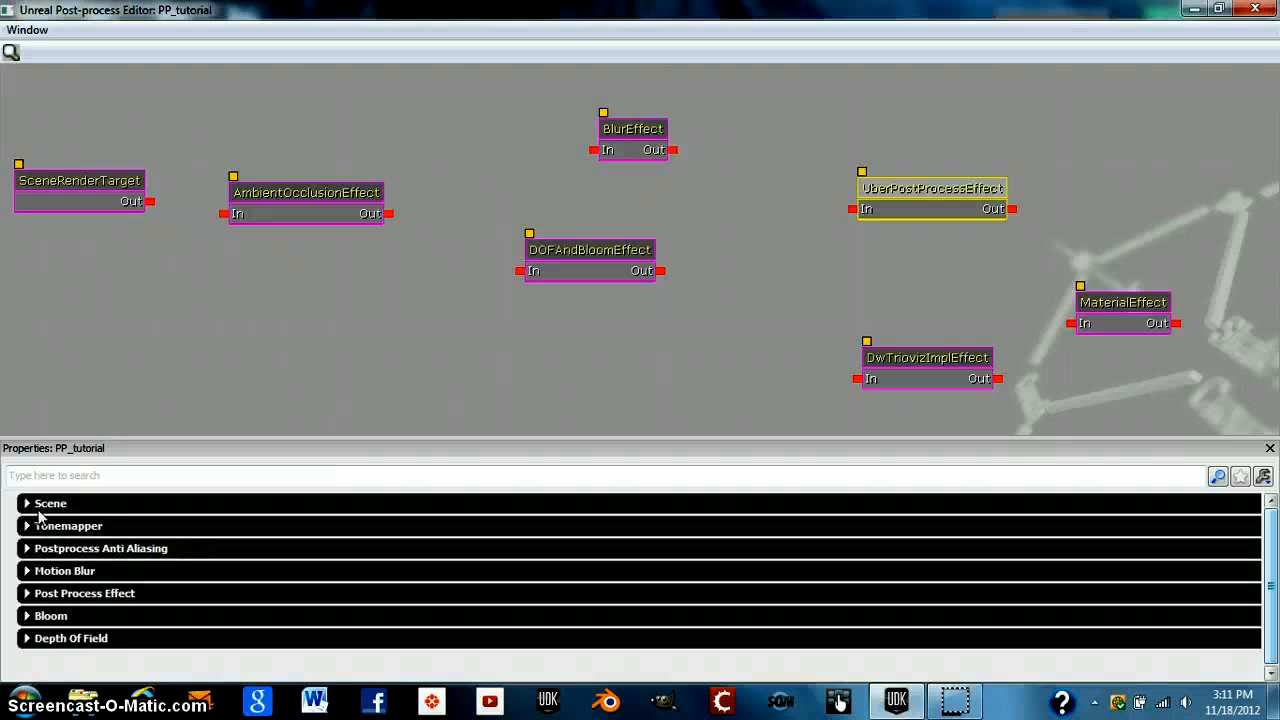
# Examine the DwTriovizImplEffect node's Post Process Effect properties and delete the node
pyautogui.click(754, 212)
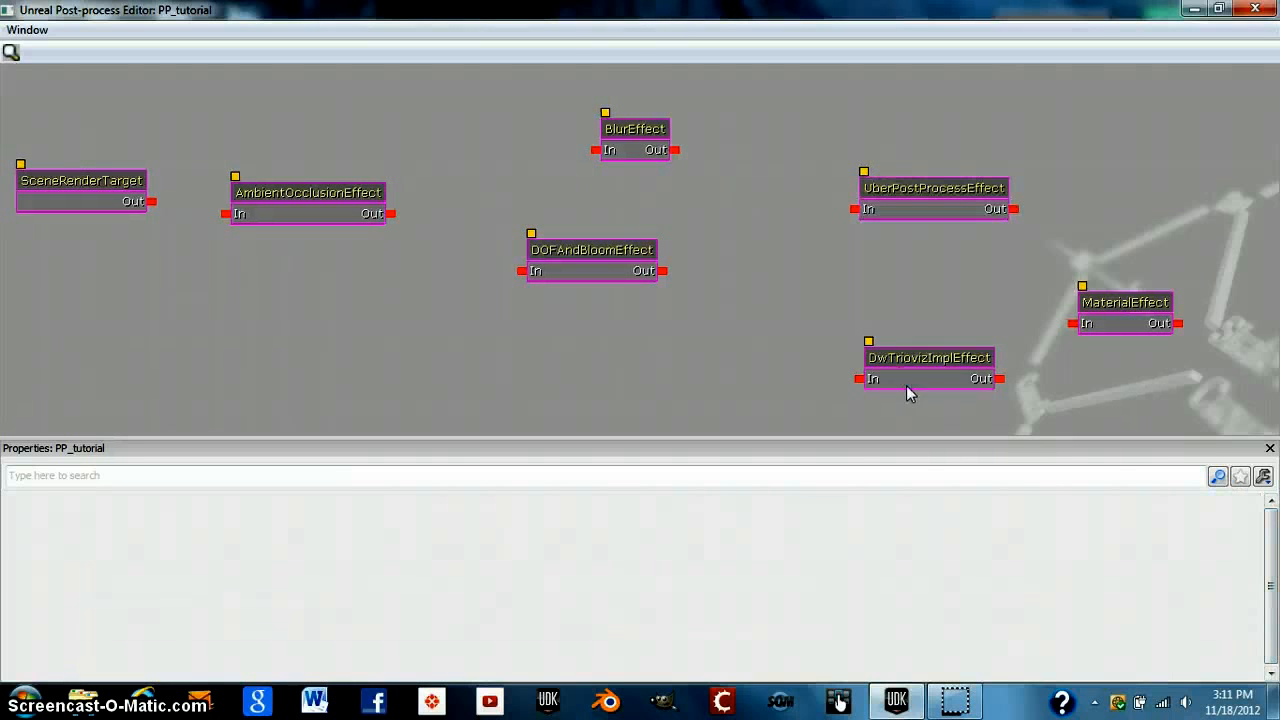
pyautogui.click(883, 372)
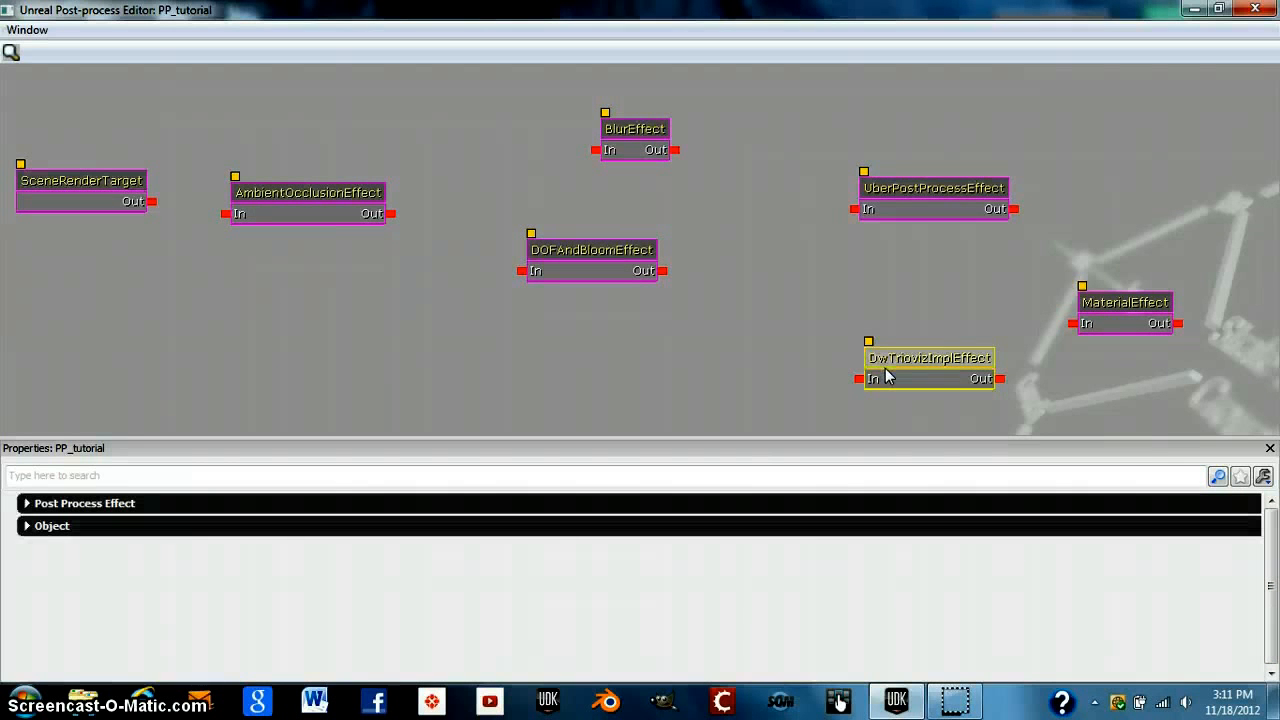
pyautogui.click(155, 506)
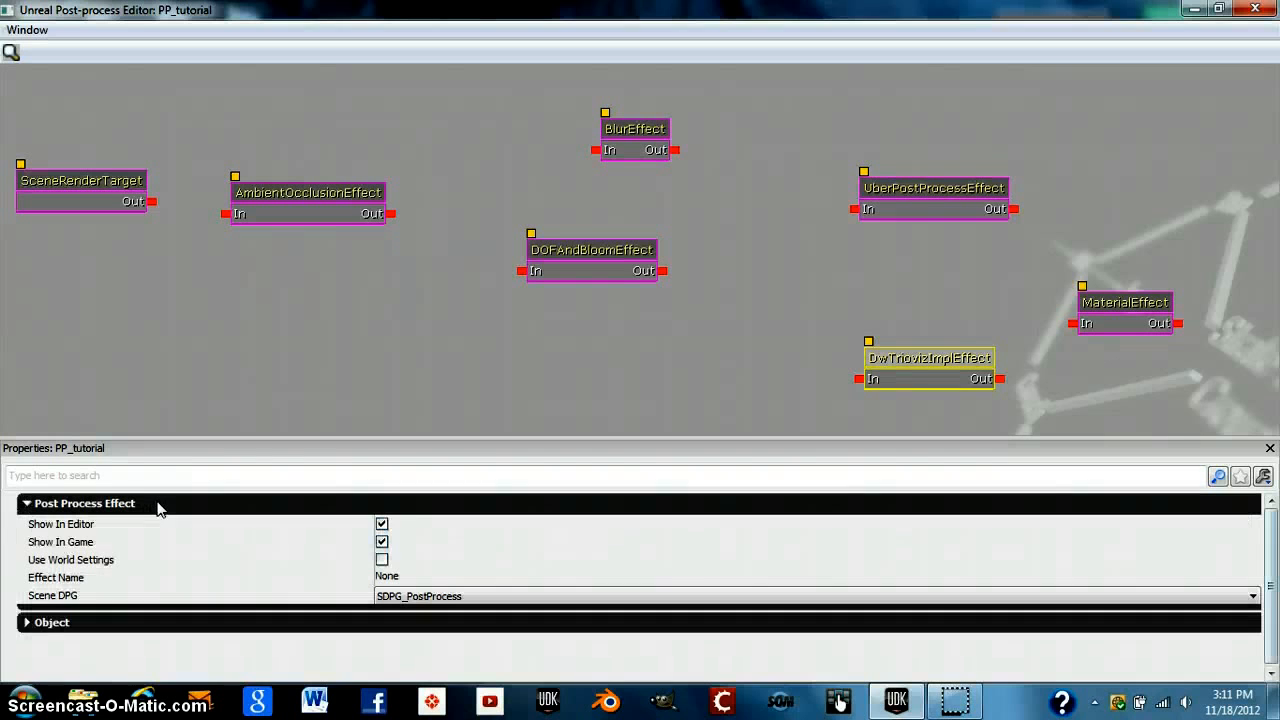
pyautogui.click(157, 506)
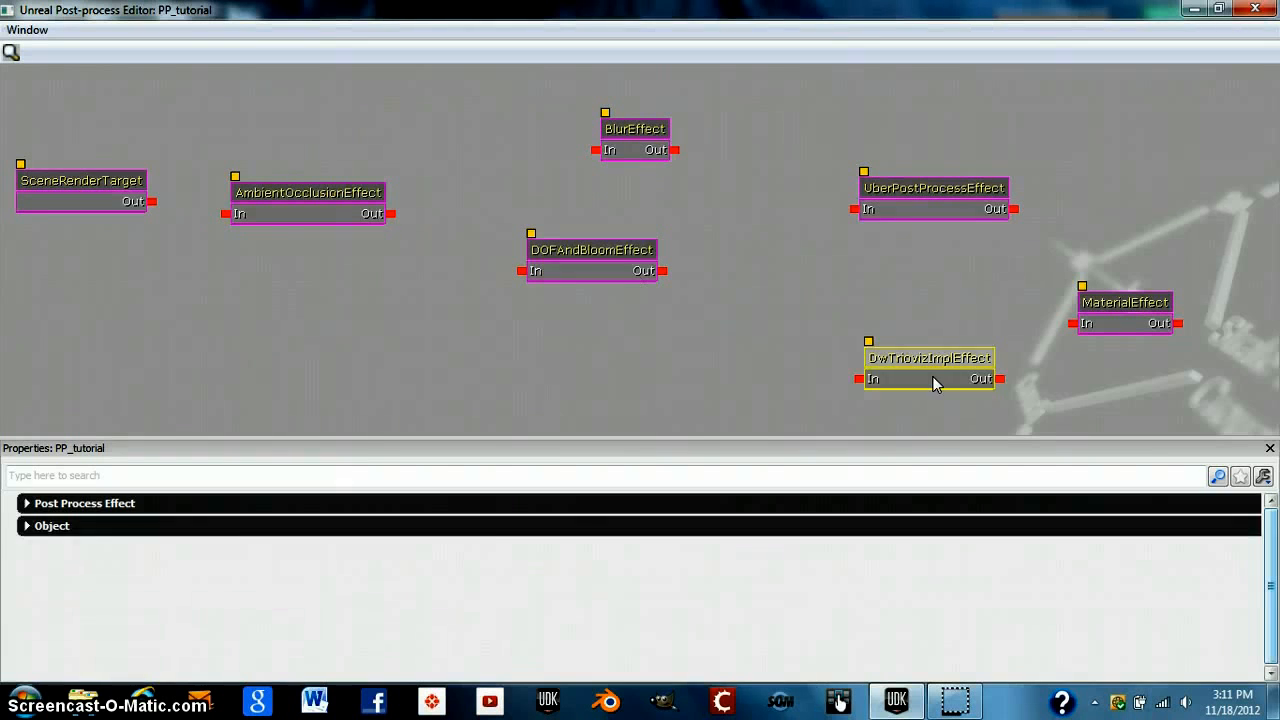
pyautogui.press('Delete')
# Delete the DOFAndBloomEffect, BlurEffect and AmbientOcclusionEffect nodes from the chain
pyautogui.click(594, 271)
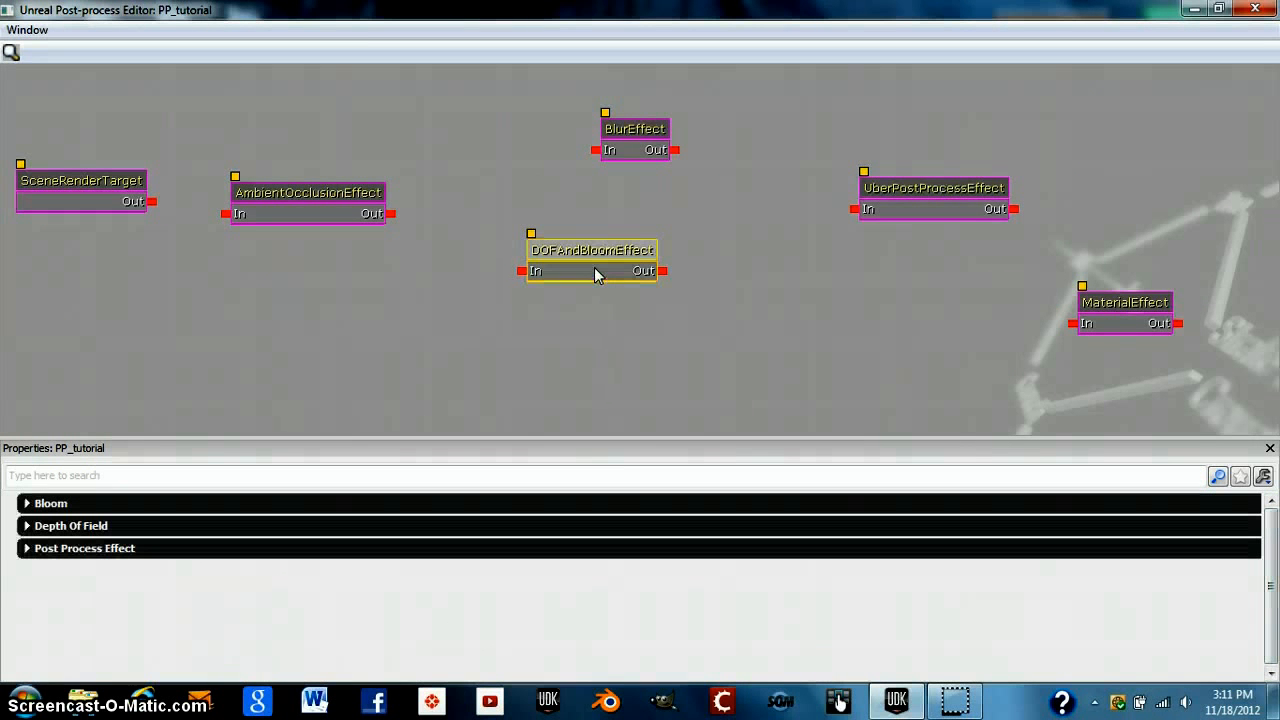
pyautogui.press('Delete')
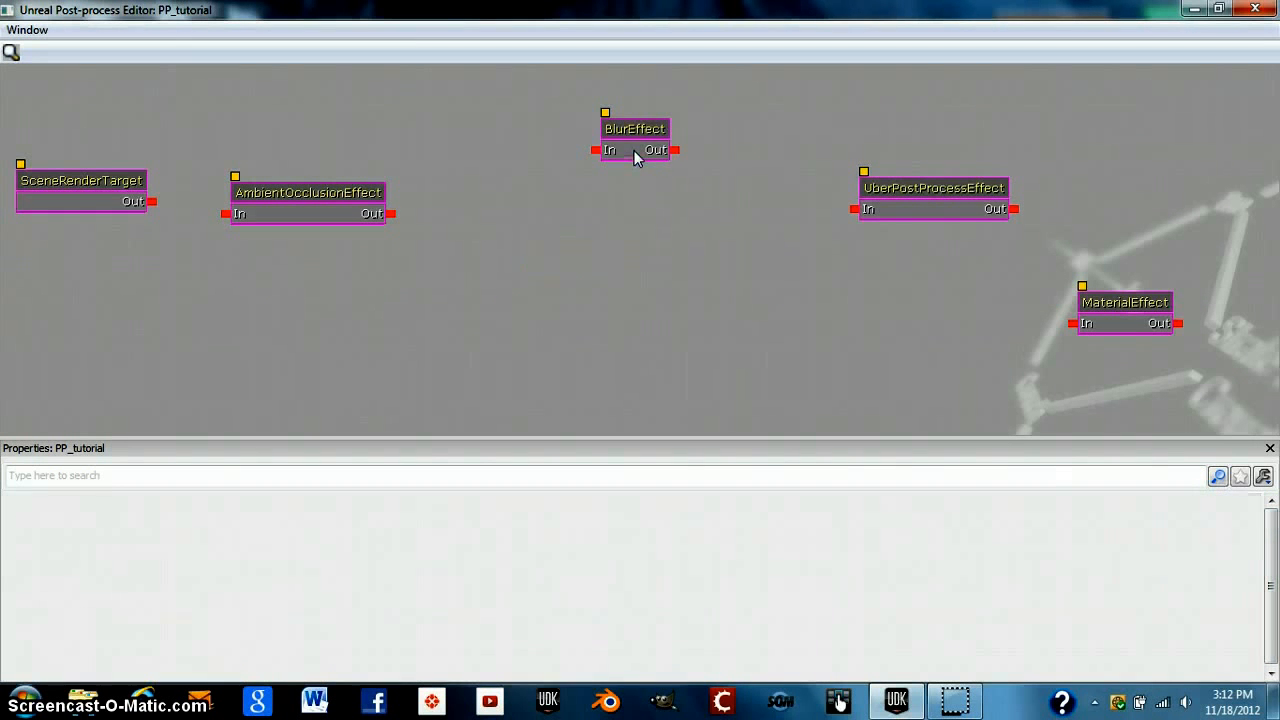
pyautogui.click(629, 149)
pyautogui.press('Delete')
pyautogui.click(265, 206)
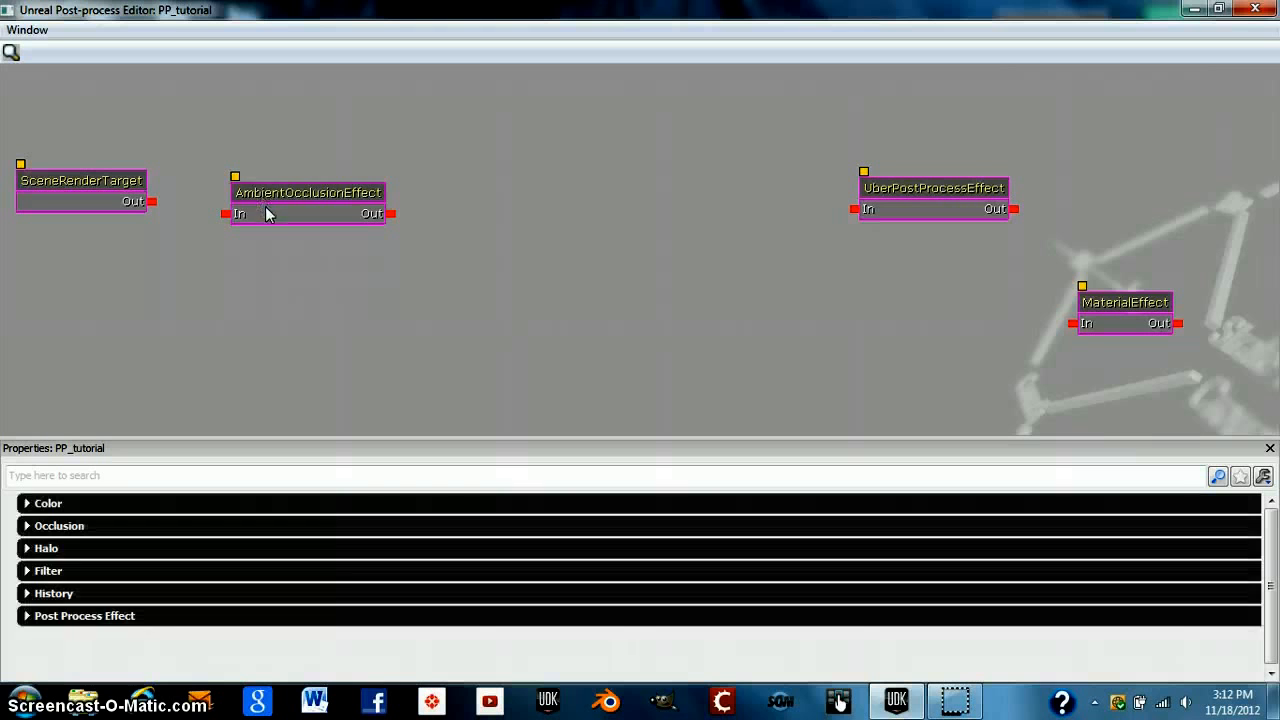
pyautogui.press('Delete')
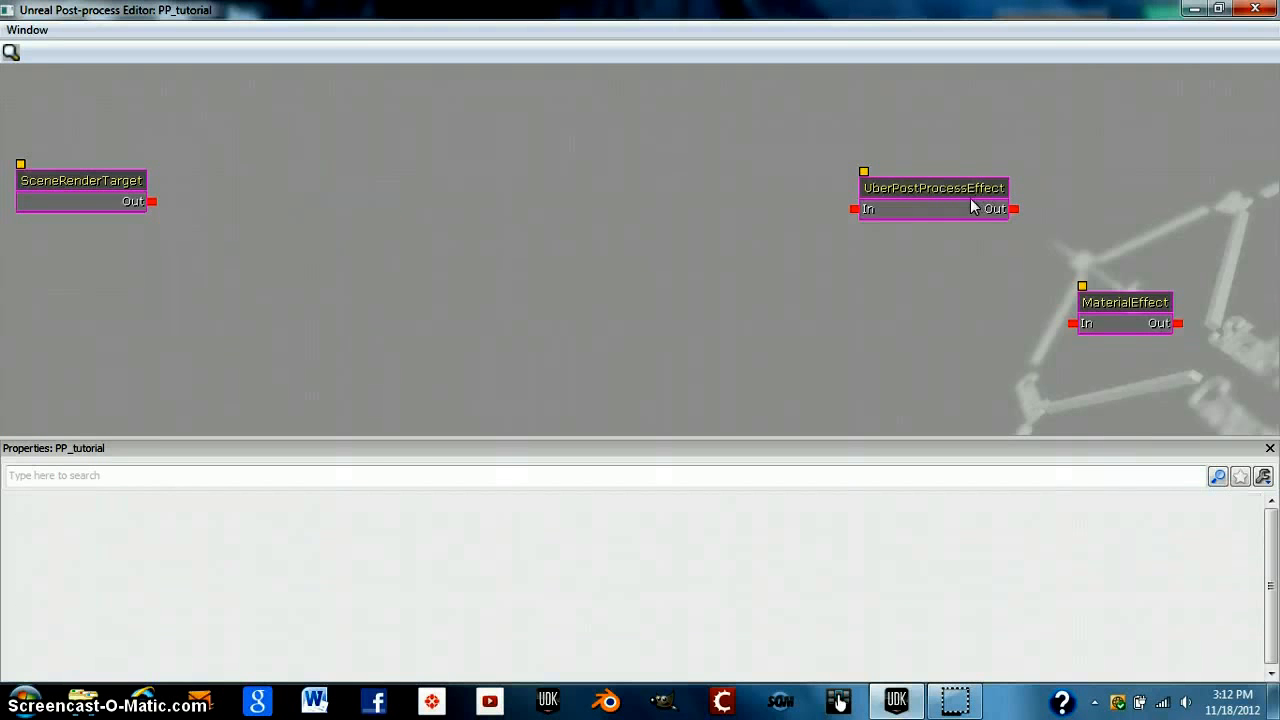
# Shift the UberPostProcessEffect node slightly towards the SceneRenderTarget node and keep it selected
pyautogui.click(966, 207)
pyautogui.keyDown('ctrl'); pyautogui.moveTo(957, 193); pyautogui.dragTo(840, 200); pyautogui.keyUp('ctrl')
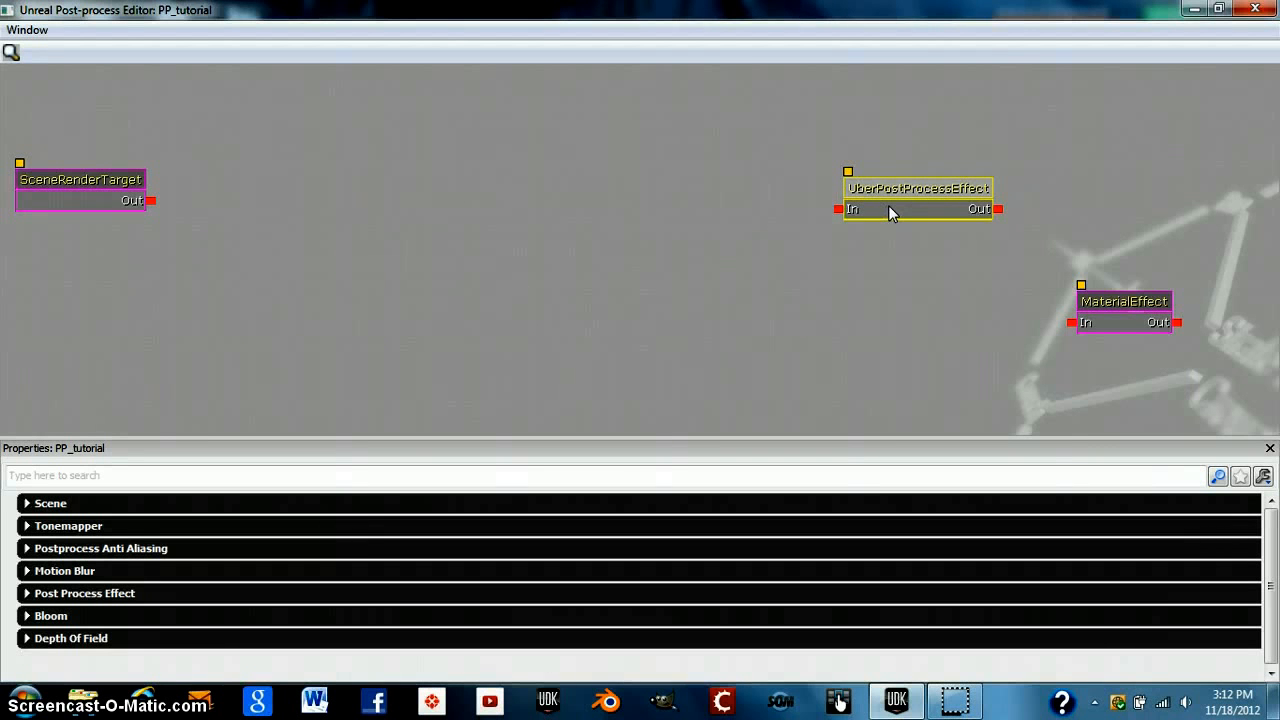
pyautogui.click(909, 205)
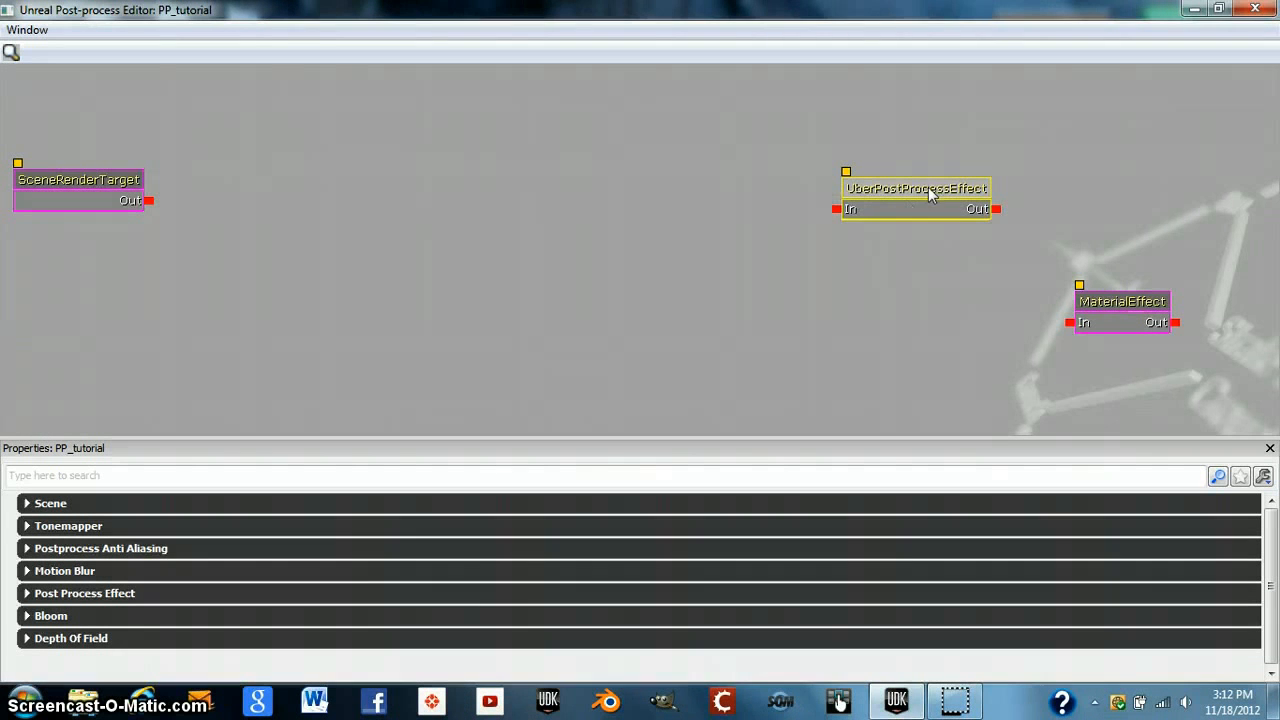
pyautogui.click(1194, 9)
pyautogui.click(900, 703)
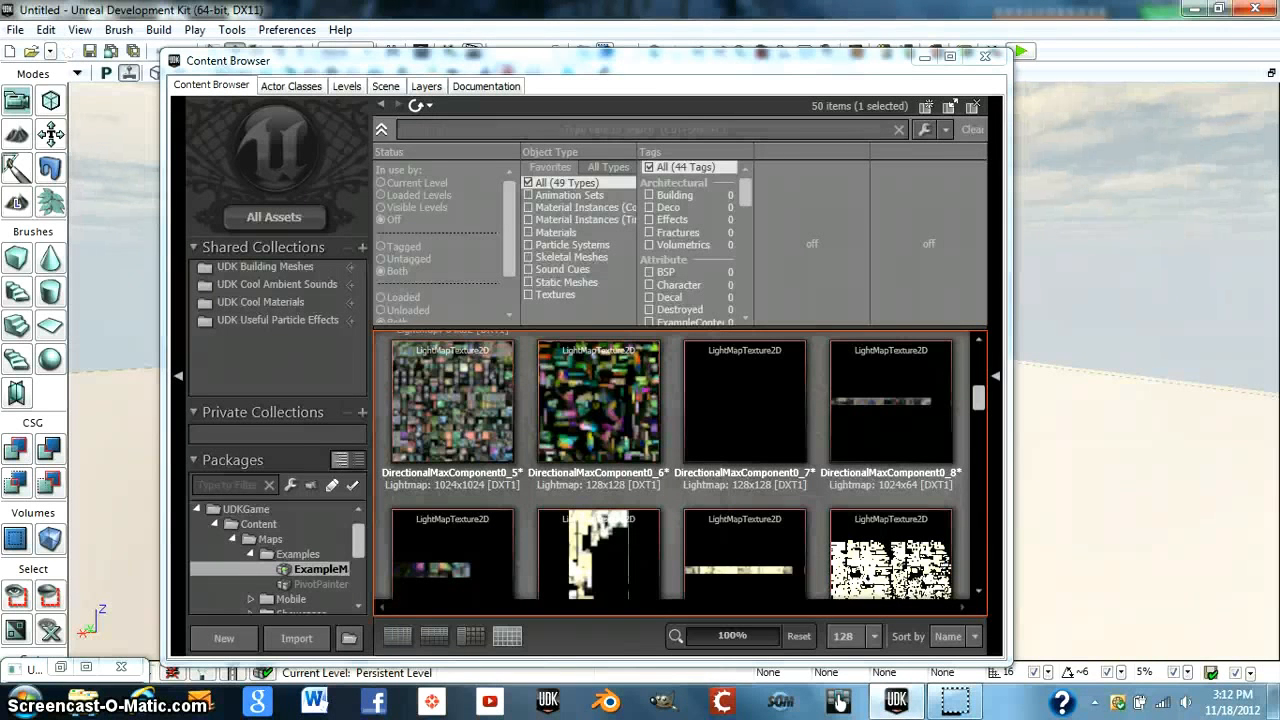
pyautogui.click(886, 708)
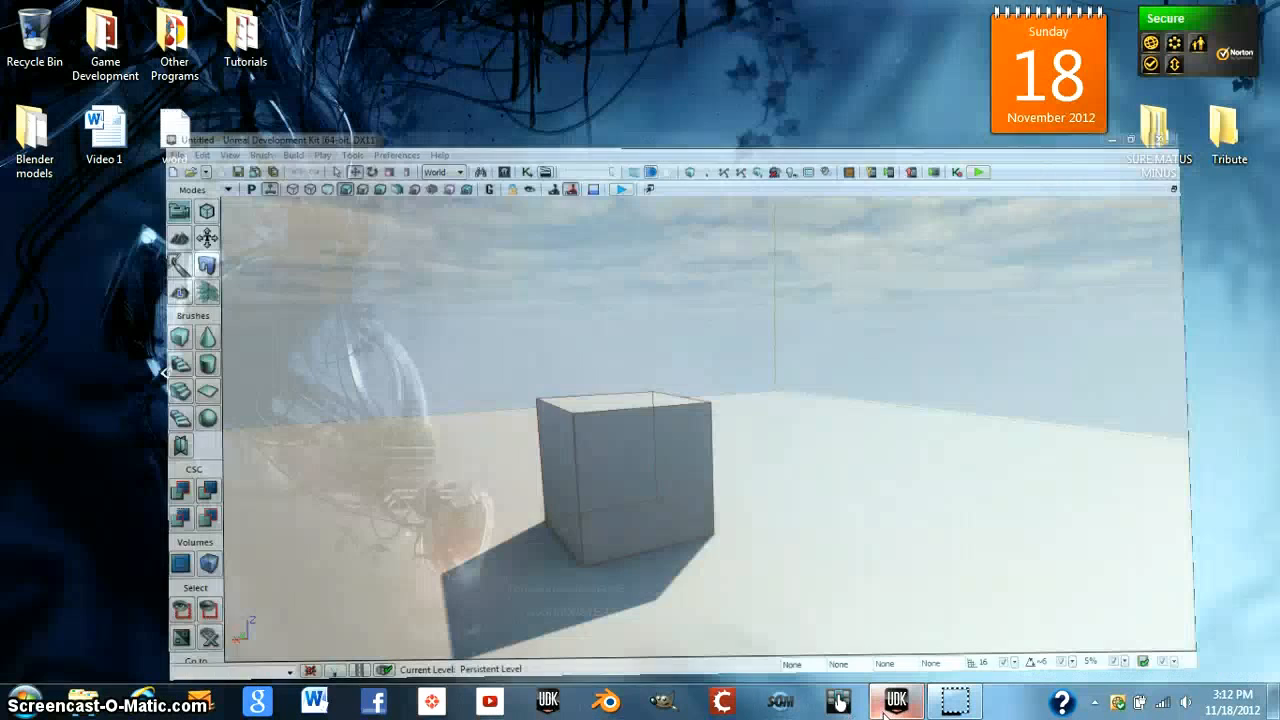
pyautogui.click(886, 710)
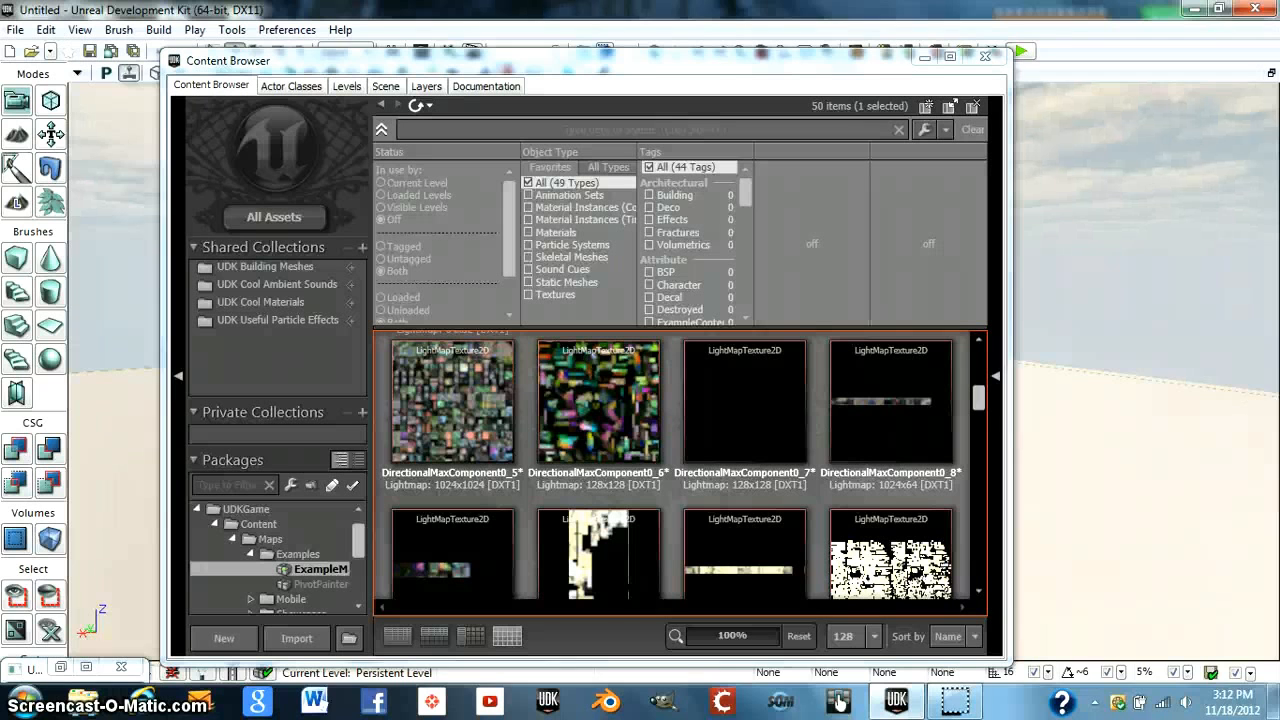
pyautogui.press('super+Down')
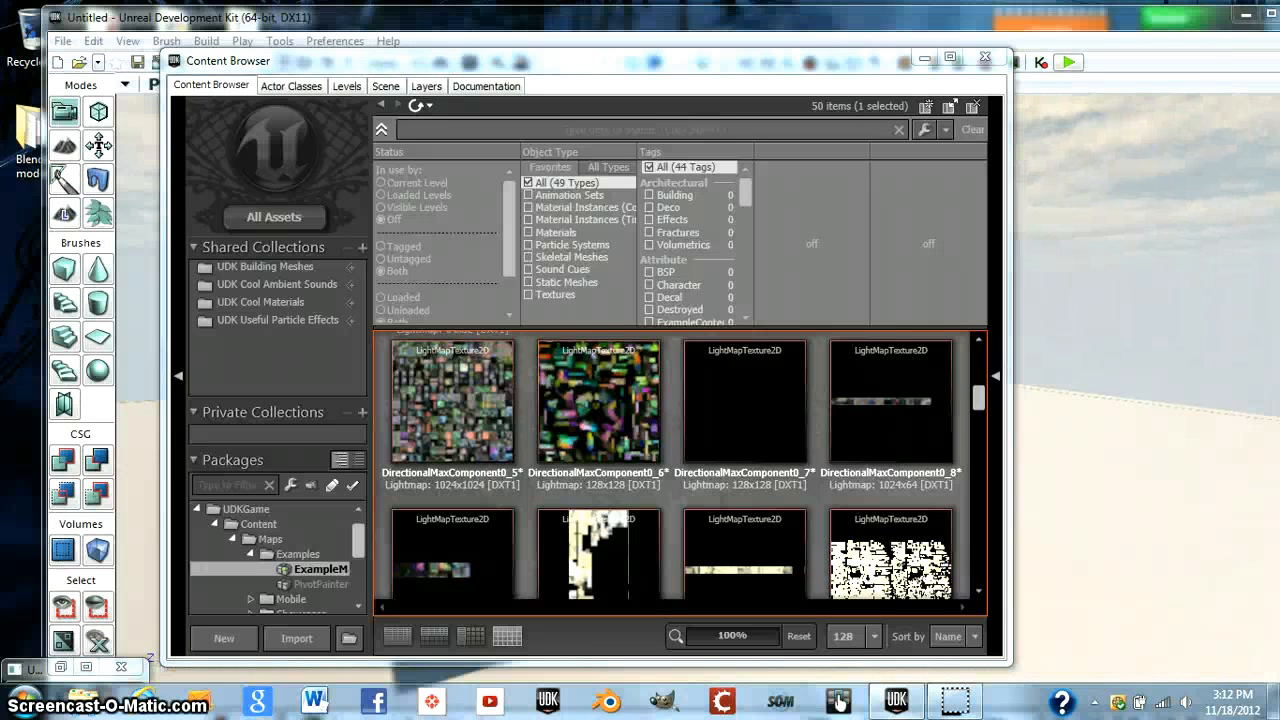
pyautogui.press('super+Up')
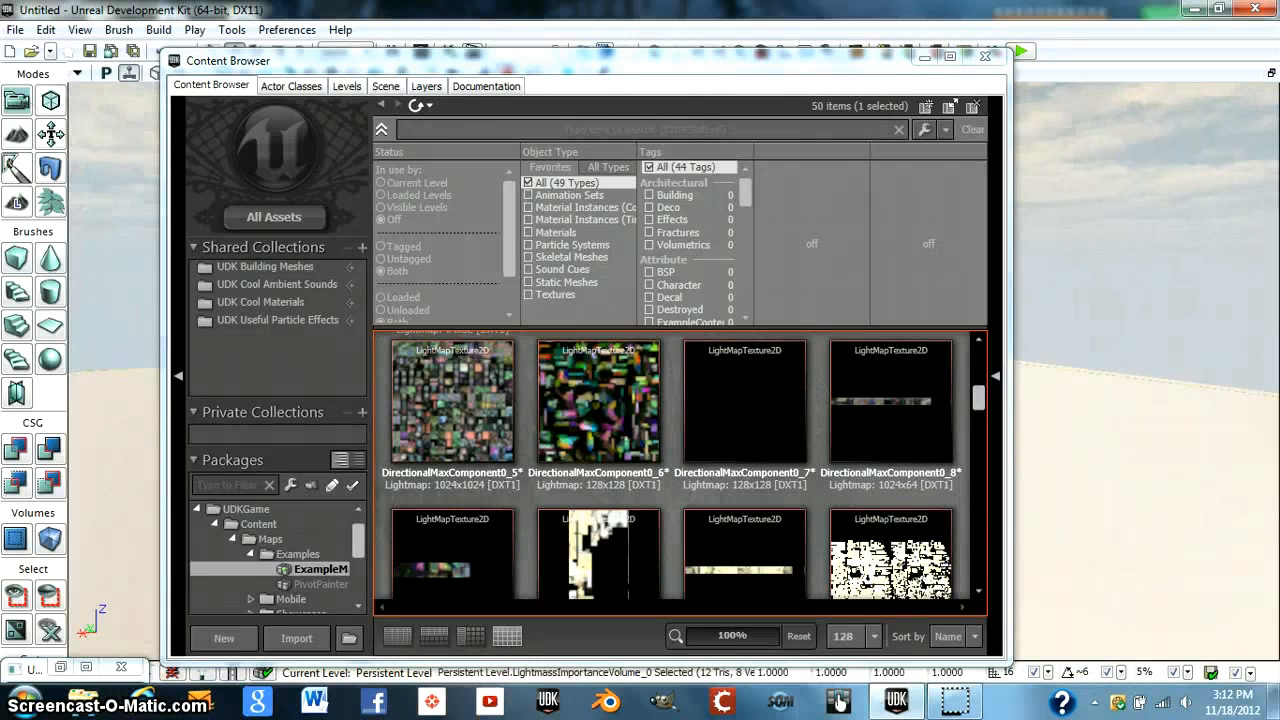
# Open PP_tutorial from the Examples package, close that second editor window and restore the minimized post-process editor
pyautogui.moveTo(472, 347)
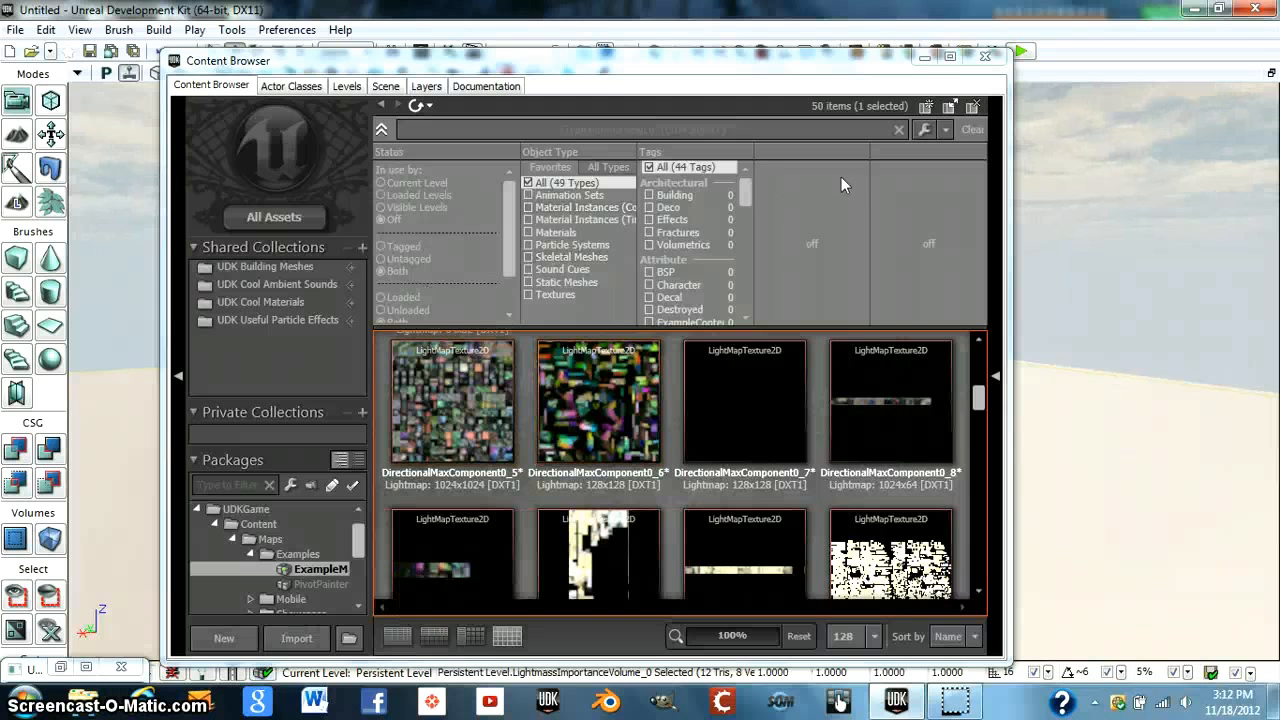
pyautogui.click(284, 555)
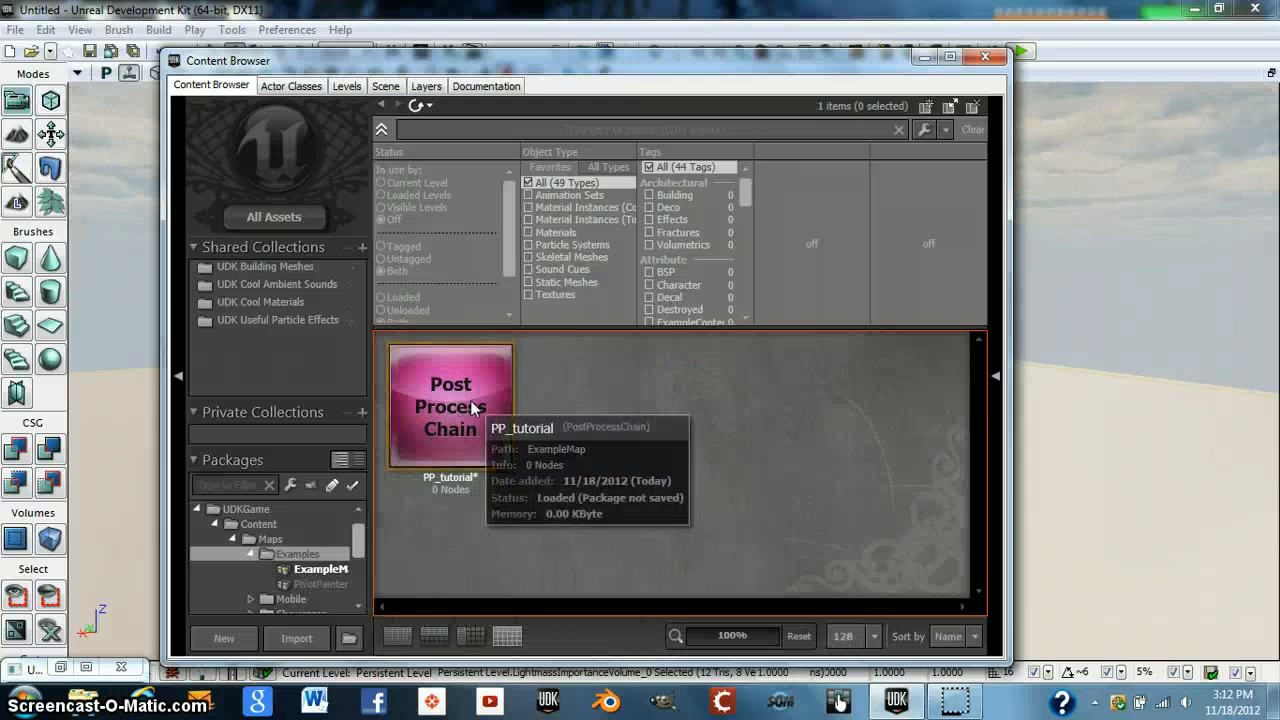
pyautogui.doubleClick(465, 398)
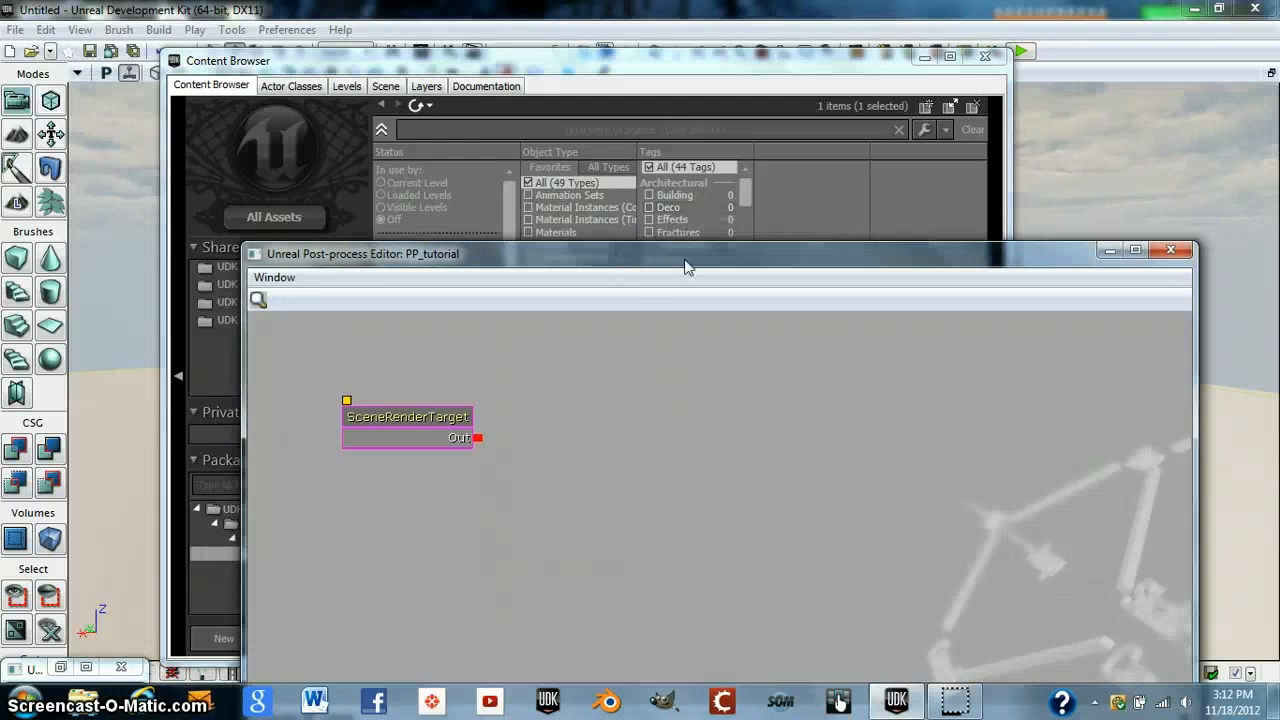
pyautogui.click(1171, 250)
pyautogui.click(59, 668)
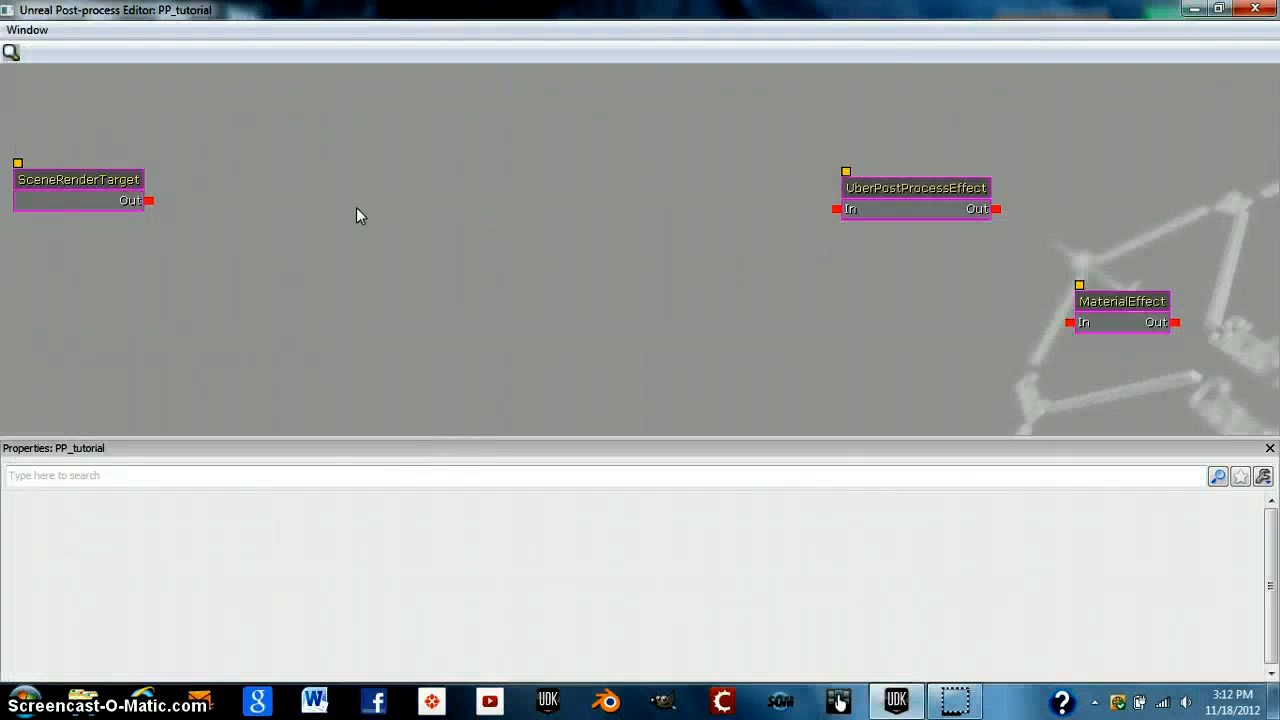
# Move the UberPostProcessEffect node a little further from MaterialEffect, towards the SceneRenderTarget node
pyautogui.moveTo(363, 212)
pyautogui.mouseDown()
pyautogui.moveTo(394, 209)
pyautogui.moveTo(360, 204)
pyautogui.mouseUp()
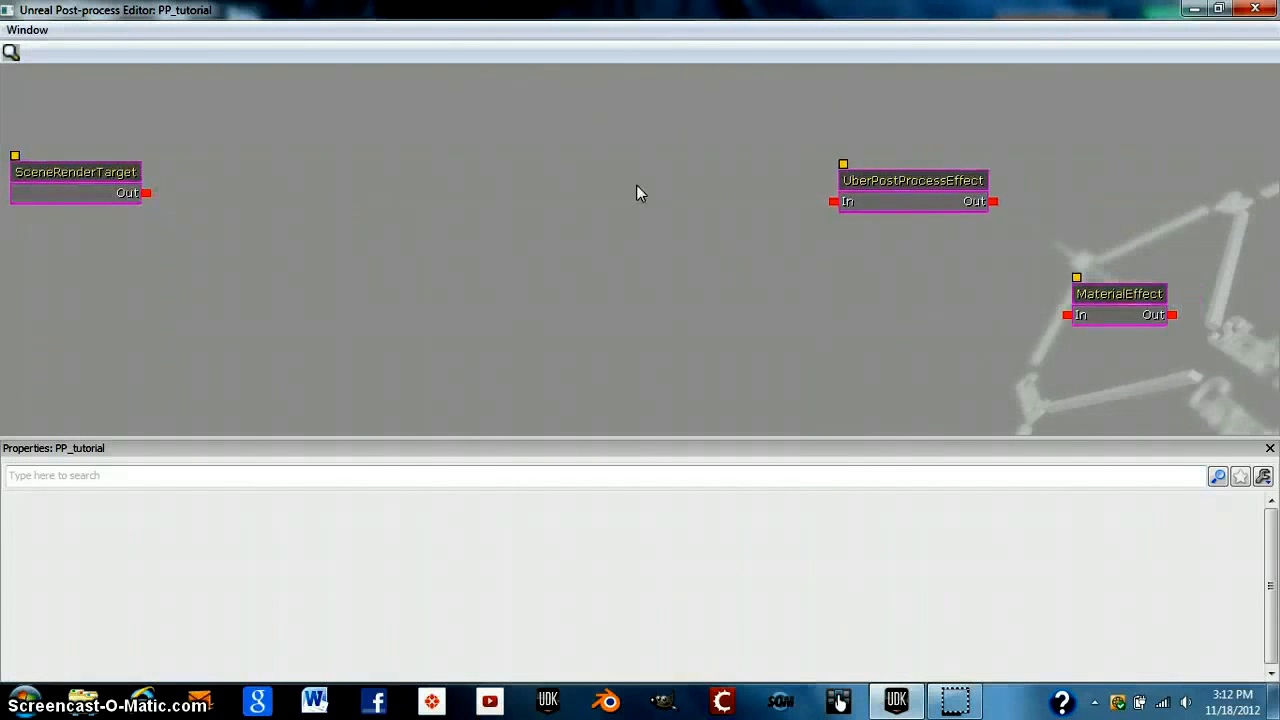
pyautogui.click(866, 189)
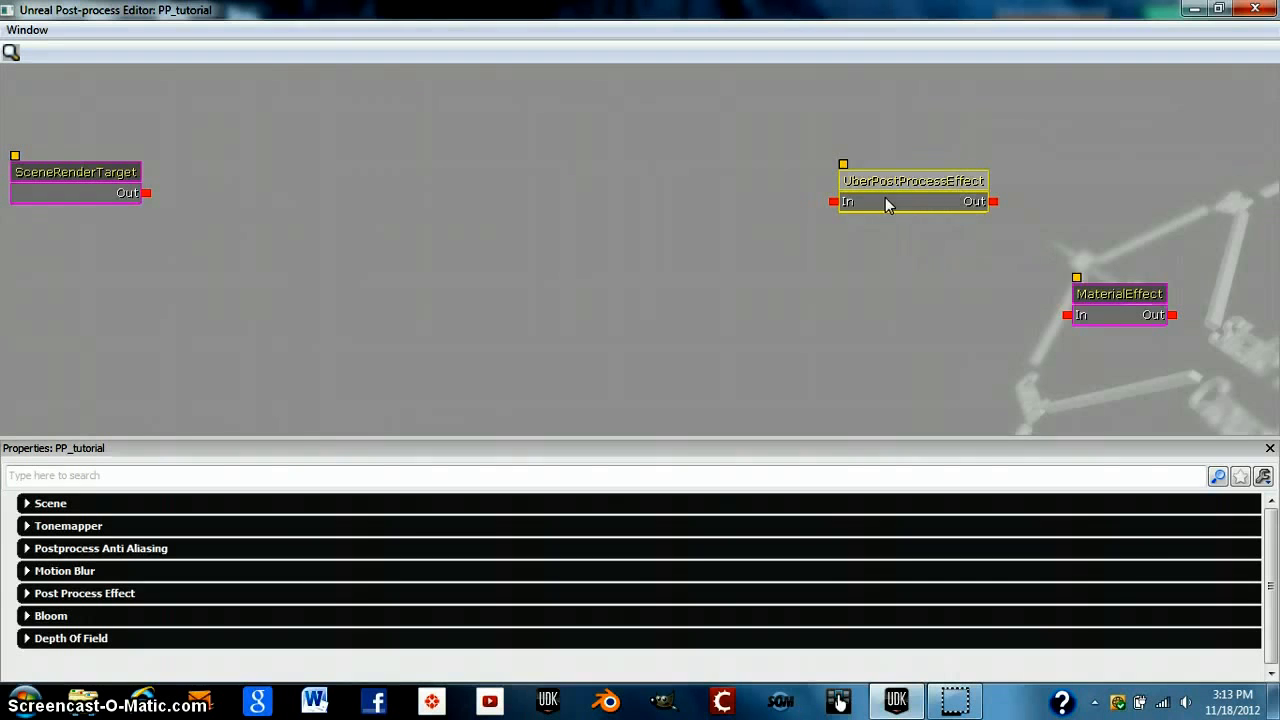
pyautogui.click(1193, 12)
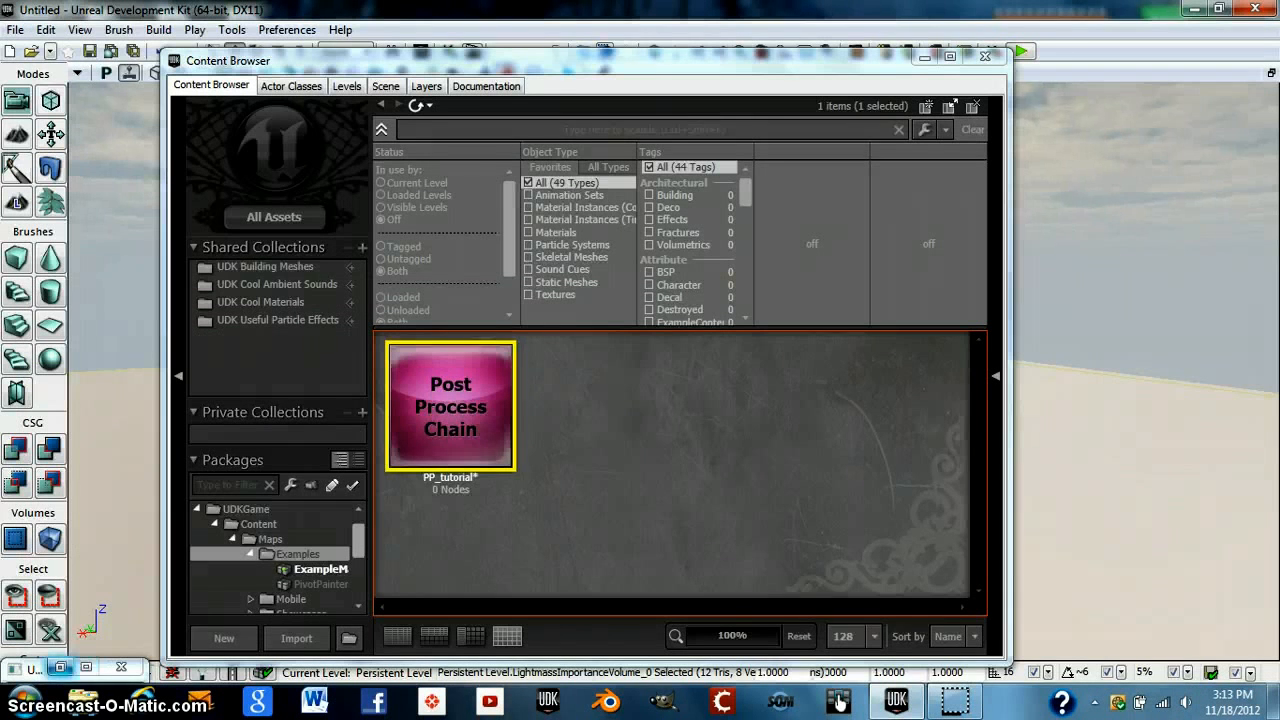
pyautogui.click(838, 702)
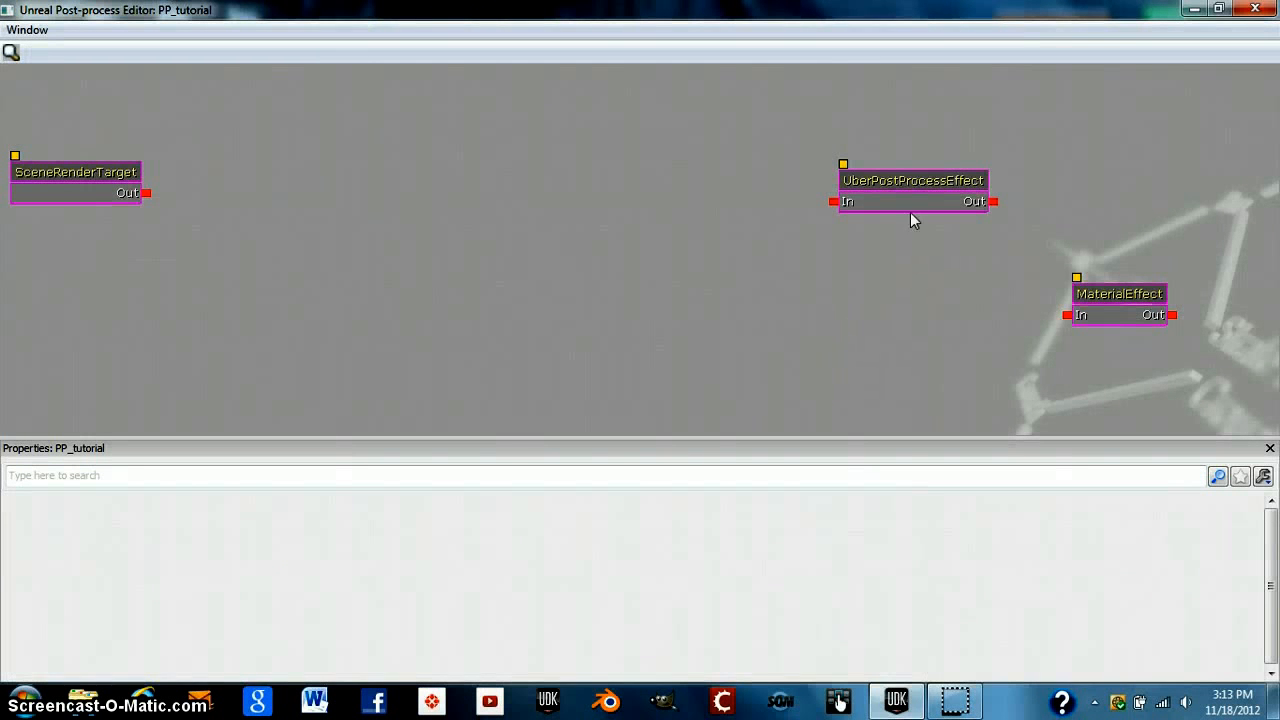
pyautogui.click(890, 185)
pyautogui.moveTo(890, 176); pyautogui.dragTo(878, 174)
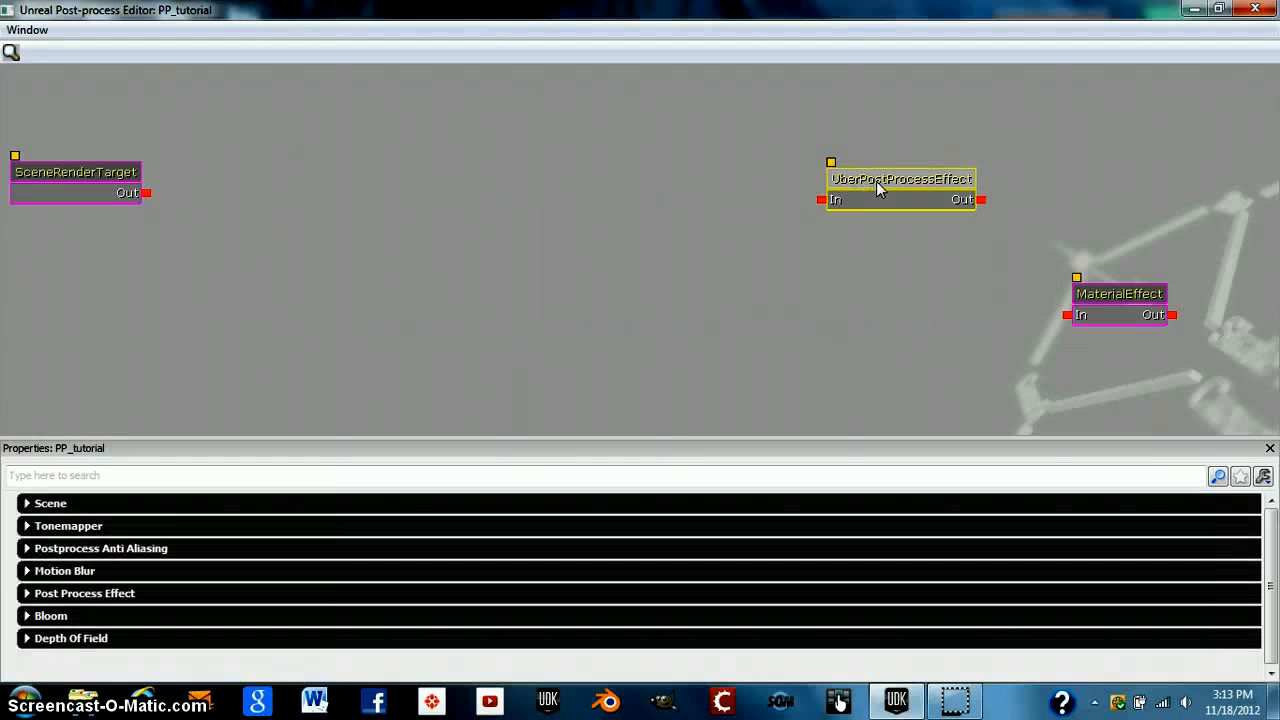
pyautogui.moveTo(876, 181); pyautogui.dragTo(858, 175)
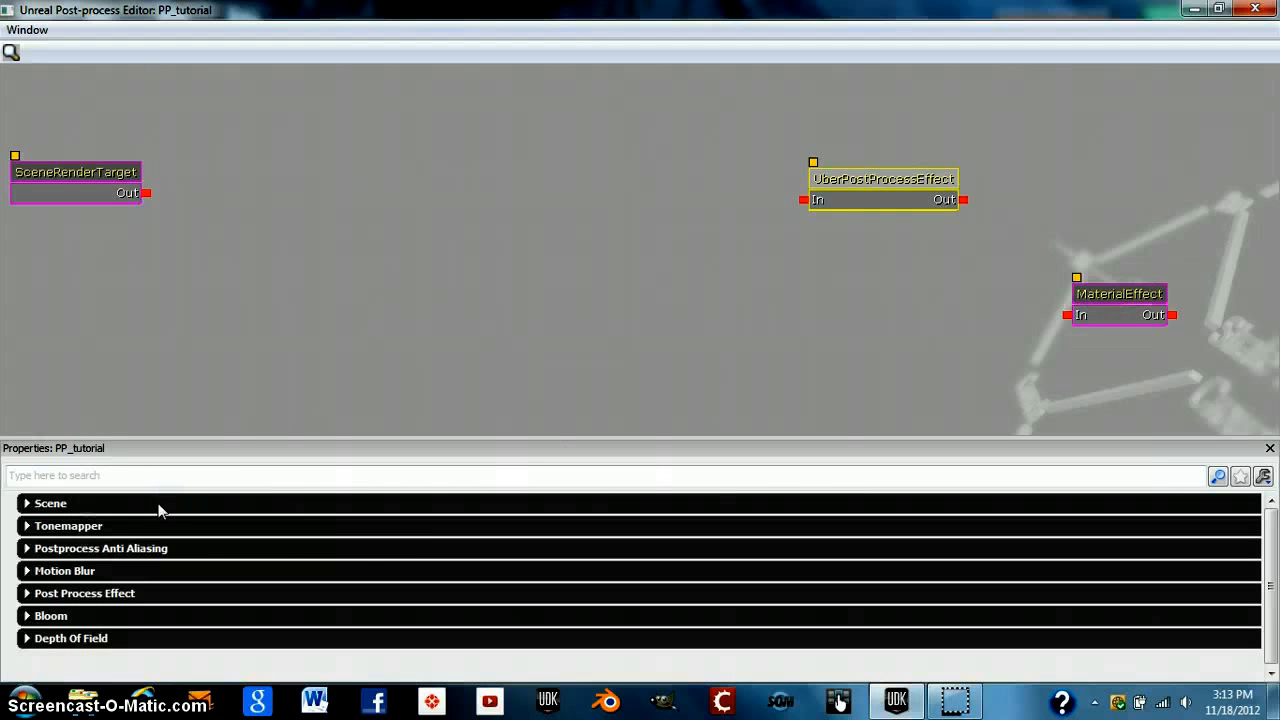
# Examine the UberPostProcessEffect's Scene and Tonemapper properties and the Tonemapper Type options, keeping the type set to Off
pyautogui.click(66, 503)
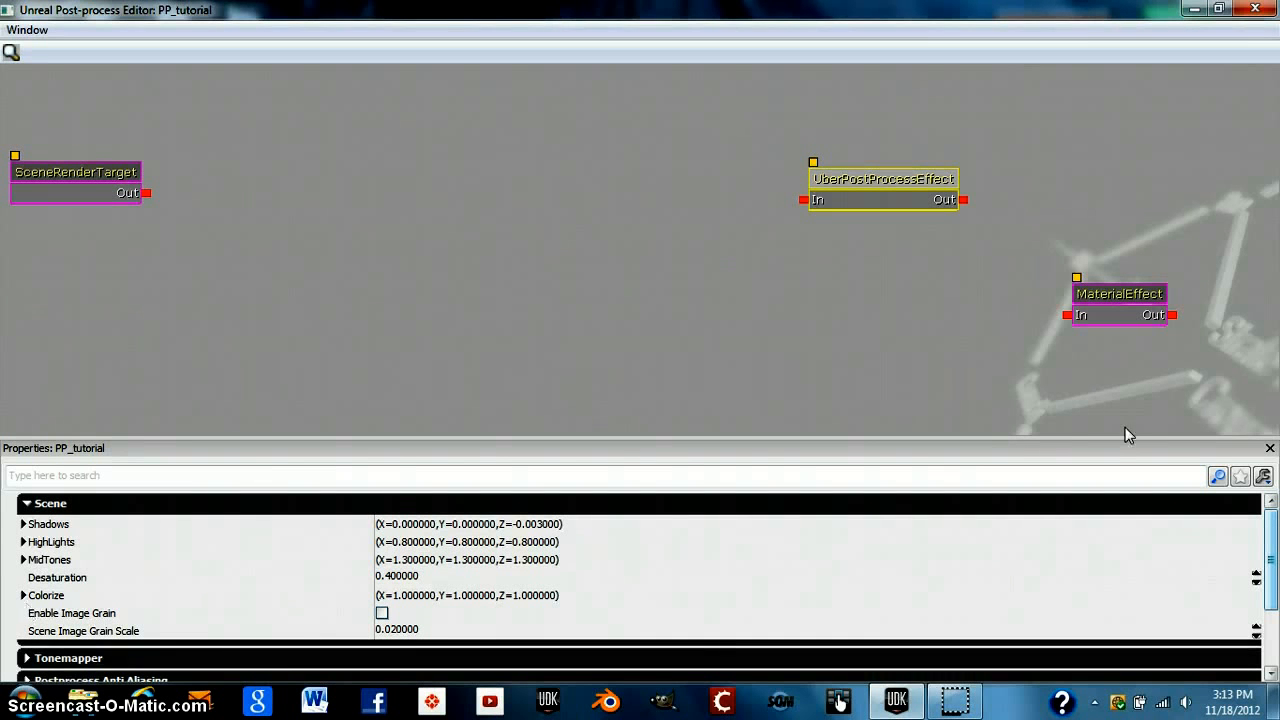
pyautogui.click(108, 508)
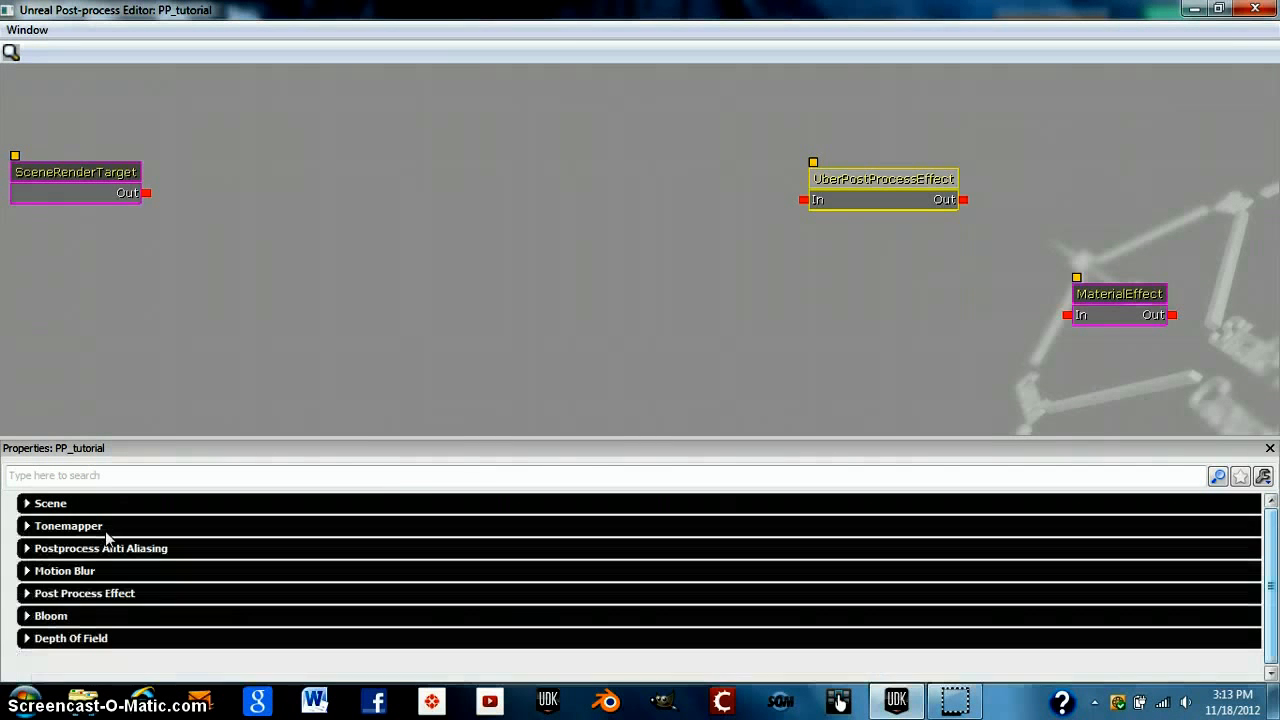
pyautogui.click(106, 528)
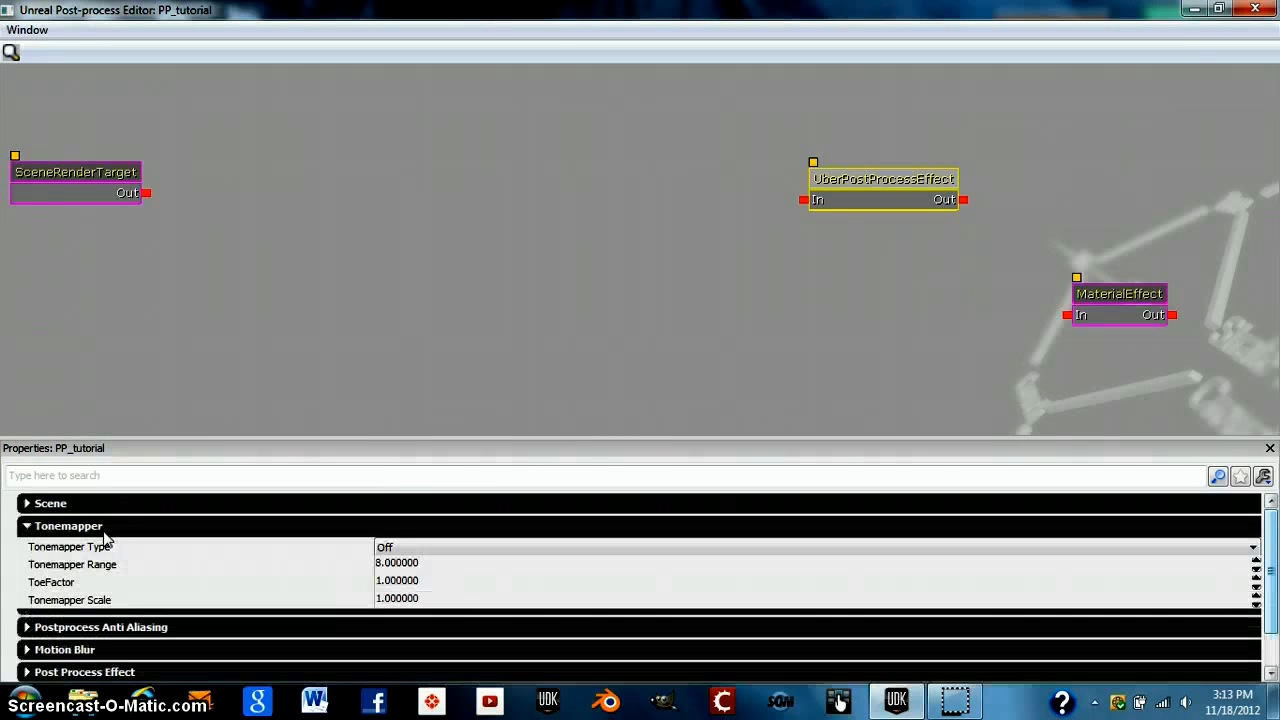
pyautogui.click(405, 550)
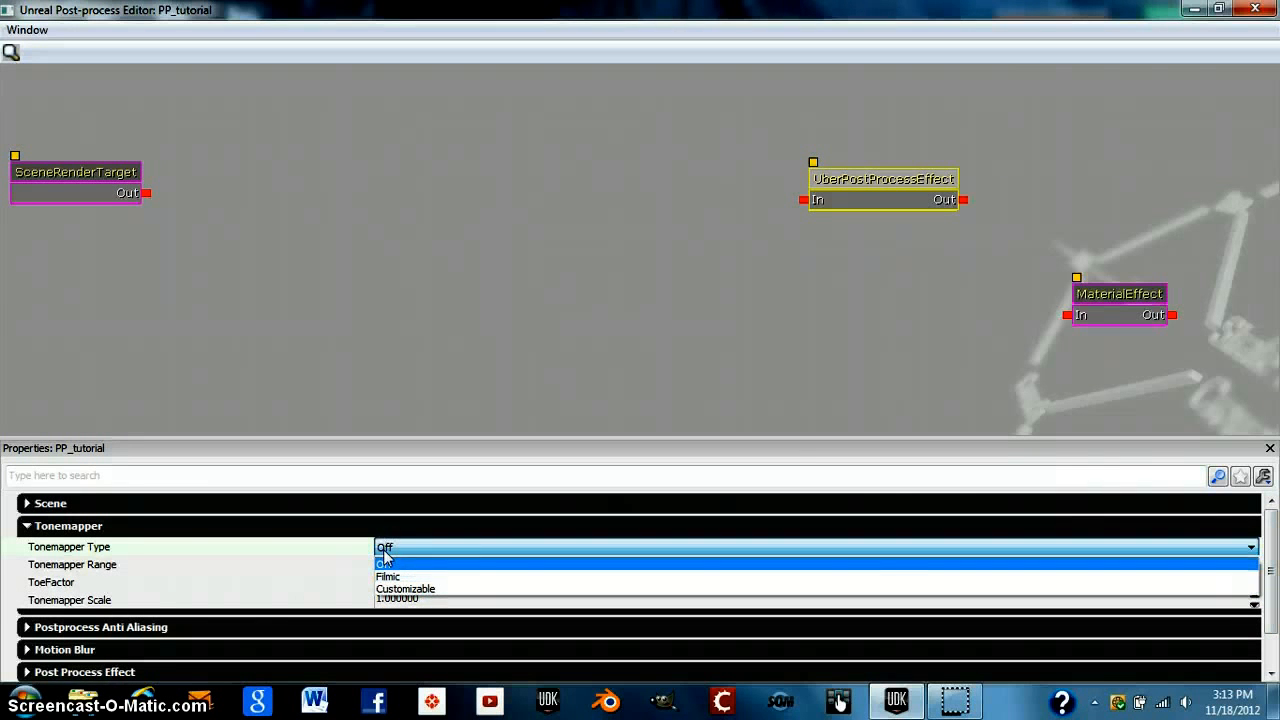
pyautogui.click(385, 561)
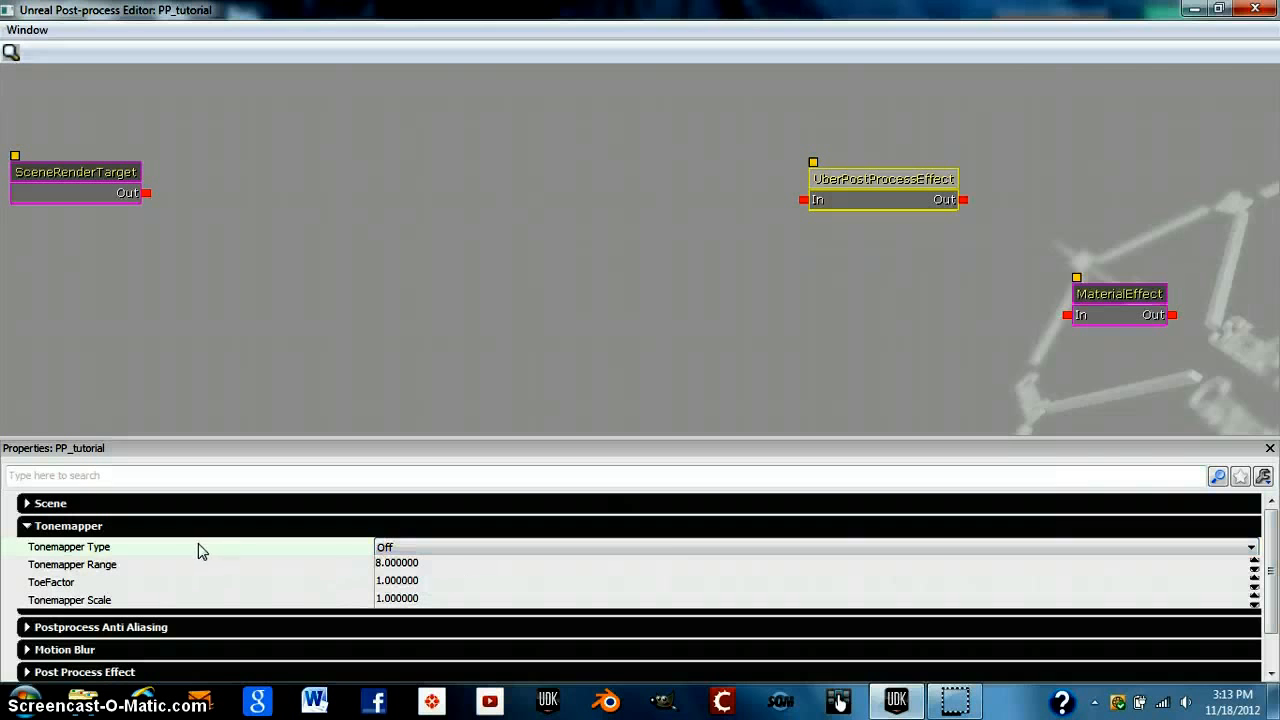
# Examine the UberPostProcessEffect's Post Process AAType options, keeping the type set to Off, and its Motion Blur properties
pyautogui.click(279, 528)
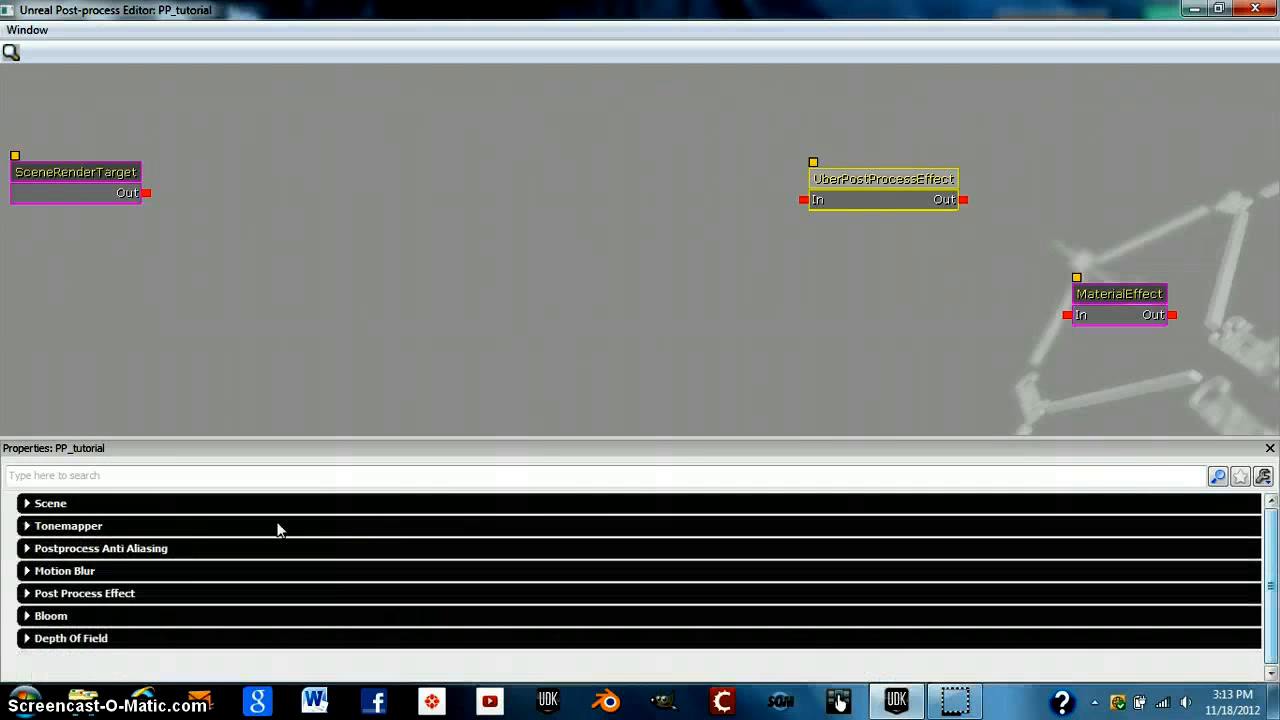
pyautogui.click(118, 550)
pyautogui.click(425, 568)
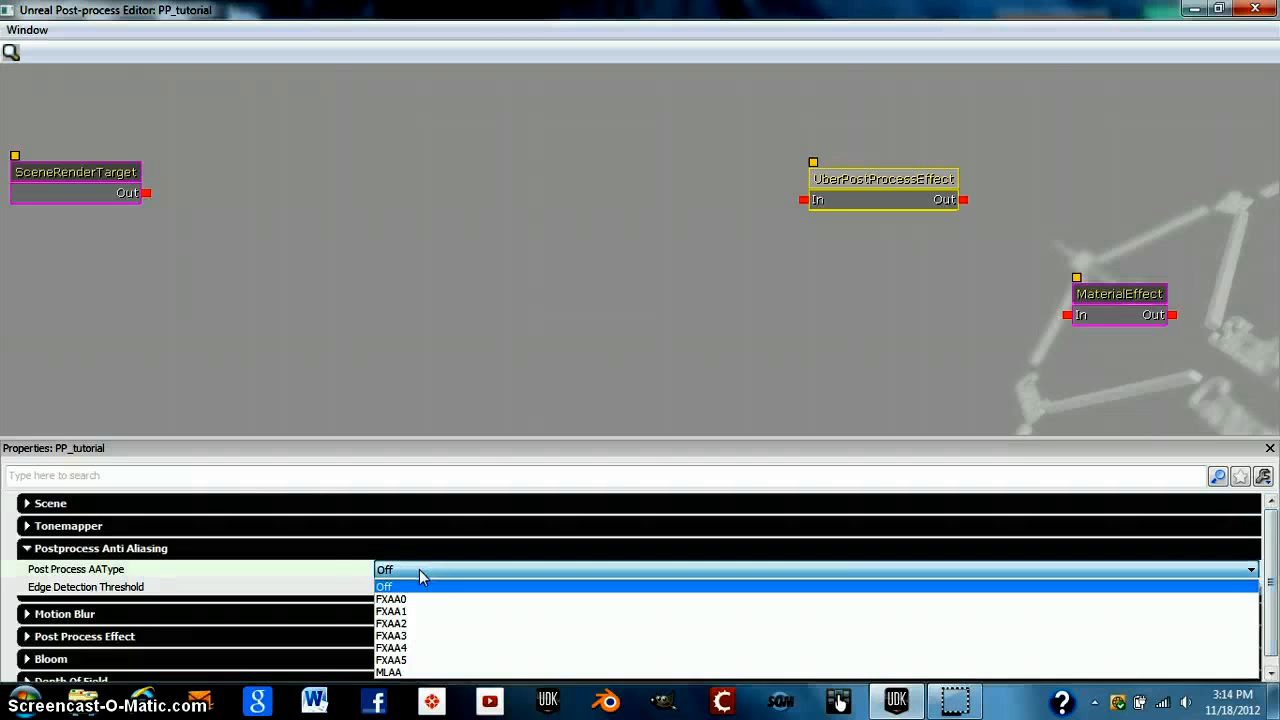
pyautogui.click(420, 584)
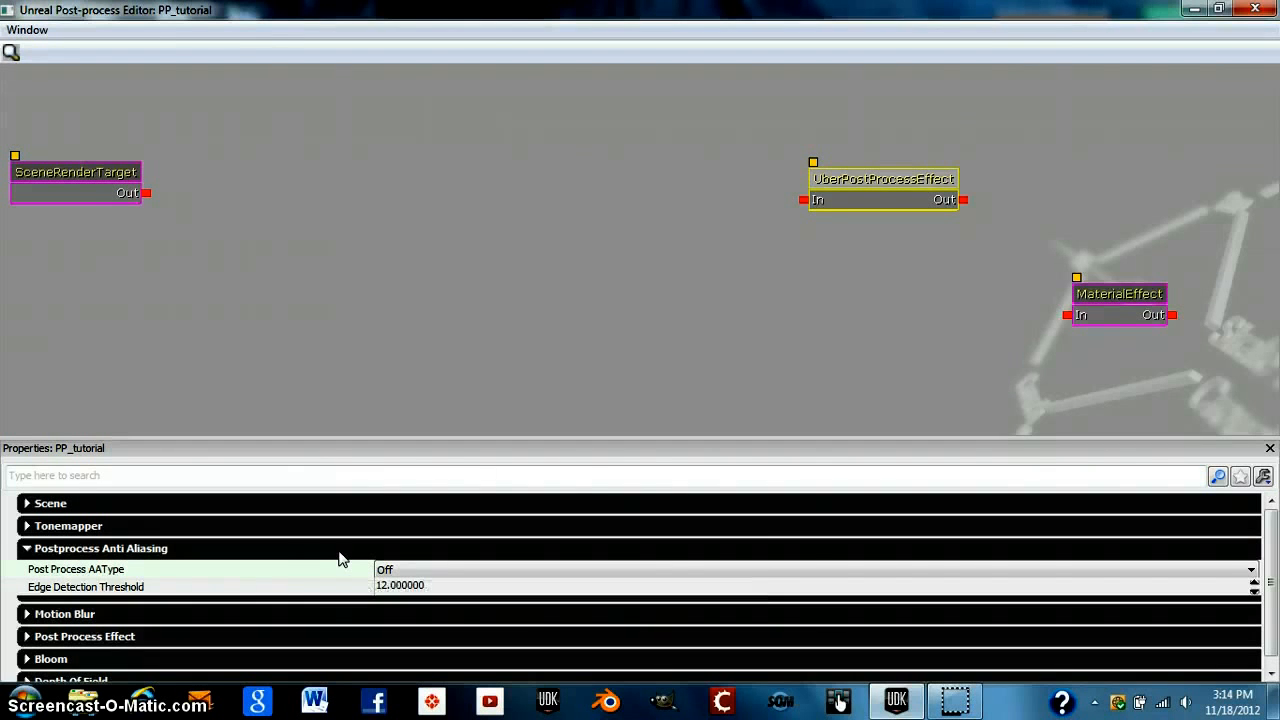
pyautogui.click(258, 552)
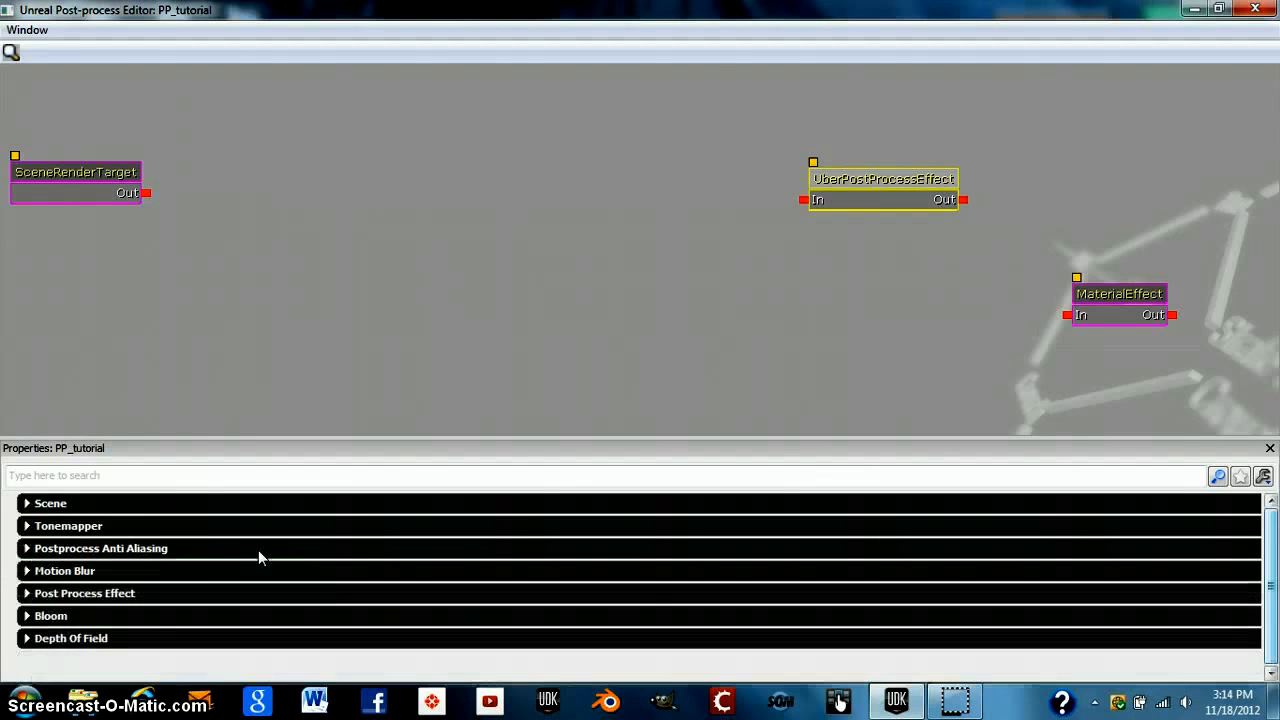
pyautogui.click(30, 571)
pyautogui.scroll(-2, 165, 555)
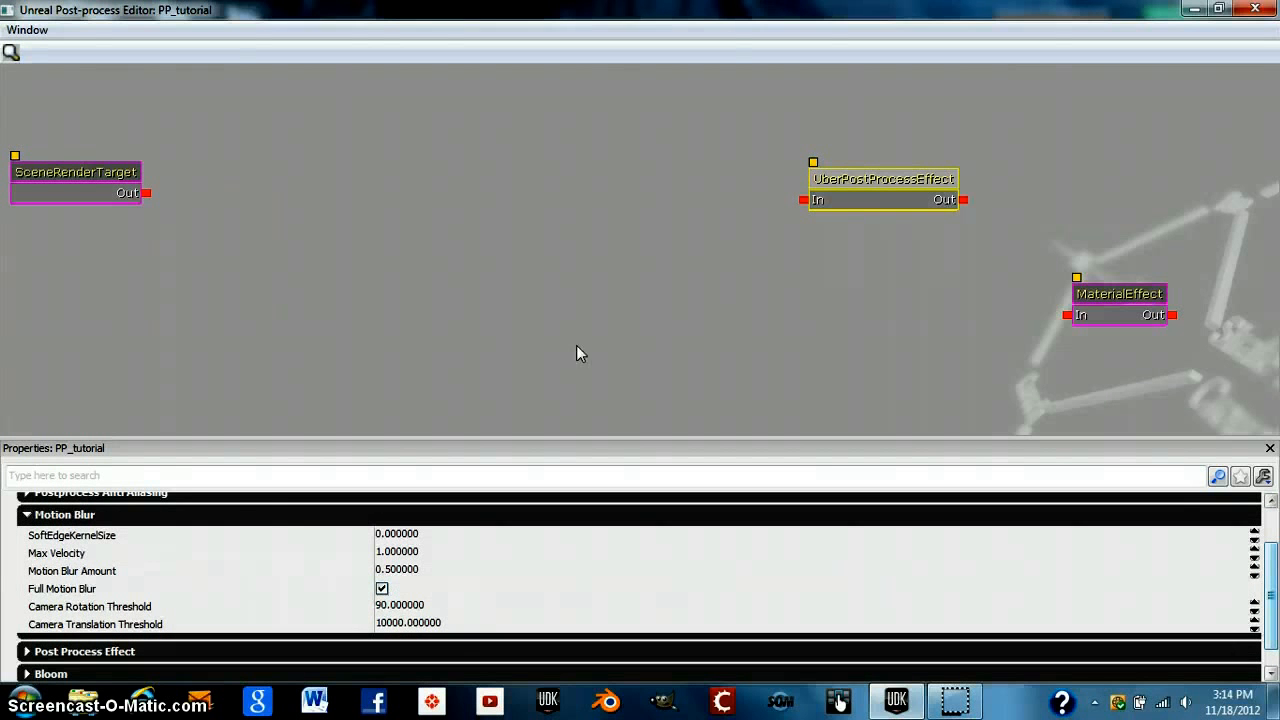
# Add a DOFAndBloomEffect node between SceneRenderTarget and UberPostProcessEffect, show its property groups, and delete the node
pyautogui.rightClick(405, 200)
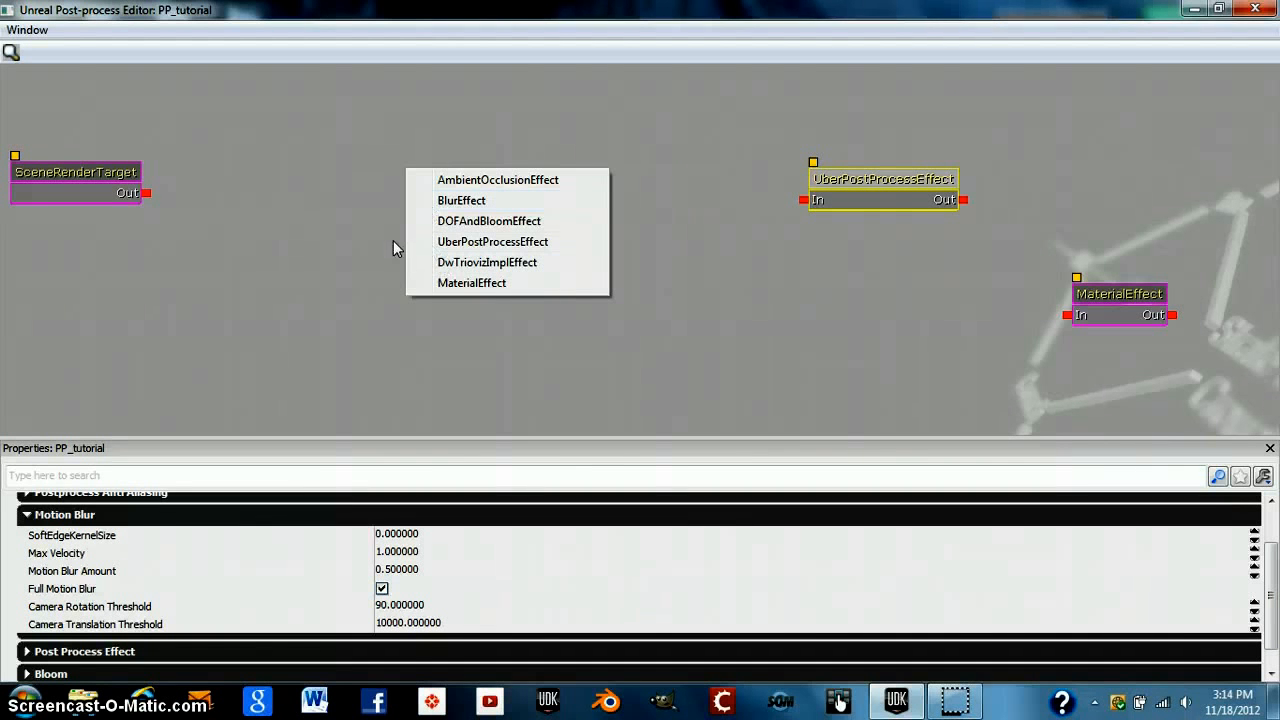
pyautogui.click(448, 222)
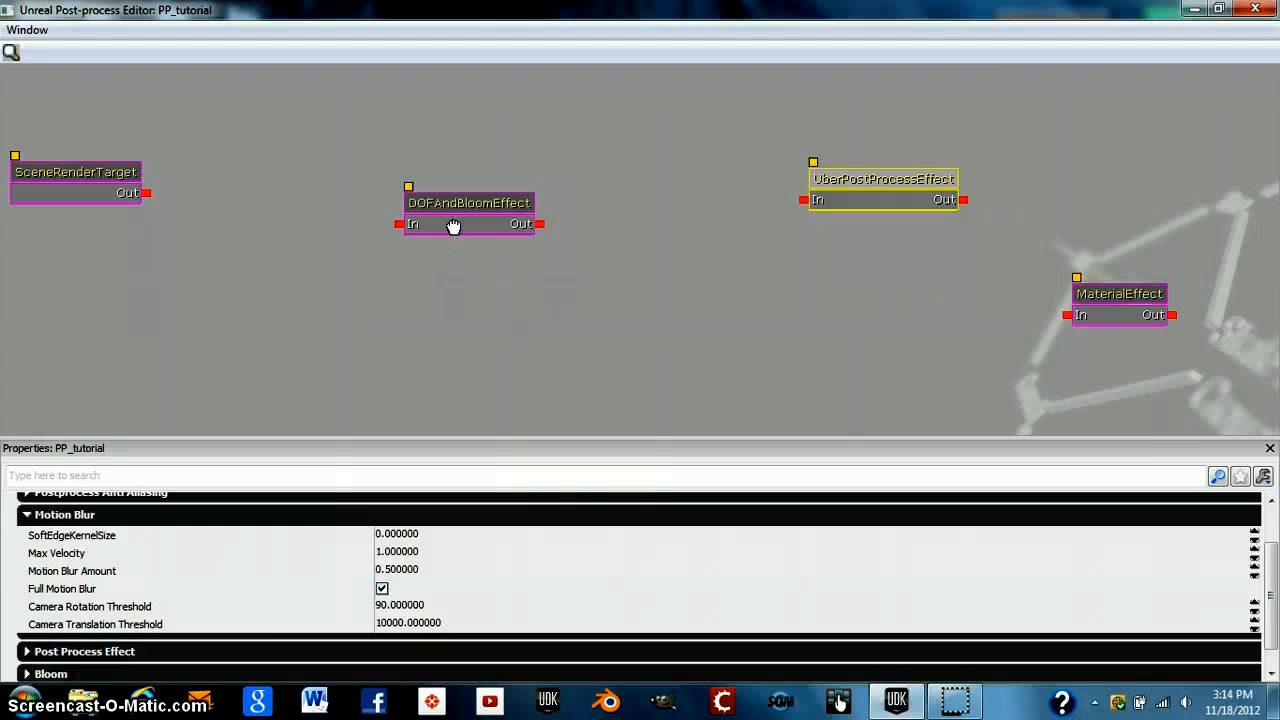
pyautogui.click(443, 206)
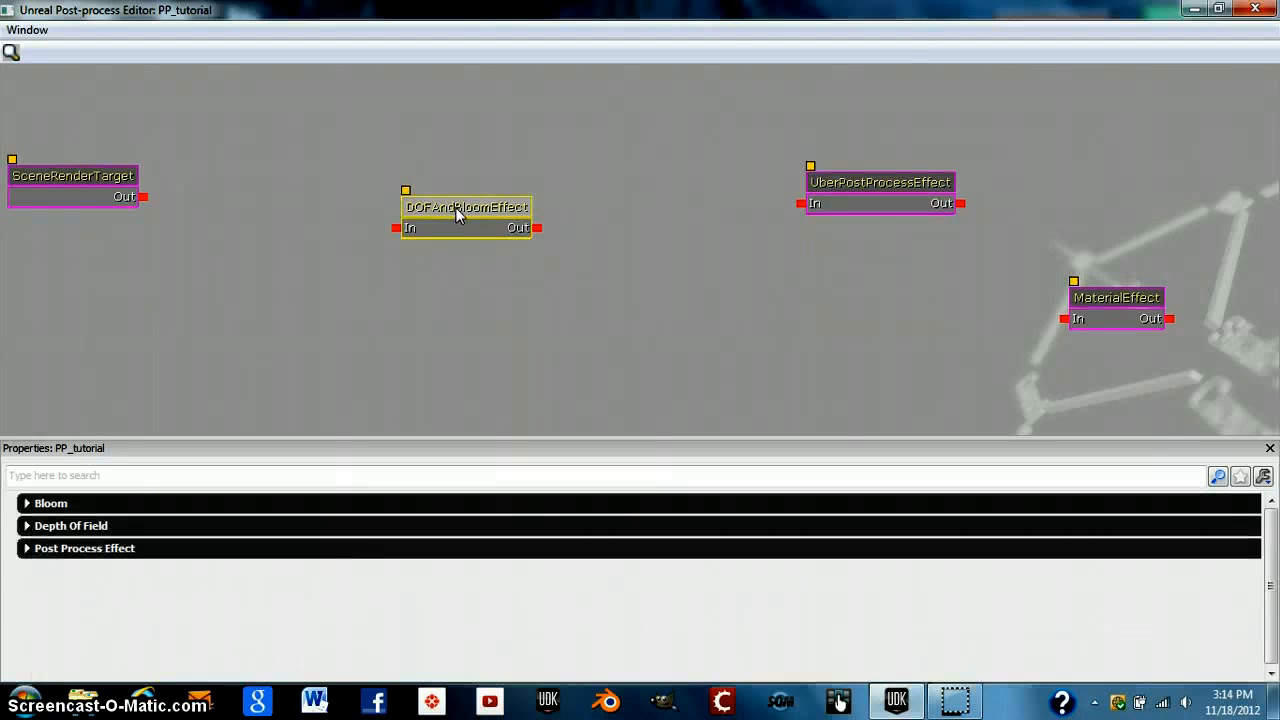
pyautogui.press('Delete')
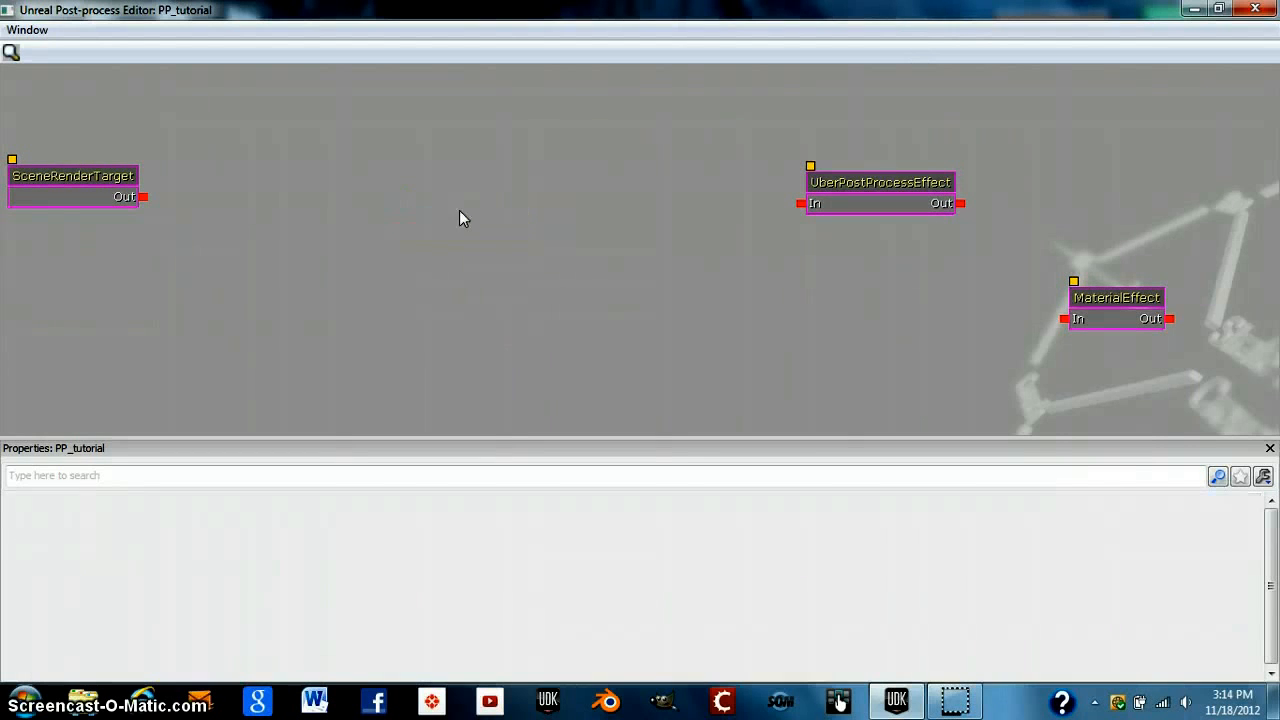
# Select the UberPostProcessEffect node and examine its Motion Blur, Post Process Effect, Bloom and Depth Of Field properties
pyautogui.click(856, 182)
pyautogui.scroll(-3, 170, 486)
pyautogui.scroll(3, 170, 486)
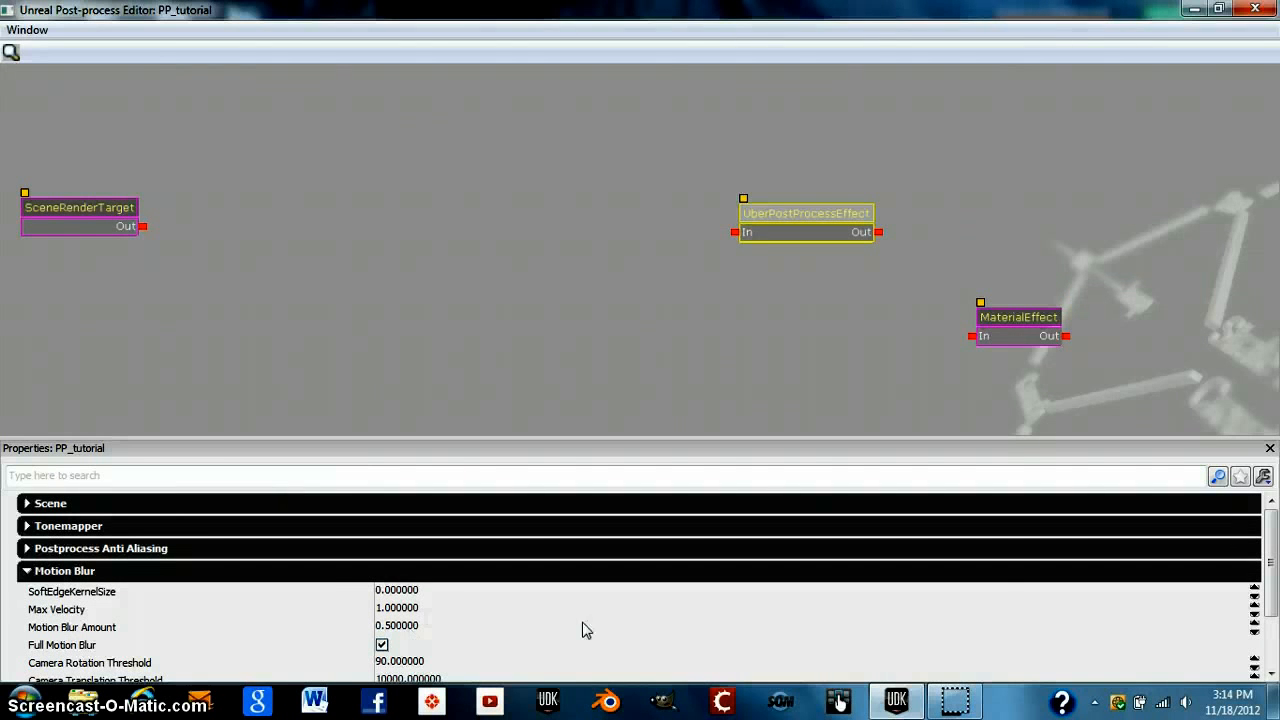
pyautogui.moveTo(1269, 560); pyautogui.dragTo(1273, 608)
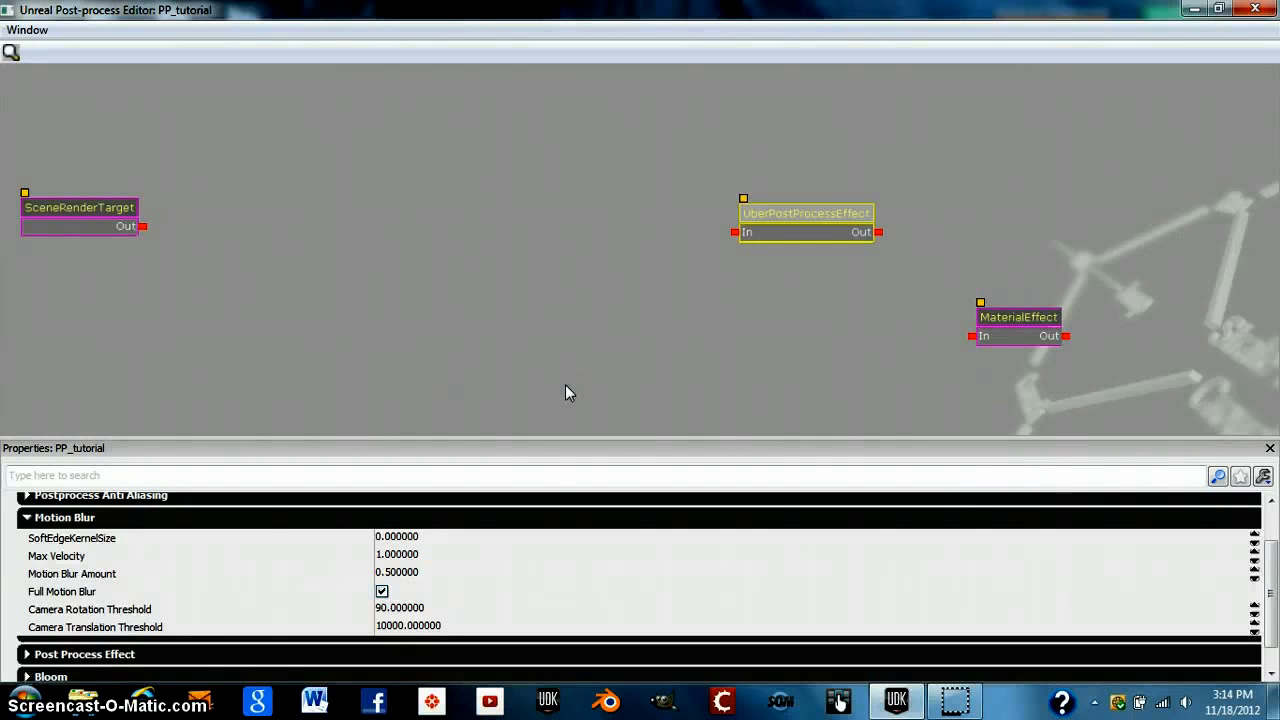
pyautogui.click(27, 517)
pyautogui.click(68, 596)
pyautogui.click(66, 595)
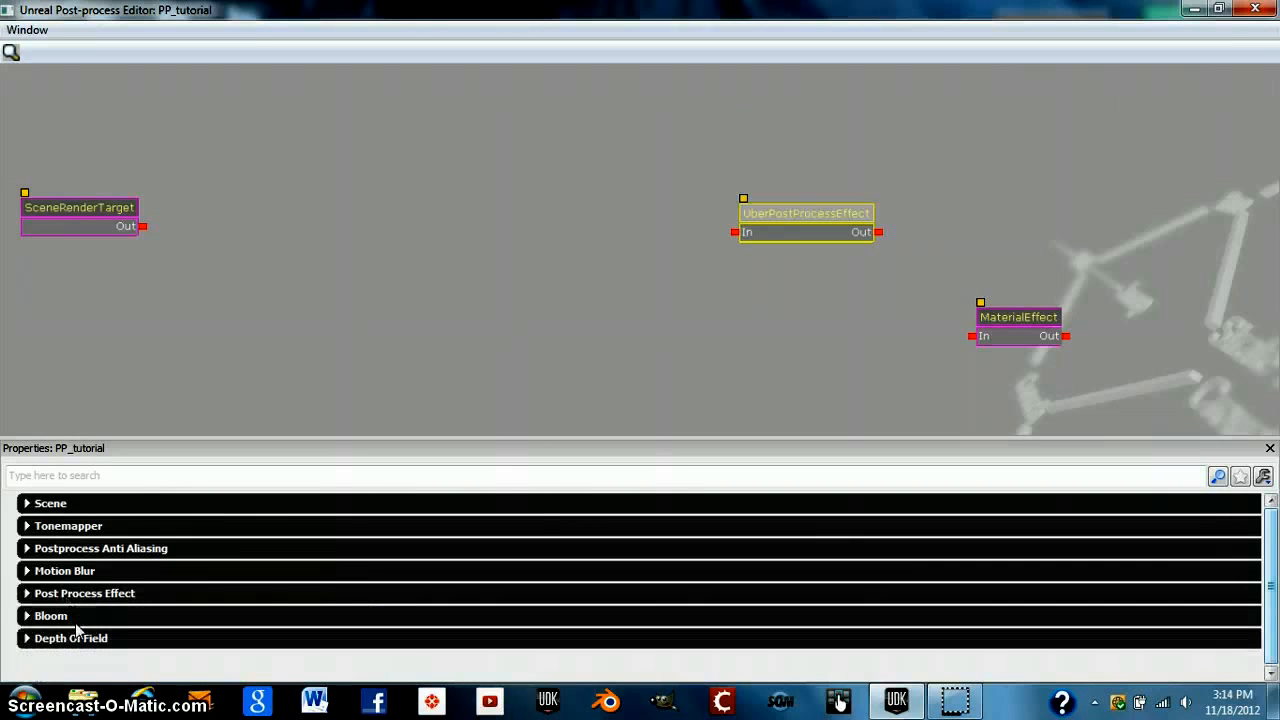
pyautogui.click(68, 620)
pyautogui.click(36, 620)
pyautogui.click(46, 640)
pyautogui.click(40, 640)
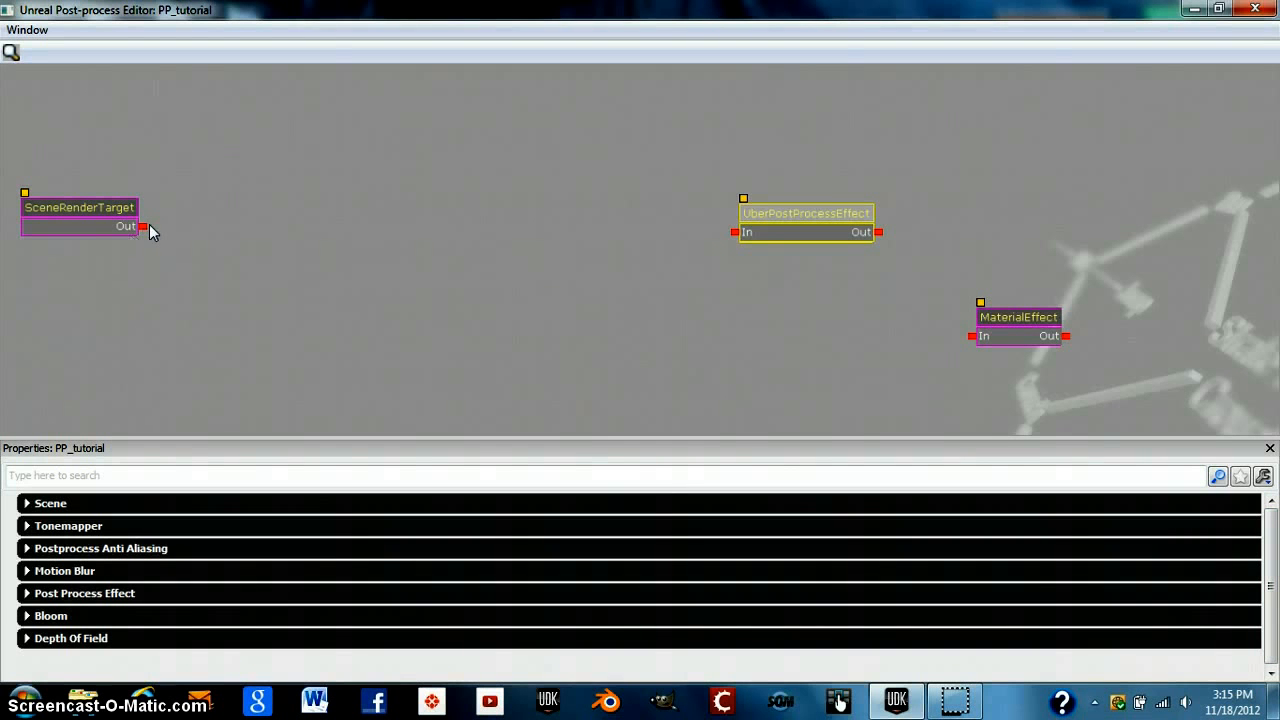
# Connect SceneRenderTarget's Out to UberPostProcessEffect's In and show the MaterialEffect node's Material property
pyautogui.moveTo(143, 226); pyautogui.dragTo(737, 236)
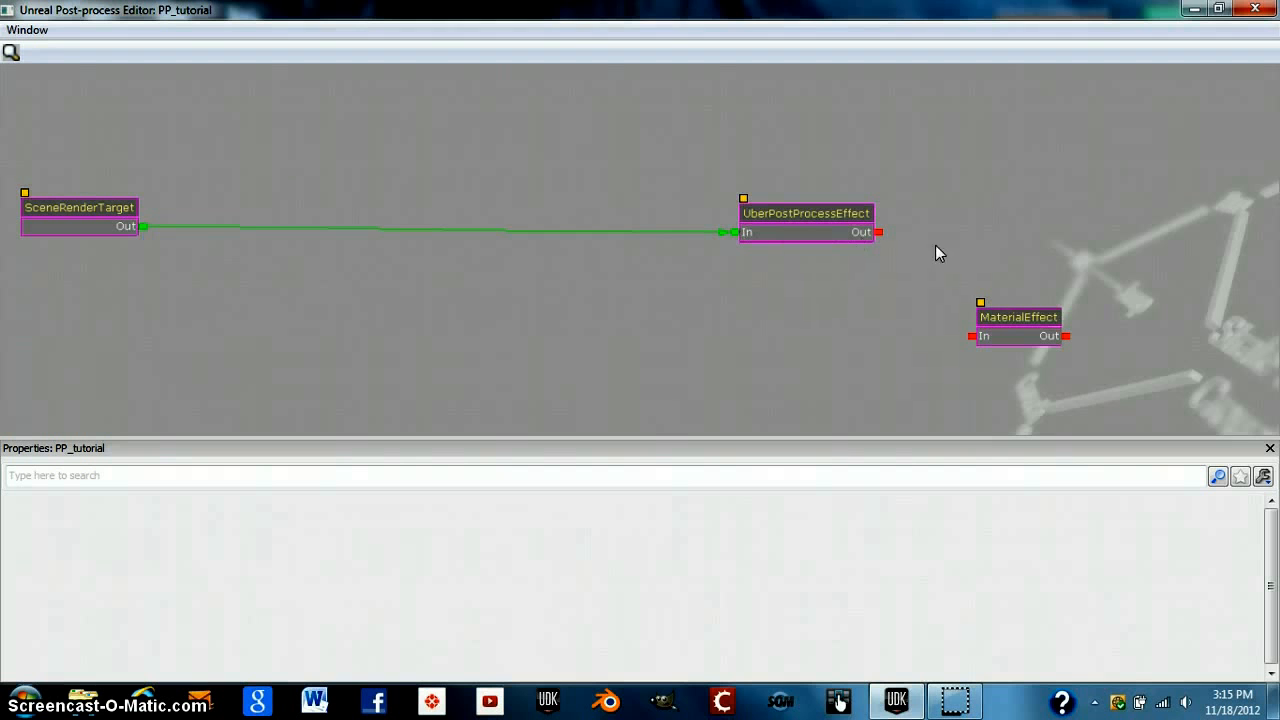
pyautogui.click(794, 218)
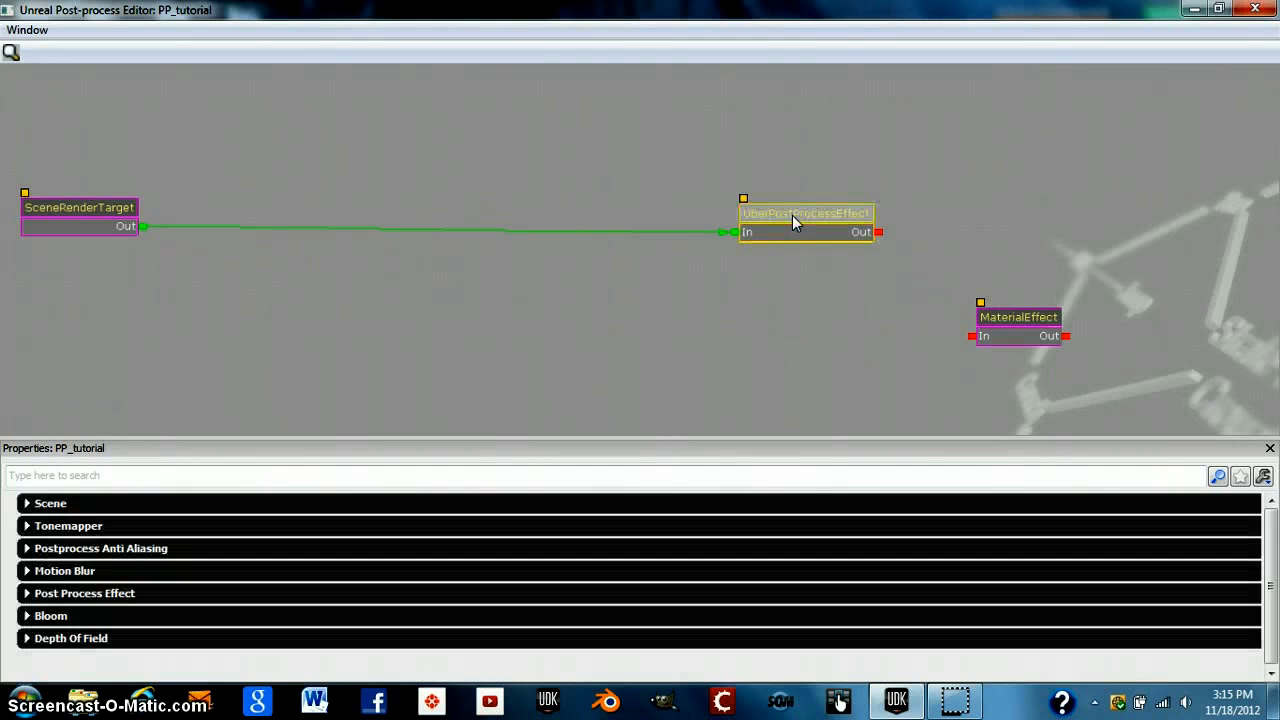
pyautogui.rightClick(855, 310)
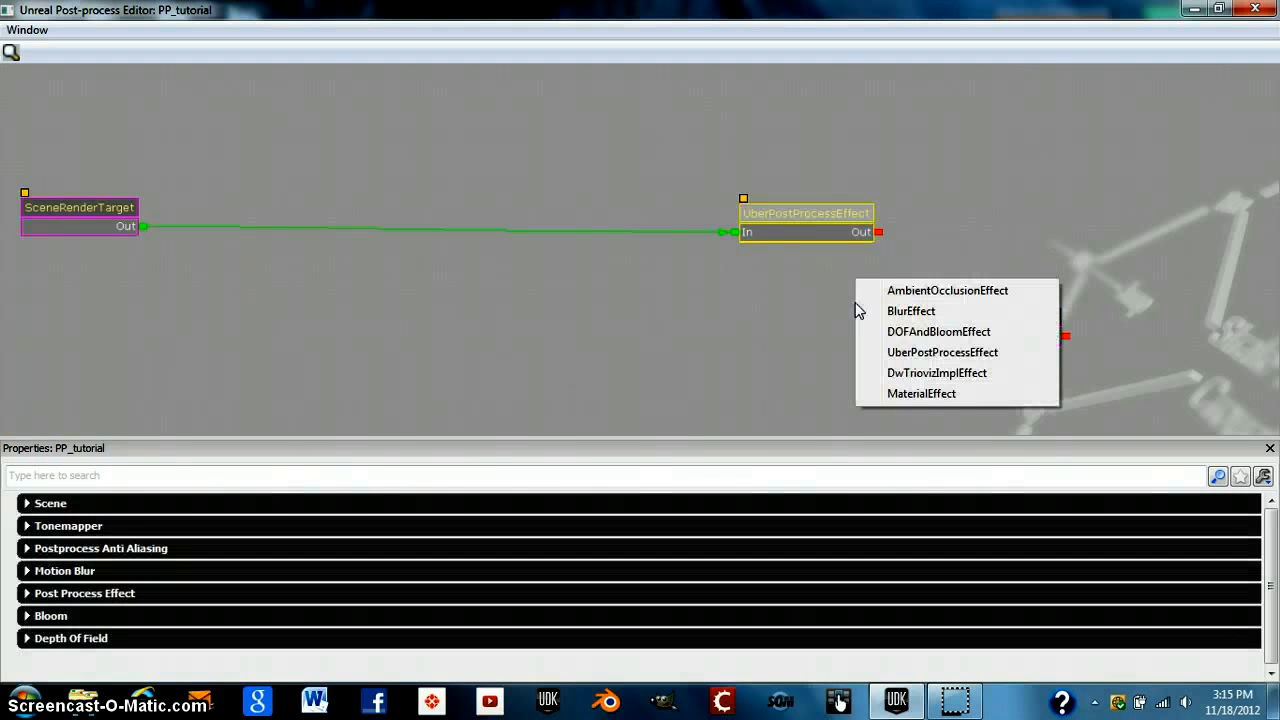
pyautogui.click(921, 393)
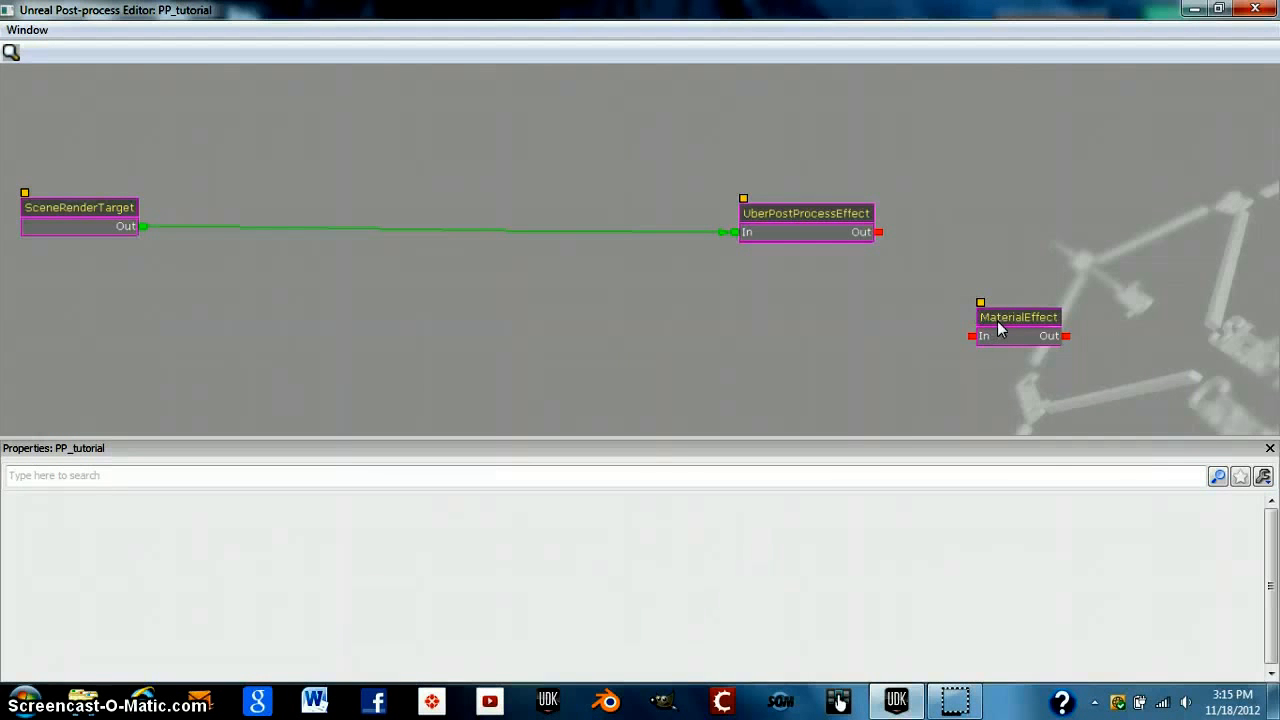
pyautogui.click(997, 324)
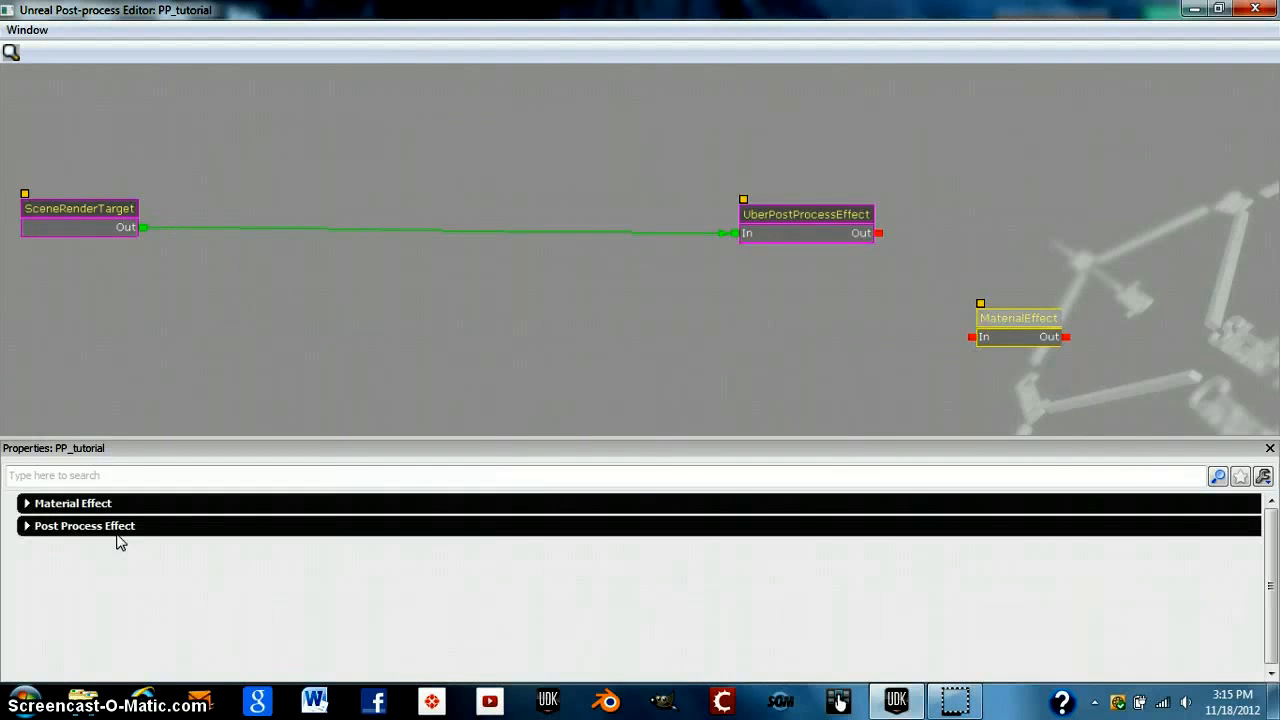
pyautogui.click(64, 504)
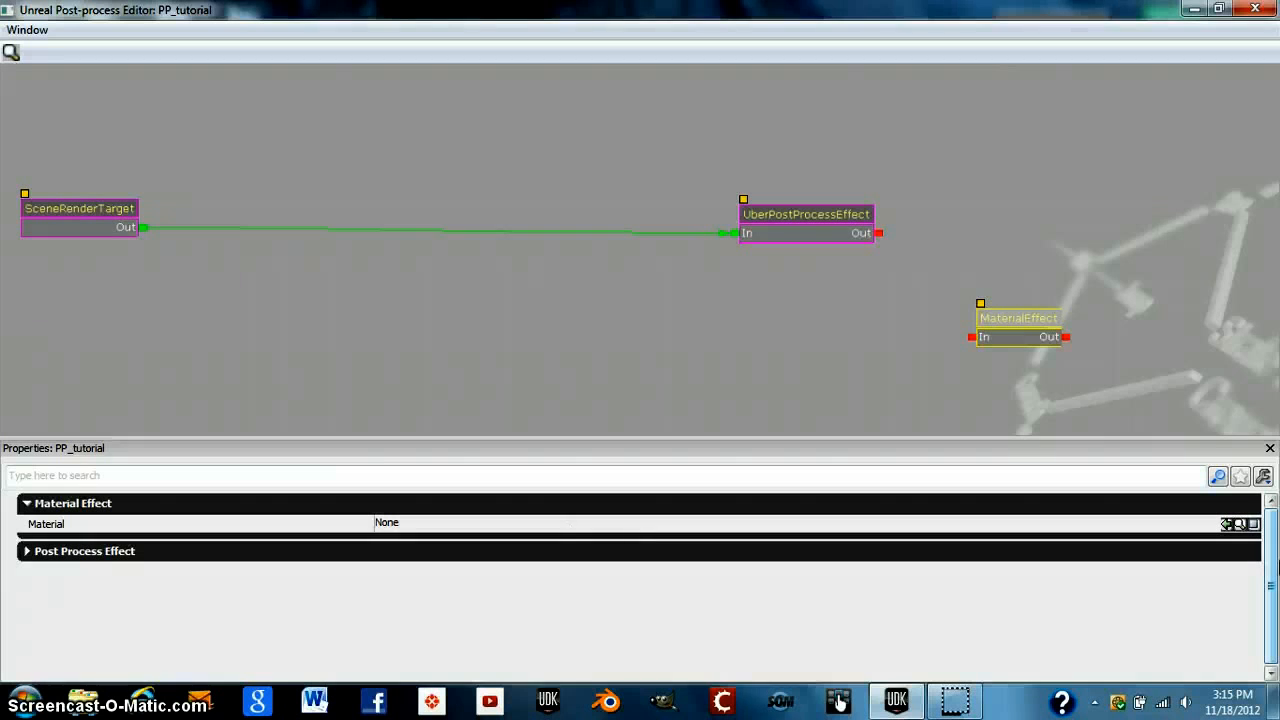
# Create a new material named Material_Youtube_tutorial in the ExampleMap package and close its material editor
pyautogui.click(1194, 9)
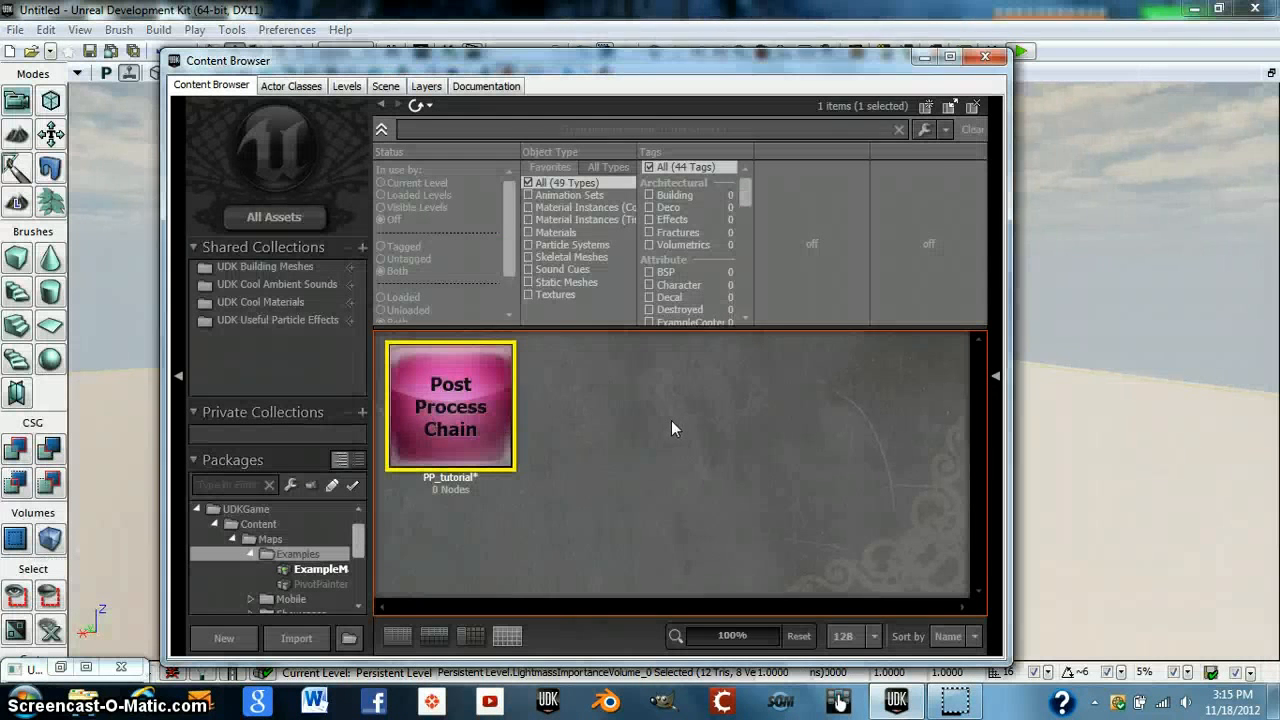
pyautogui.rightClick(669, 421)
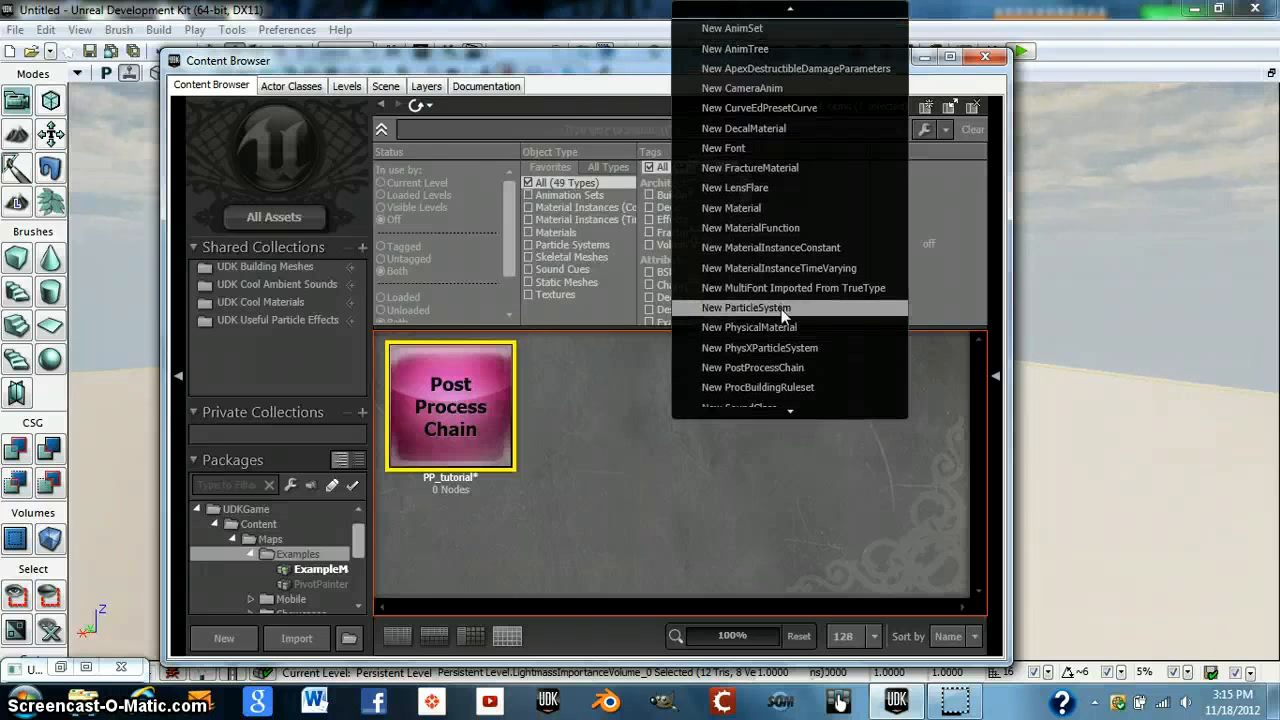
pyautogui.click(740, 208)
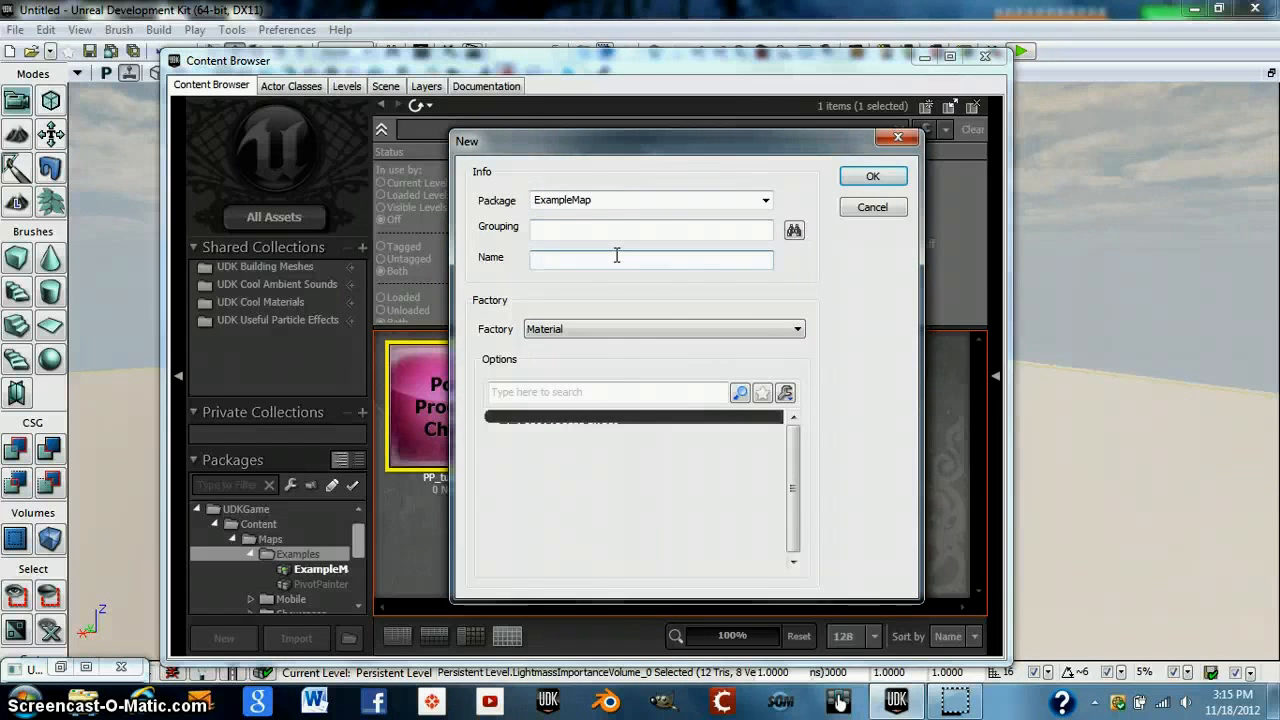
pyautogui.write('Mate')
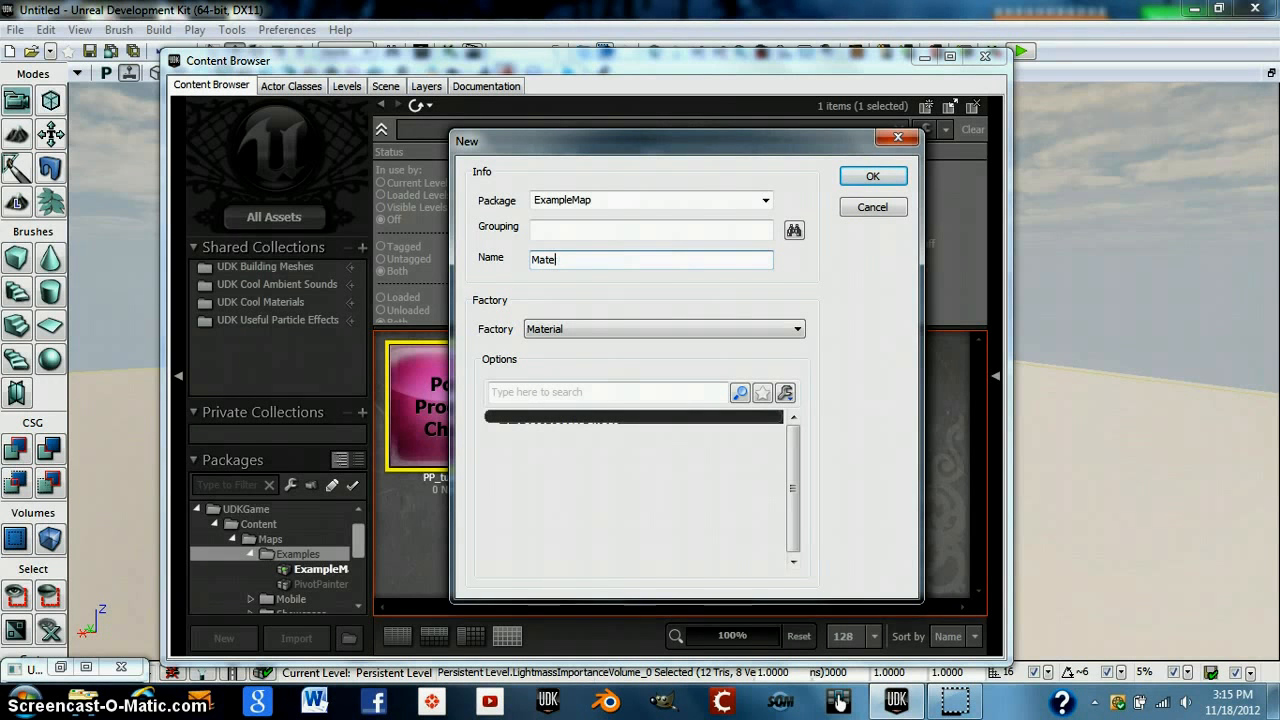
pyautogui.write('rial_Youtube_tutorial')
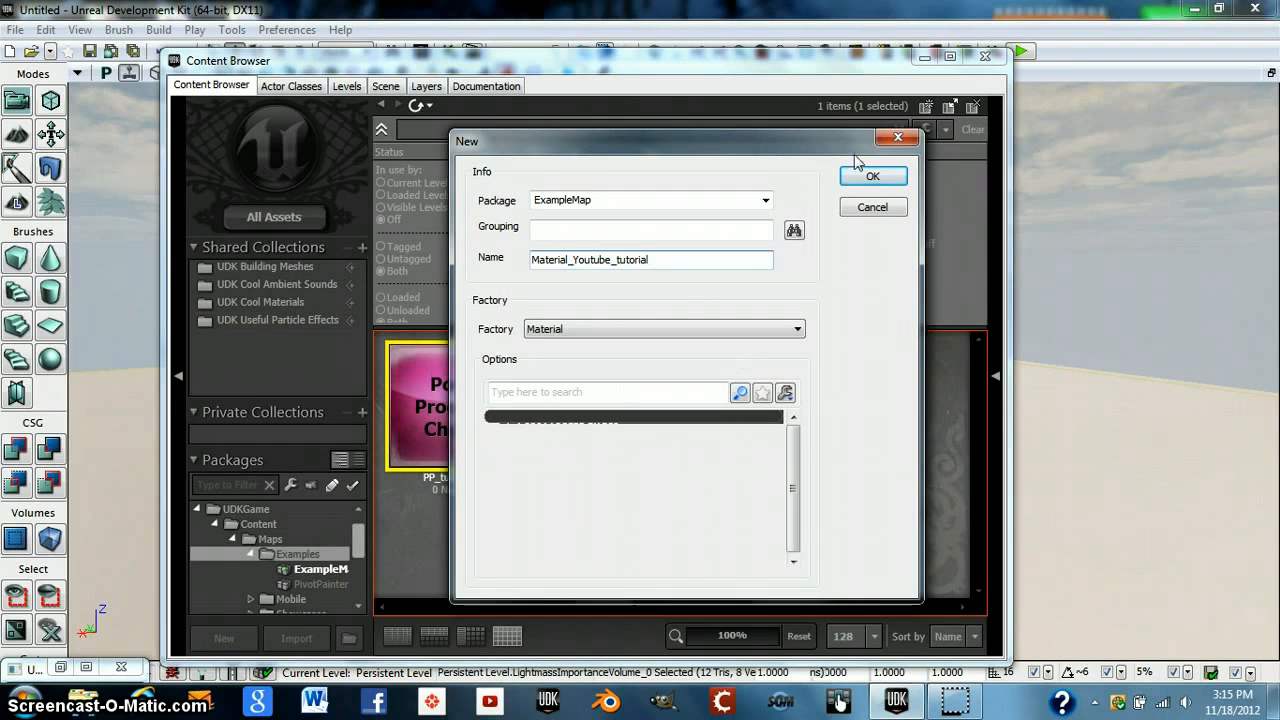
pyautogui.click(871, 176)
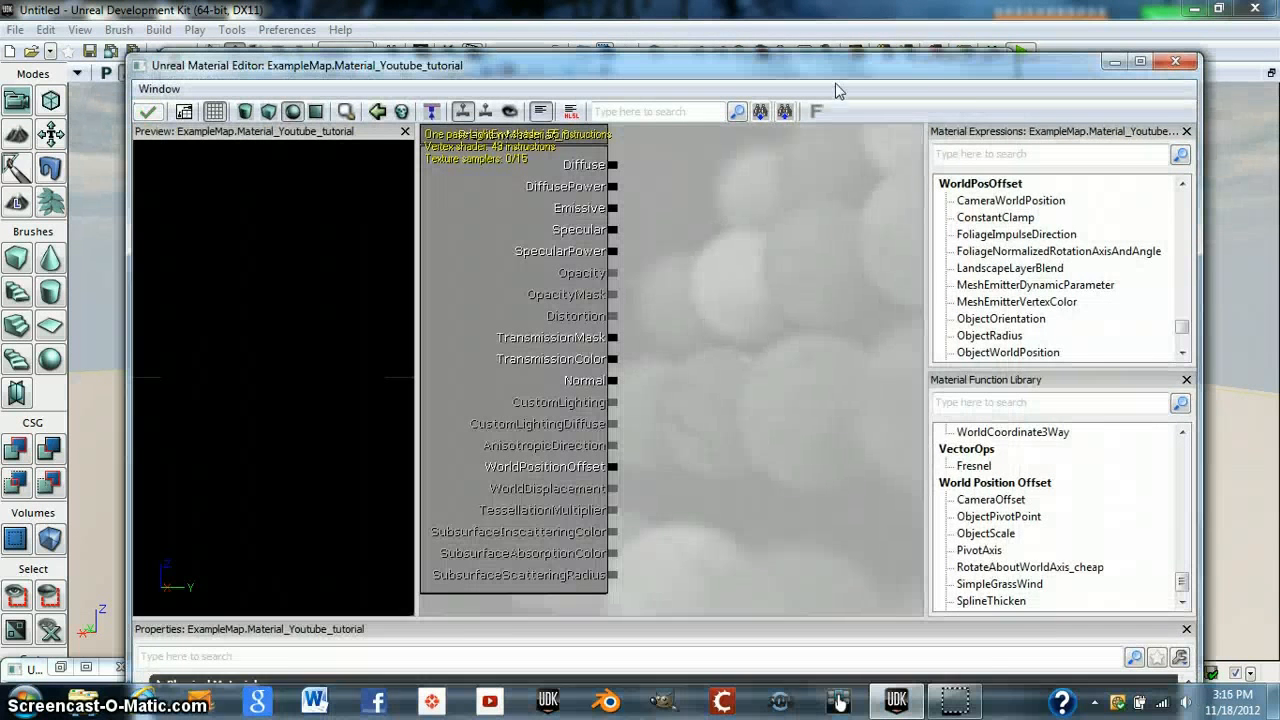
pyautogui.doubleClick(835, 70)
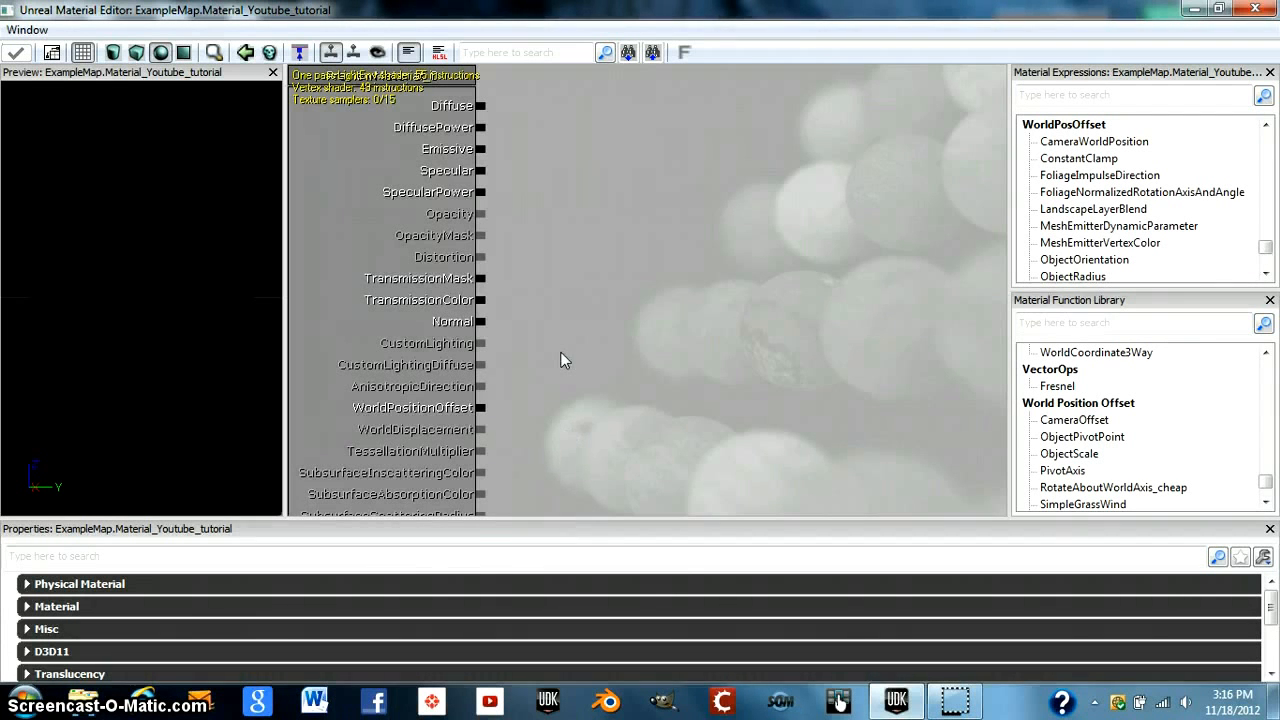
pyautogui.click(1252, 10)
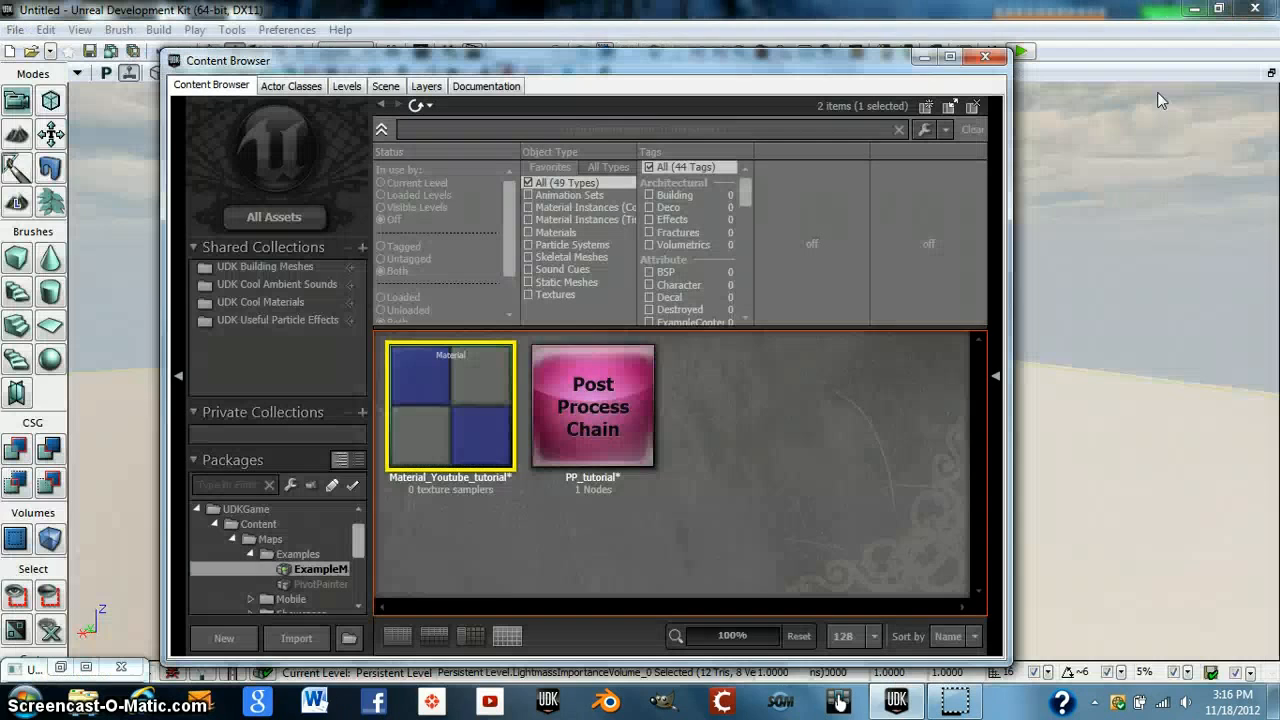
# Open PP_tutorial in a second editor window, add and select a MaterialEffect node there, and minimize that window
pyautogui.click(571, 422)
pyautogui.doubleClick(571, 422)
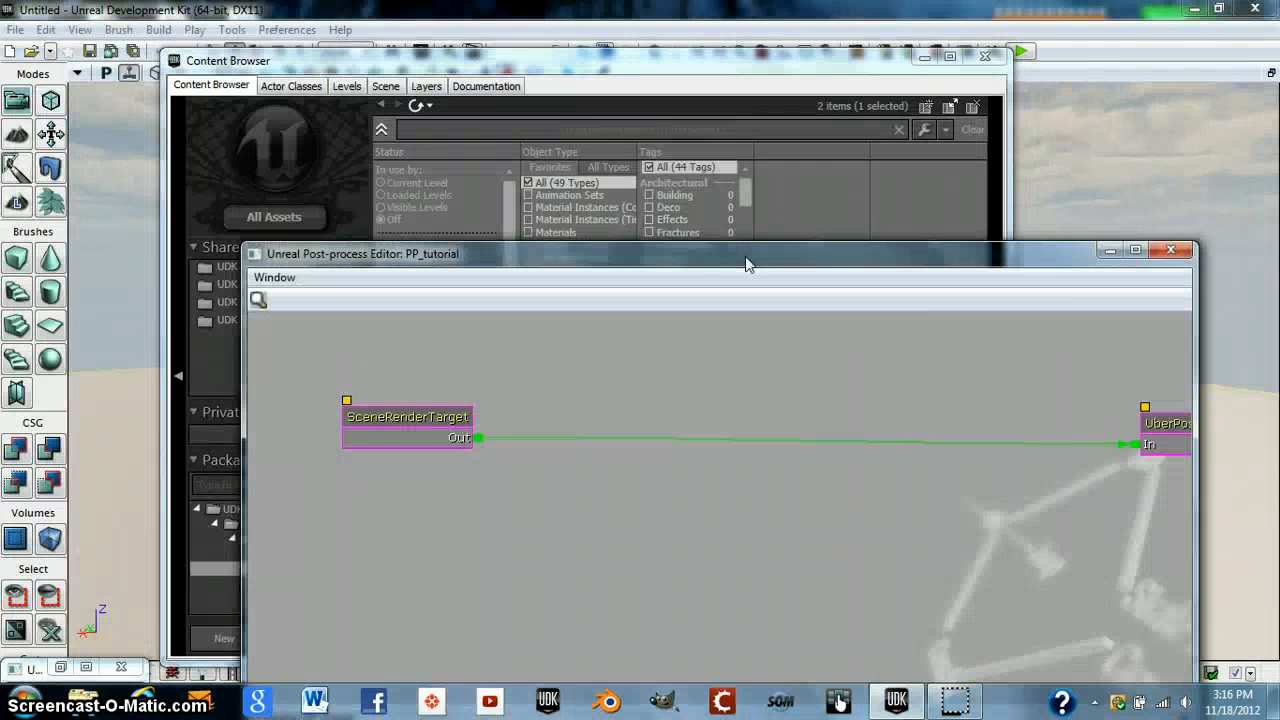
pyautogui.moveTo(745, 256); pyautogui.dragTo(755, 147)
pyautogui.doubleClick(753, 139)
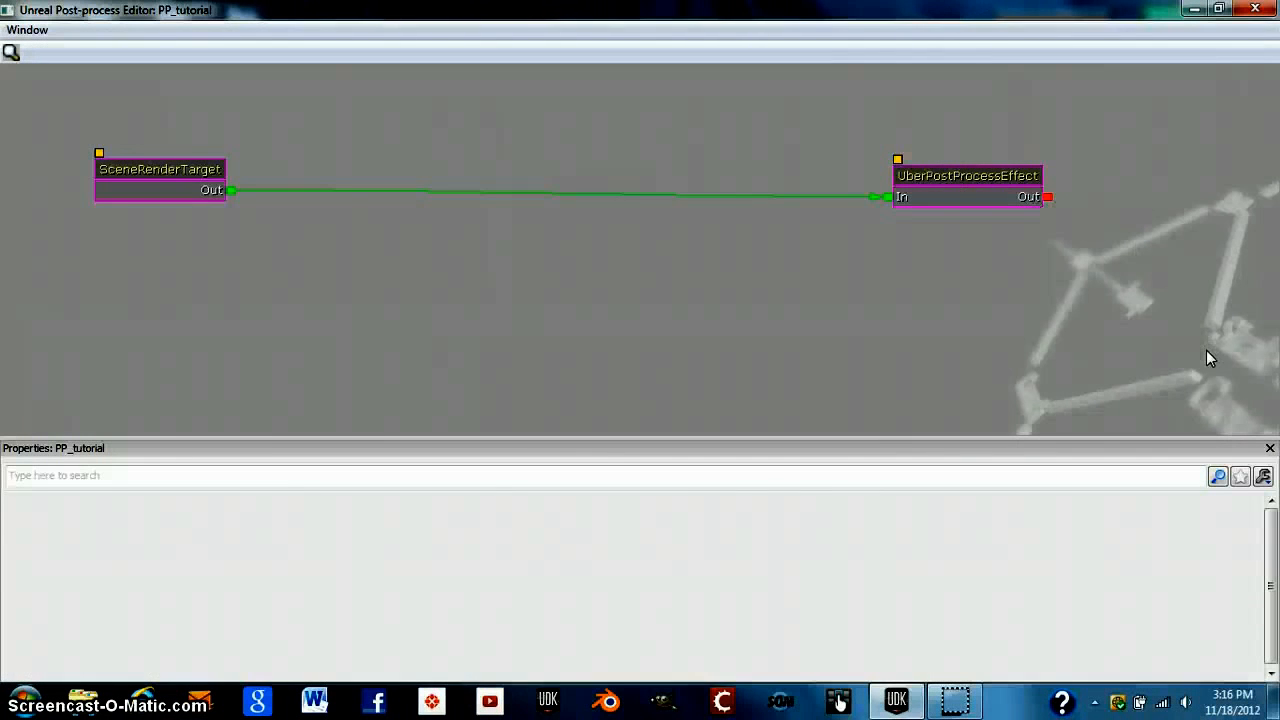
pyautogui.moveTo(1206, 358); pyautogui.dragTo(1154, 357)
pyautogui.rightClick(1044, 270)
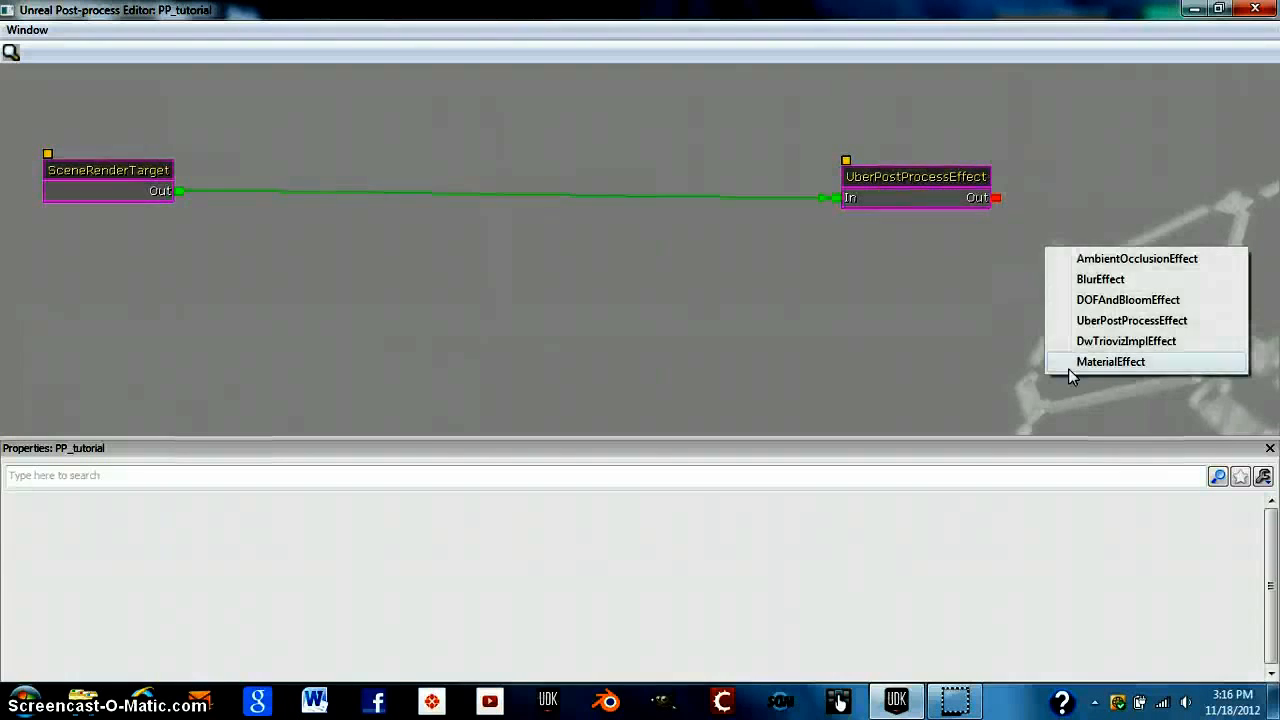
pyautogui.click(1070, 362)
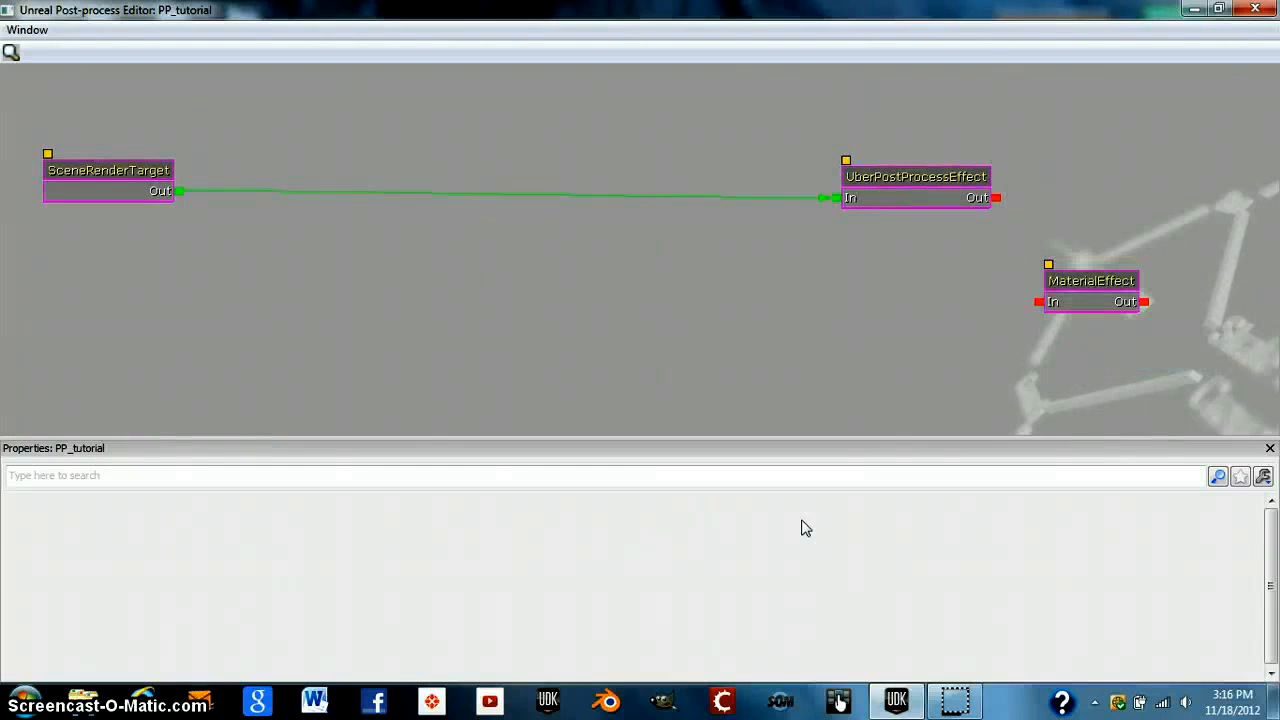
pyautogui.click(1075, 283)
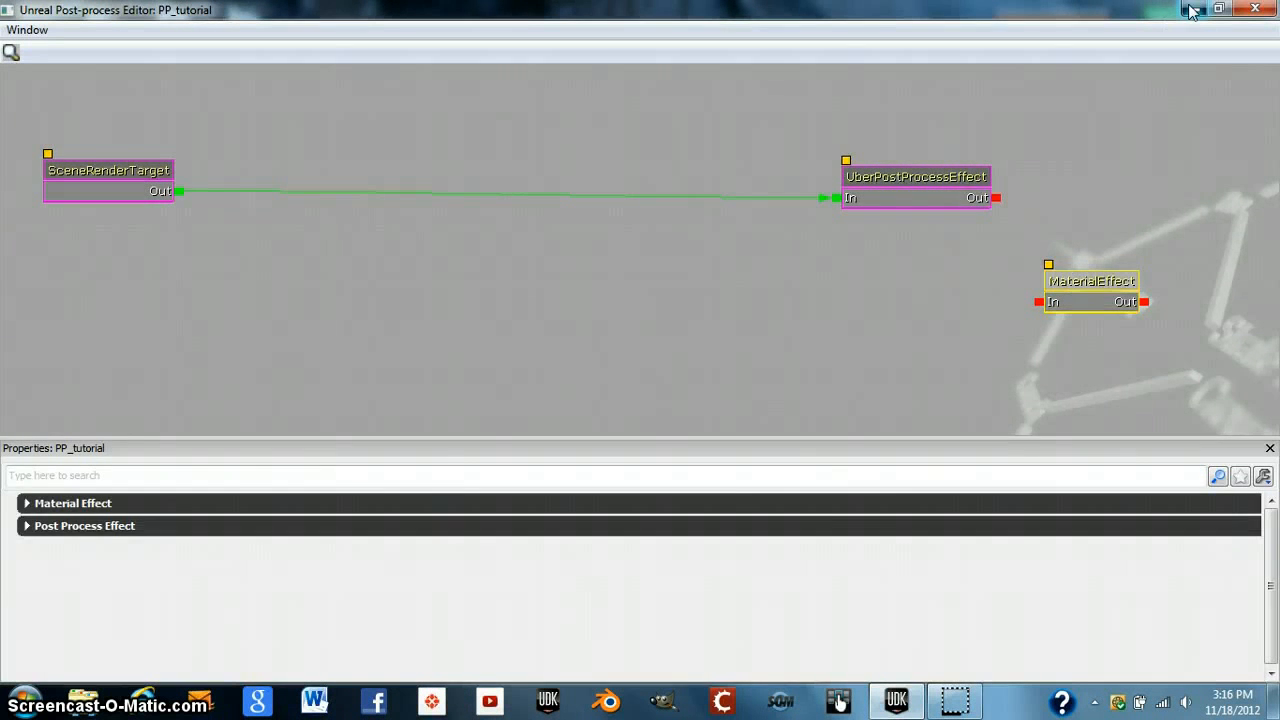
pyautogui.click(1194, 9)
# Assign Material_Youtube_tutorial to the MaterialEffect node's Material property in the original PP_tutorial editor window
pyautogui.click(457, 350)
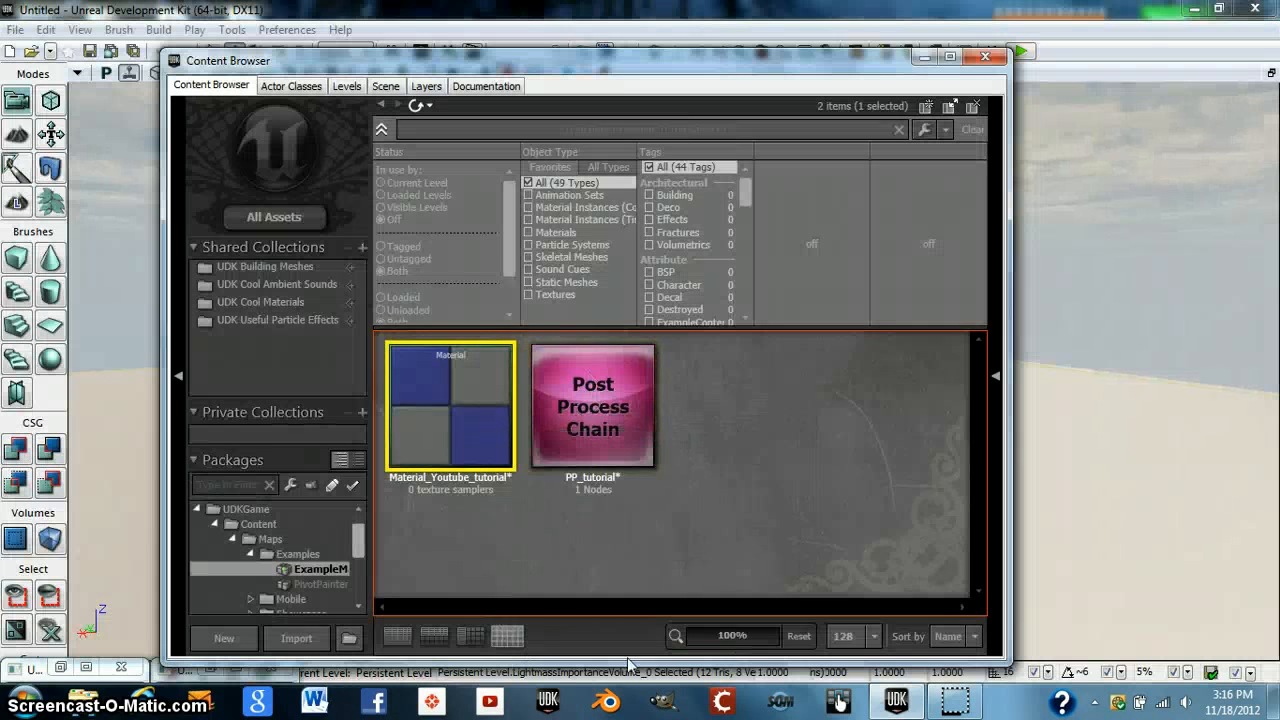
pyautogui.click(61, 666)
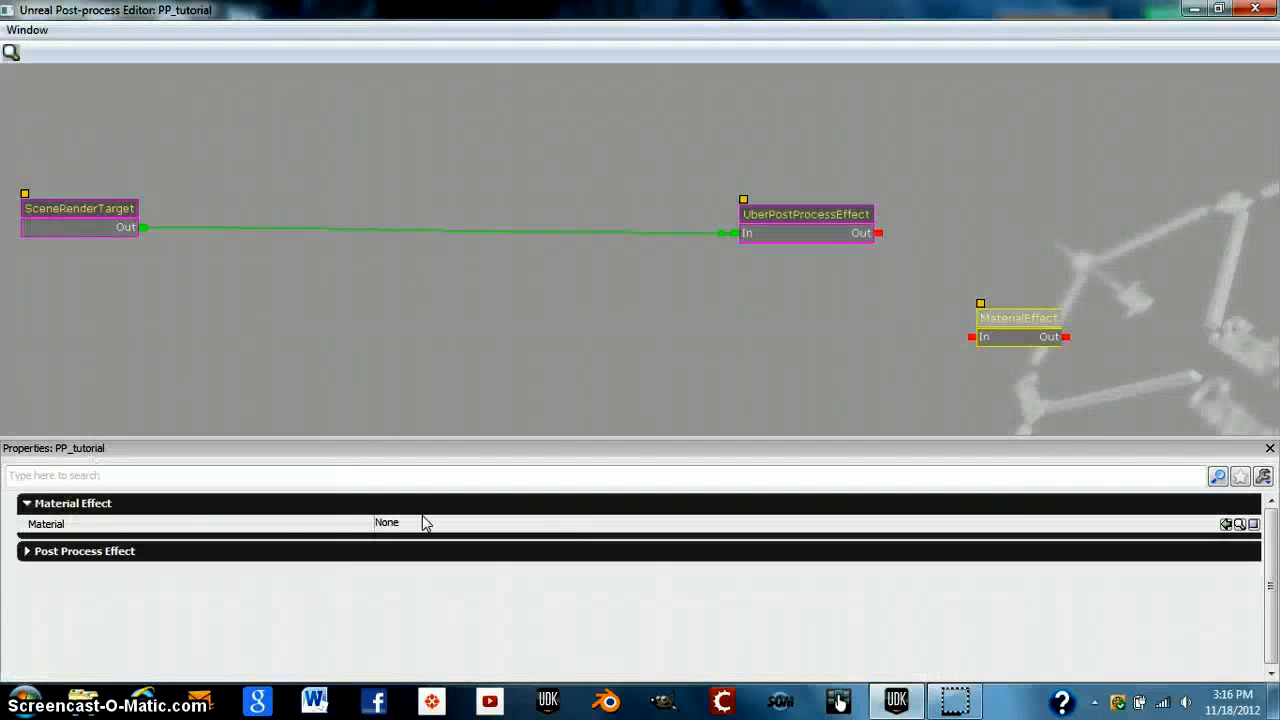
pyautogui.click(1227, 524)
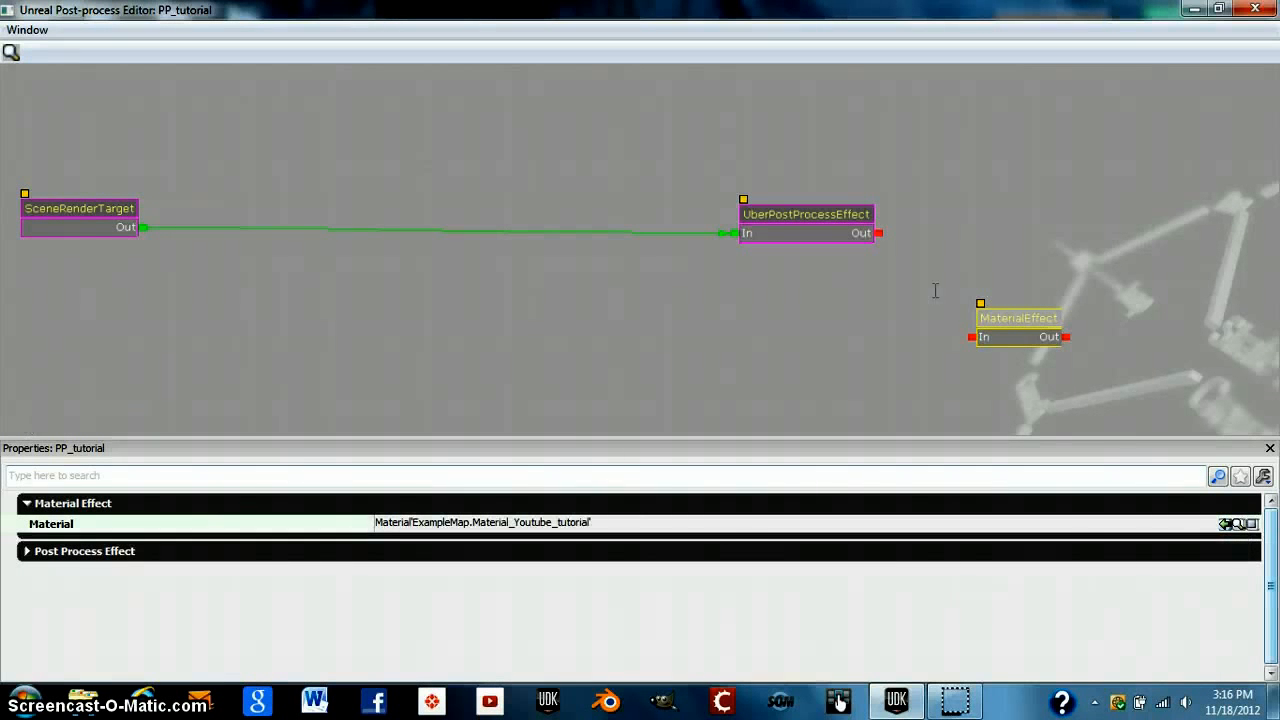
# Connect UberPostProcessEffect's Out to MaterialEffect's In, and minimize the PP_tutorial editor and Content Browser windows
pyautogui.moveTo(878, 233); pyautogui.dragTo(970, 340)
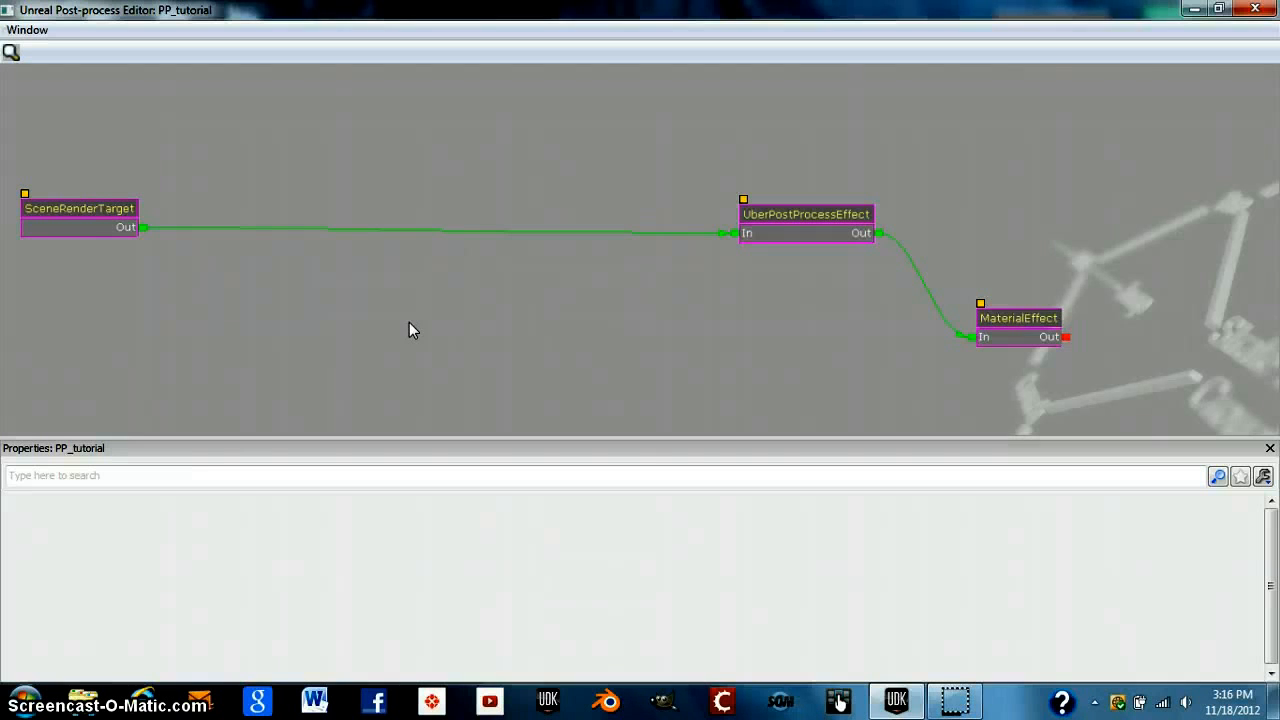
pyautogui.click(1031, 326)
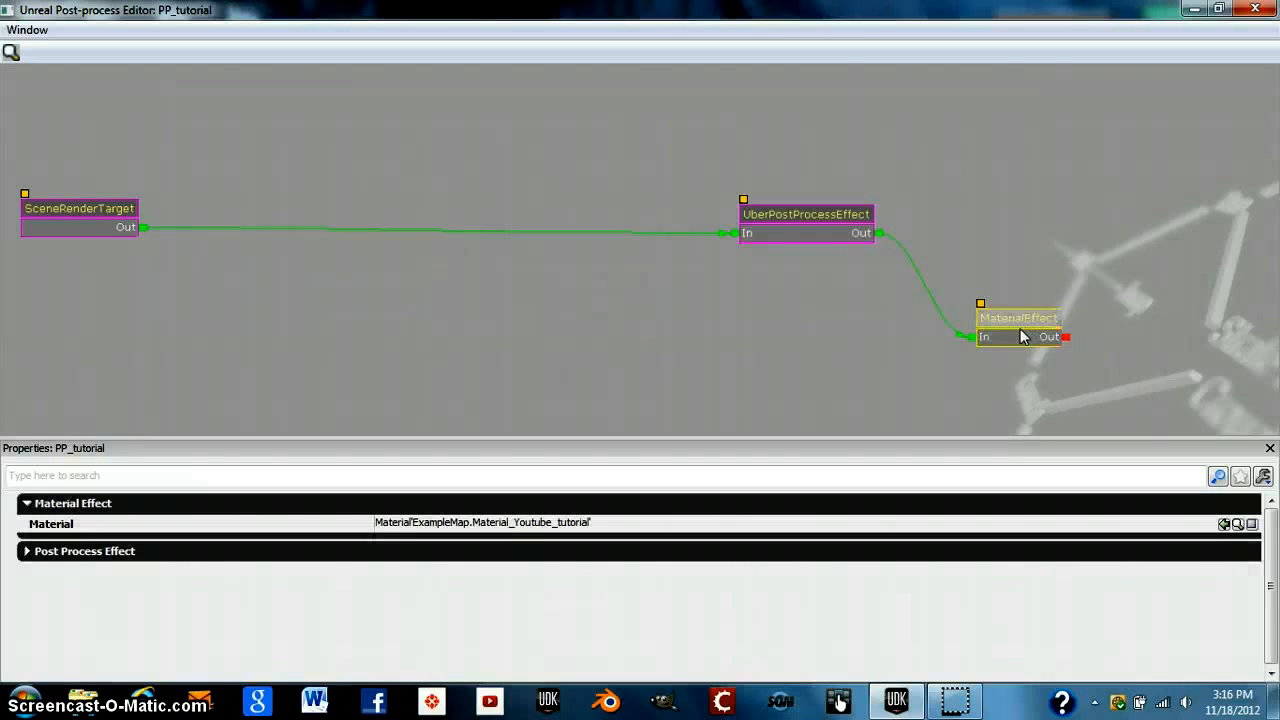
pyautogui.click(1194, 10)
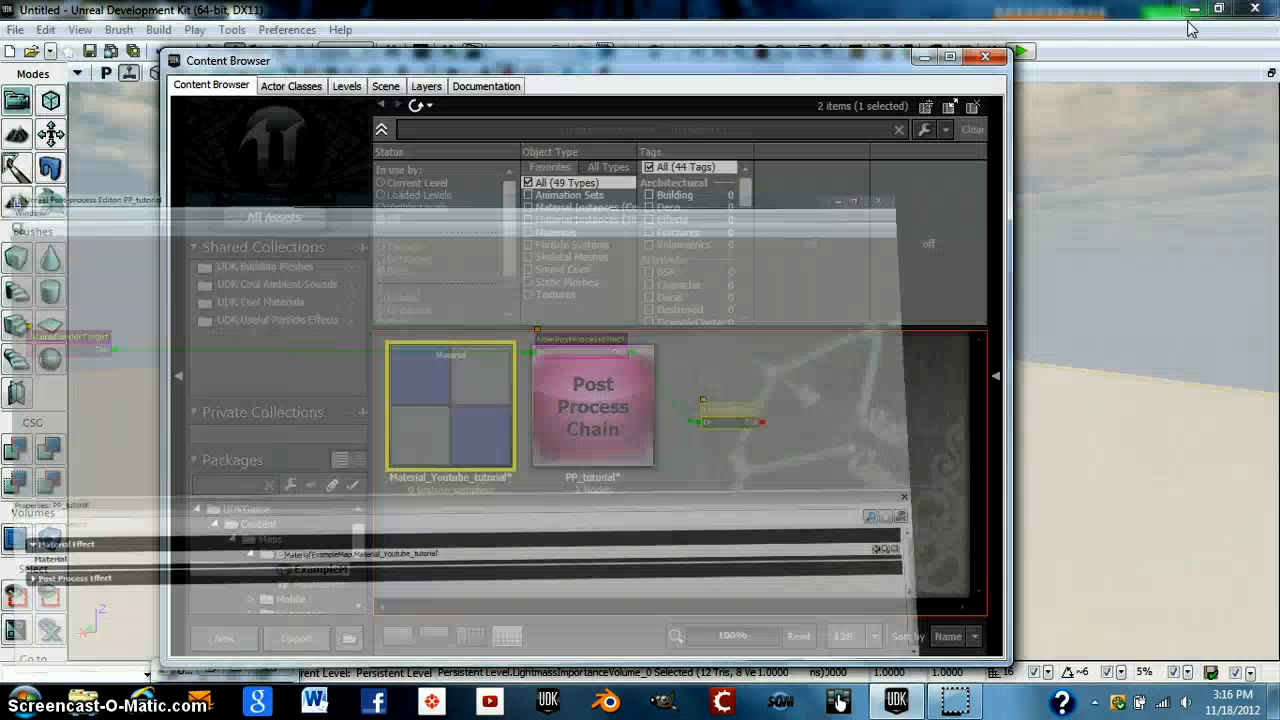
pyautogui.click(928, 59)
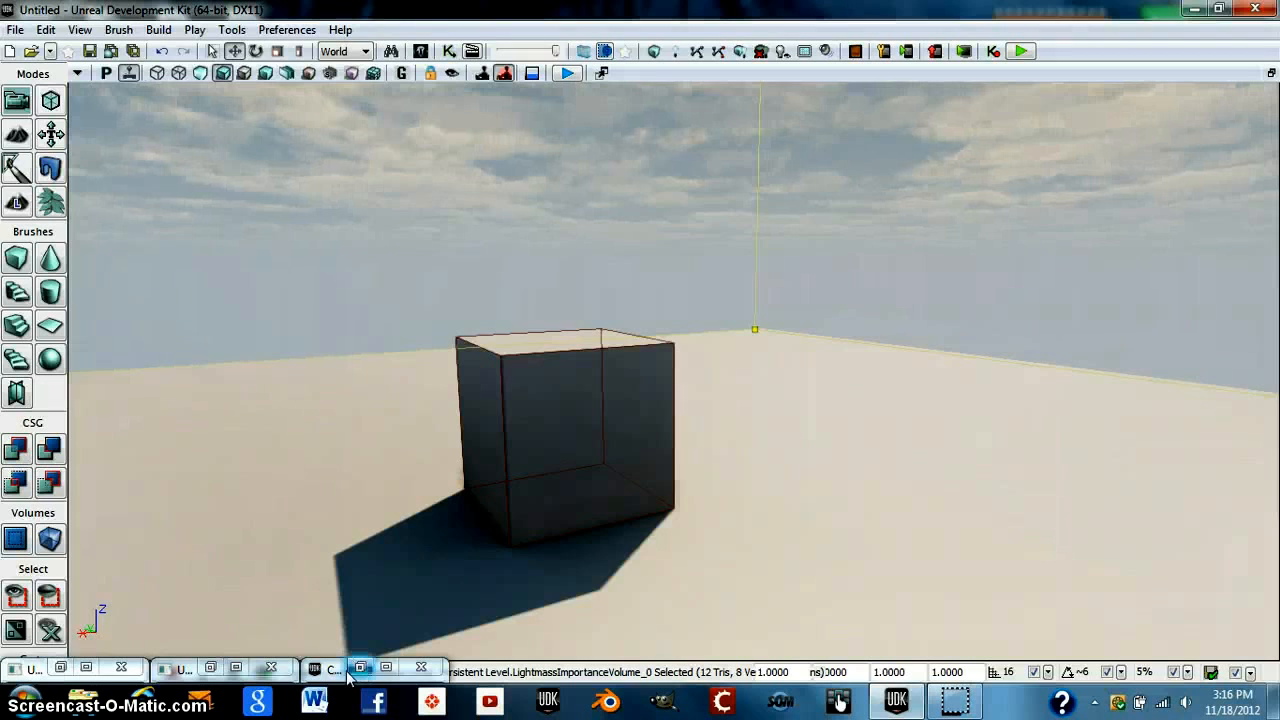
# Compare the two PP_tutorial editor windows, close the one with the linked MaterialEffect node, and minimize the other
pyautogui.click(210, 667)
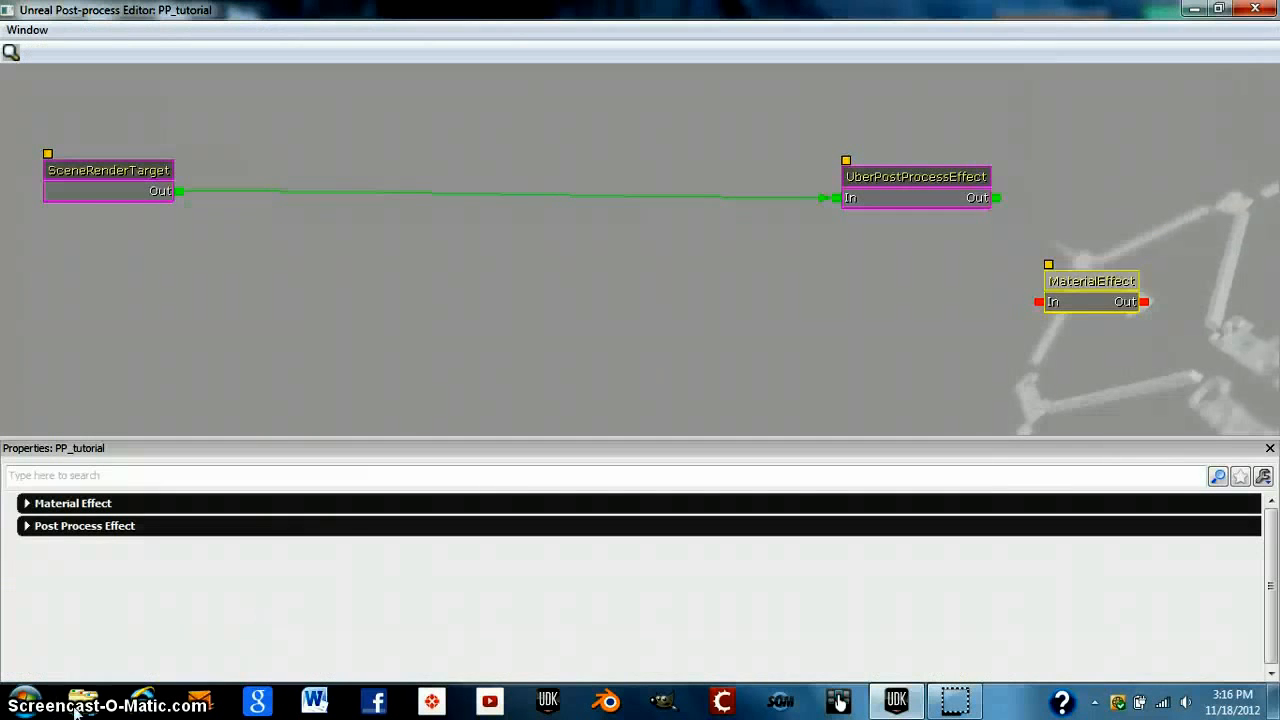
pyautogui.click(1192, 9)
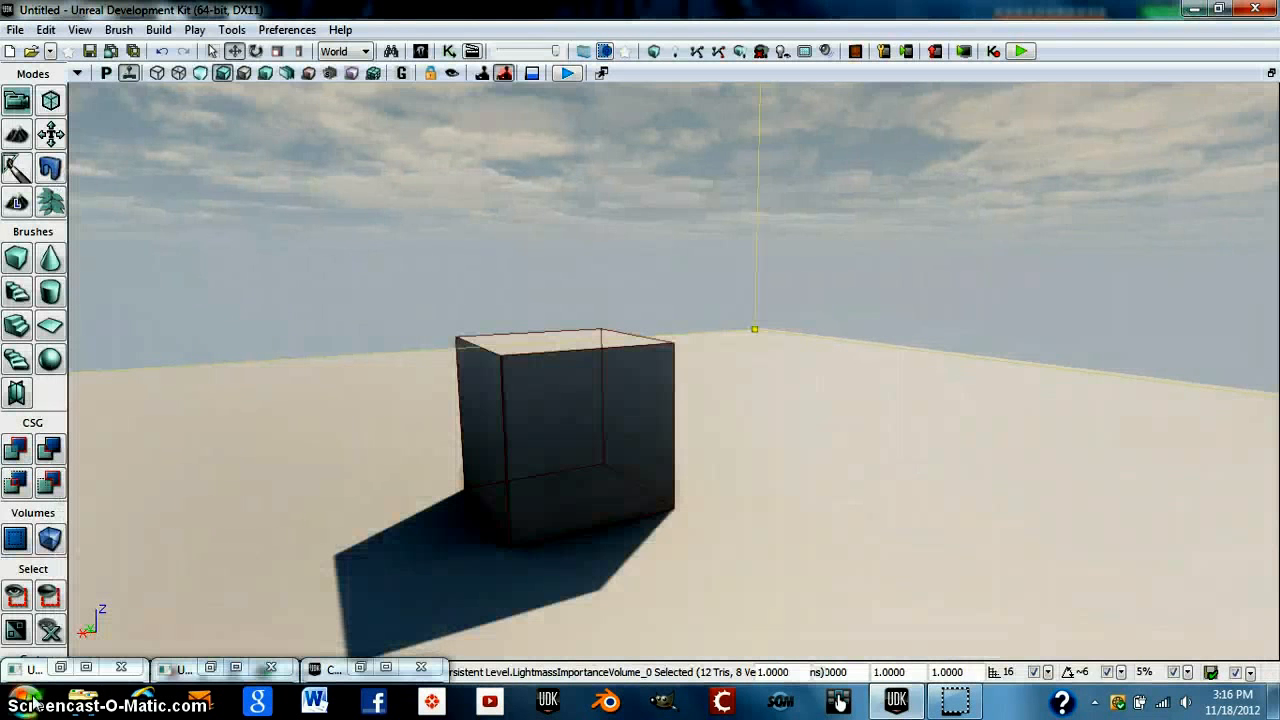
pyautogui.click(60, 667)
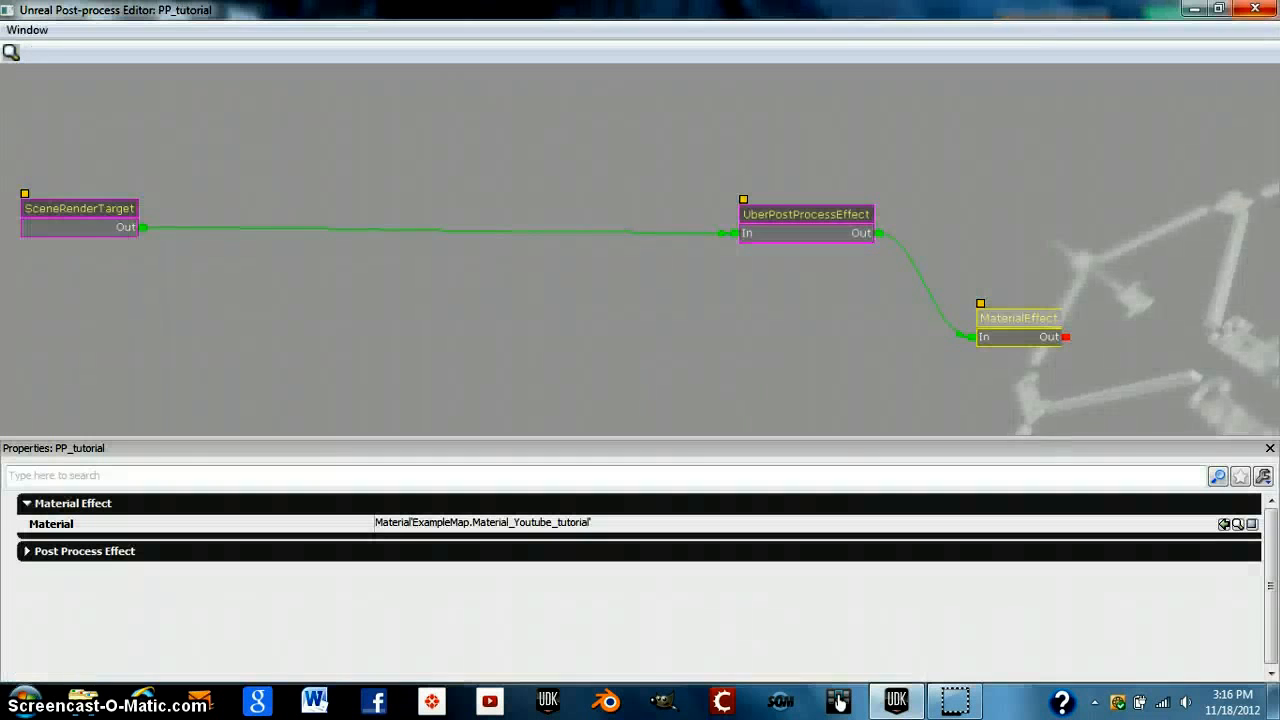
pyautogui.click(1255, 9)
pyautogui.click(210, 668)
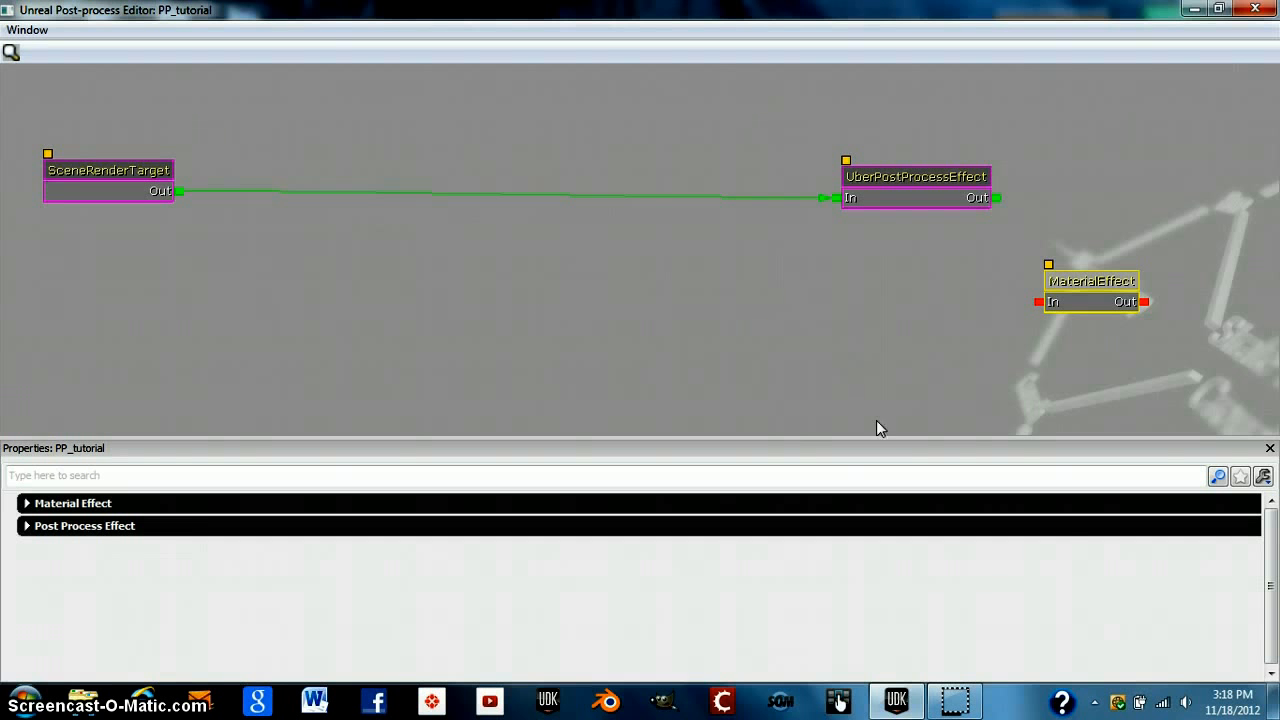
pyautogui.click(1194, 9)
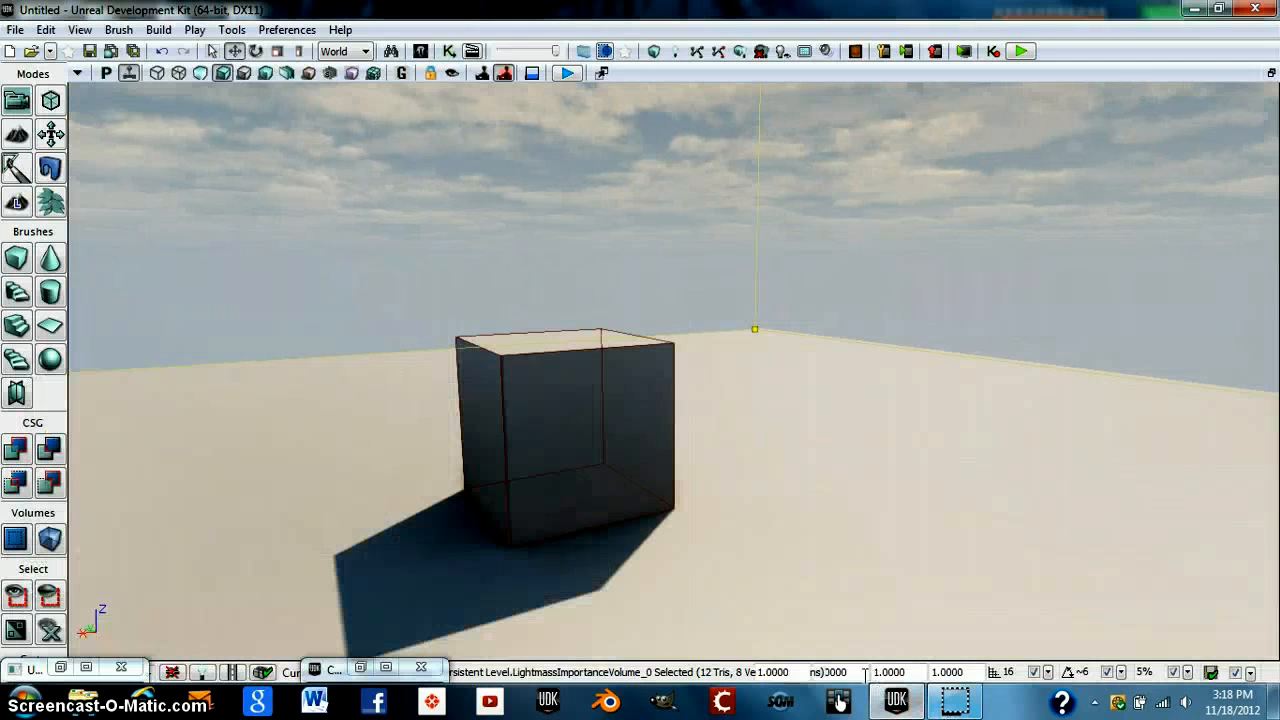